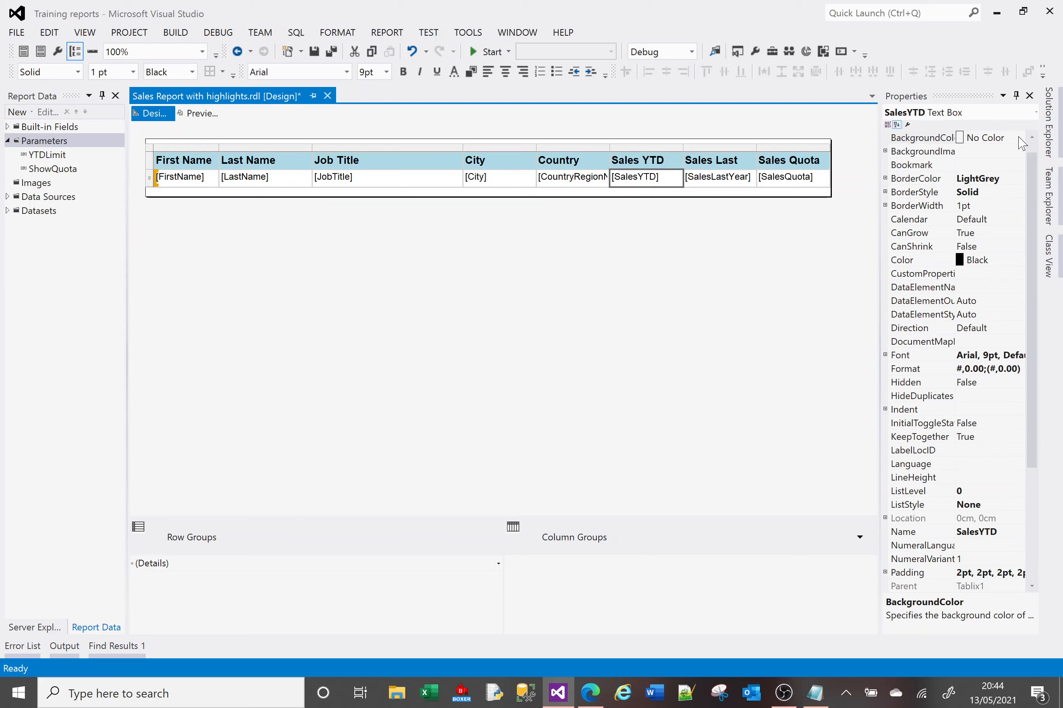
Step: Set the background color of the SalesYTD detail cell to Yellow and preview the report
left_click(1018, 137)
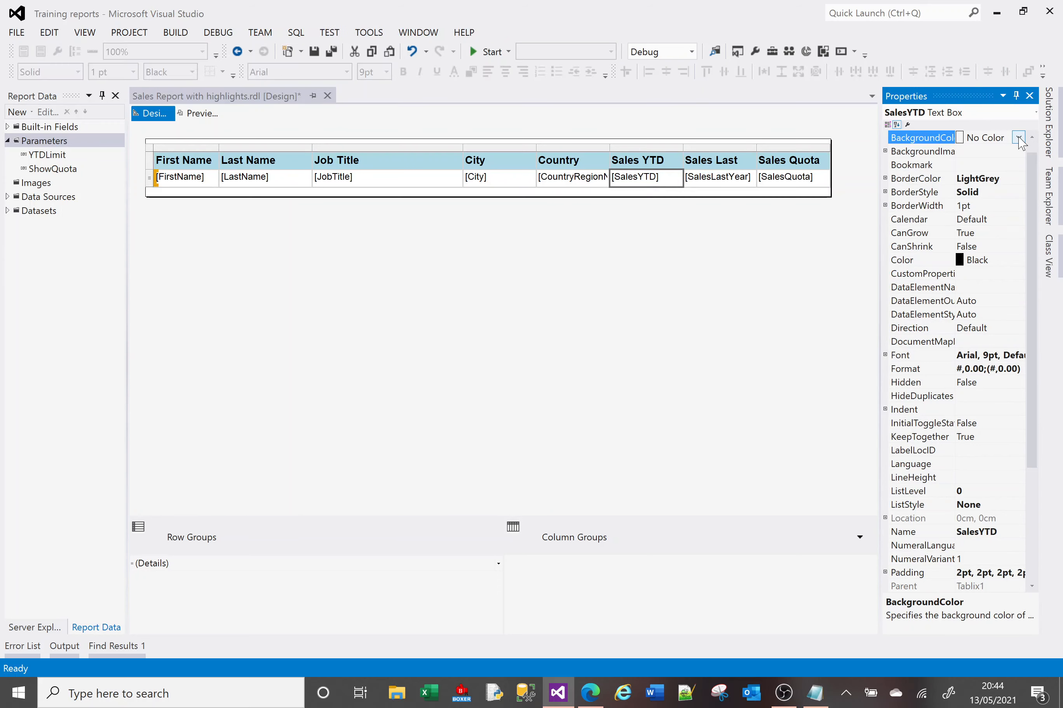
left_click(1019, 138)
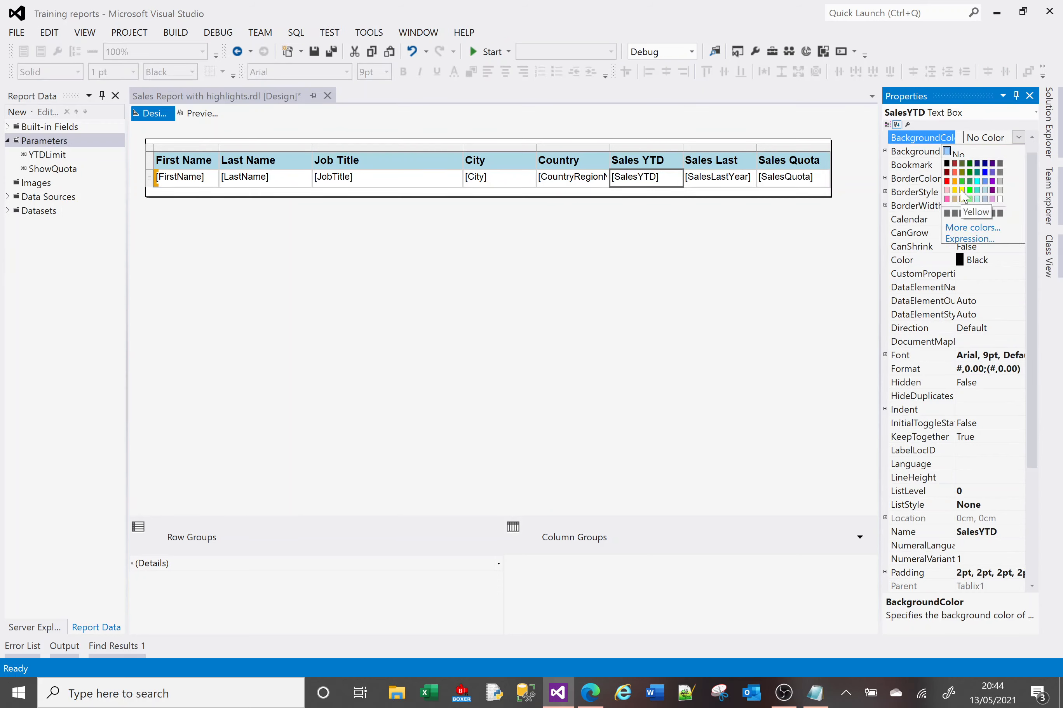
left_click(962, 191)
left_click(197, 116)
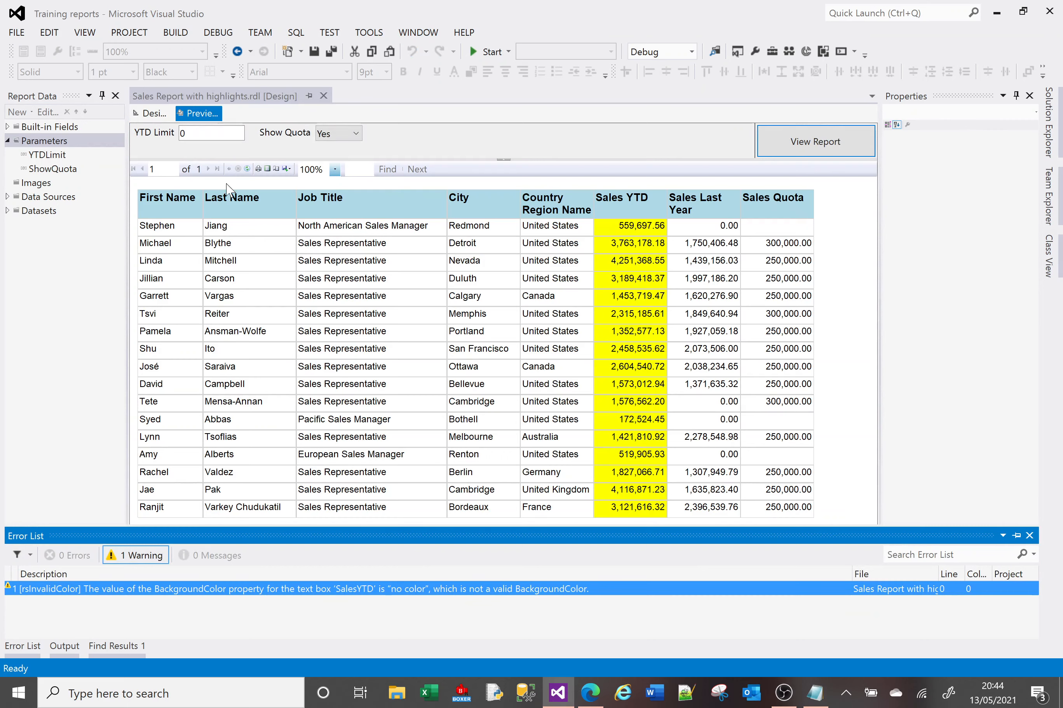
Step: Return to the report design and reset the SalesYTD cell's background color to No Color
left_click(149, 115)
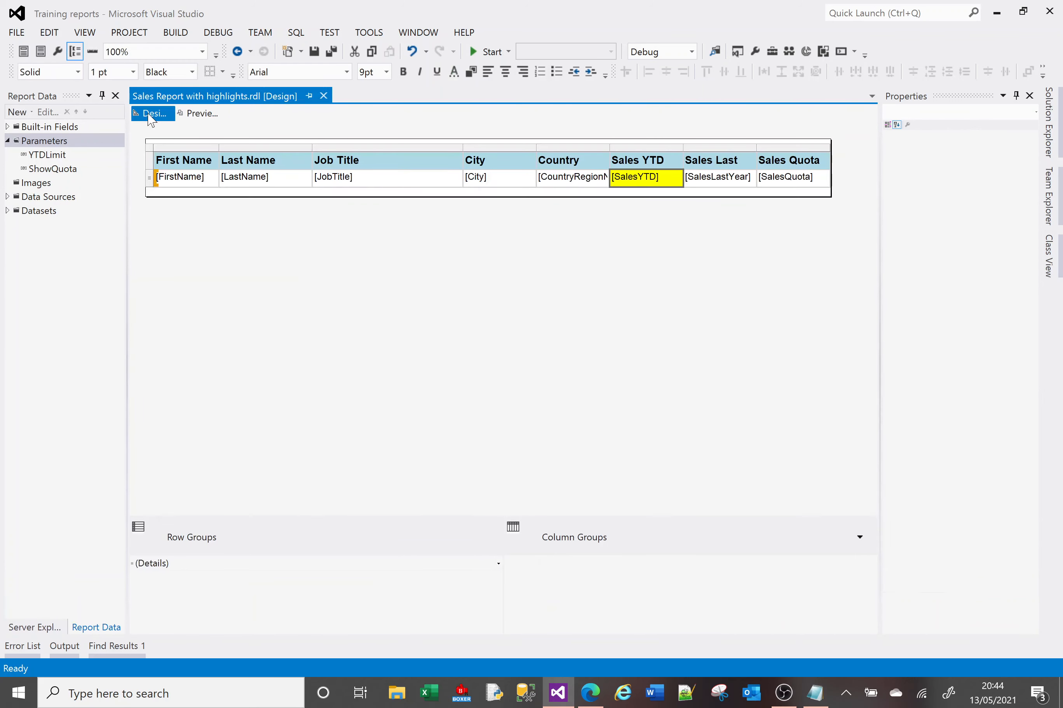
left_click(1019, 152)
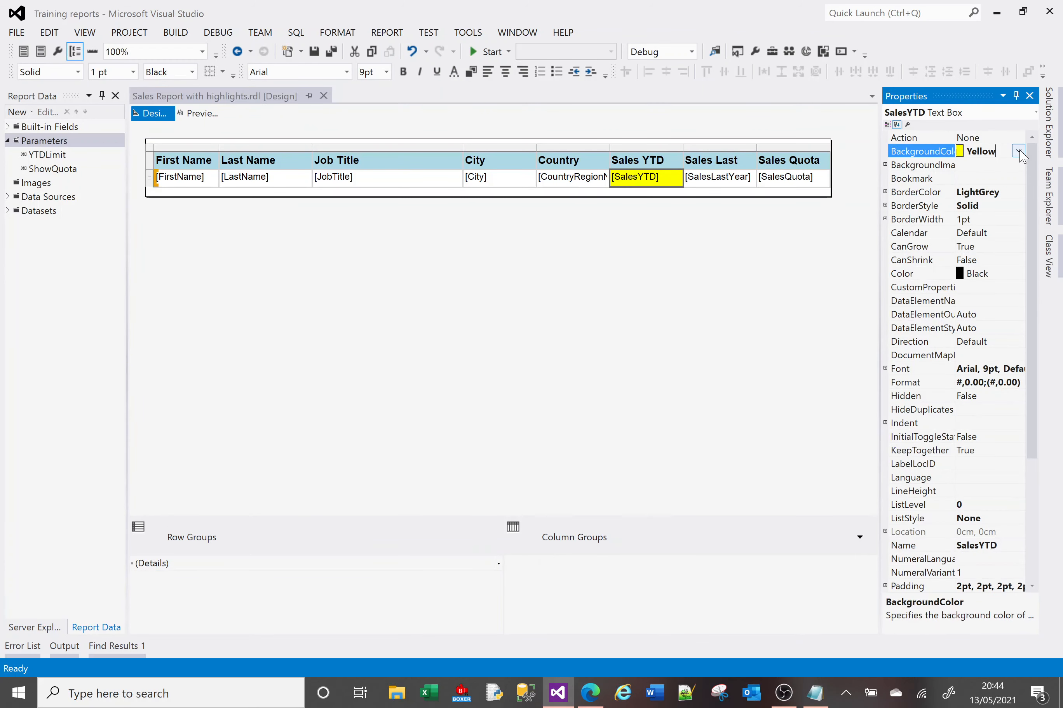
left_click(1017, 151)
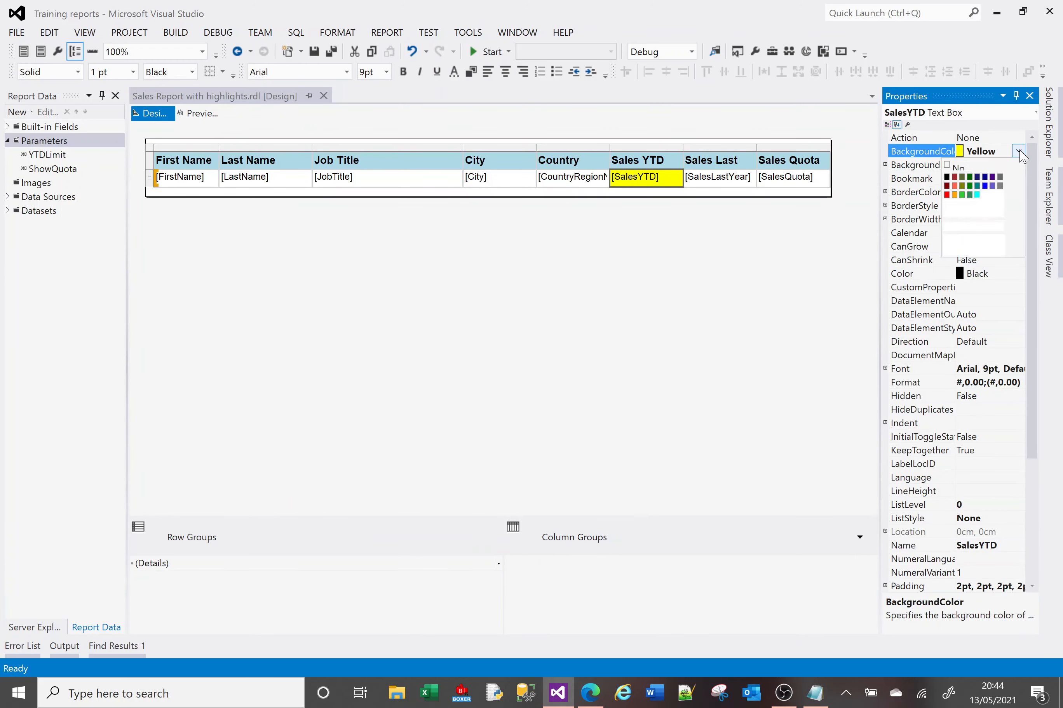
left_click(950, 166)
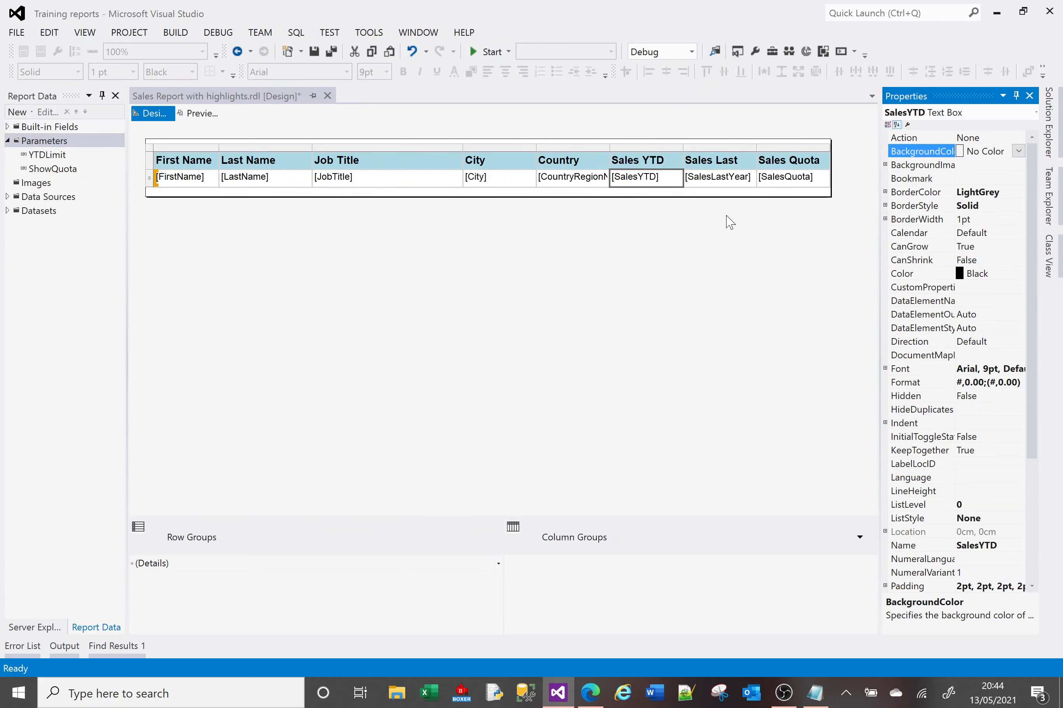
left_click(1018, 152)
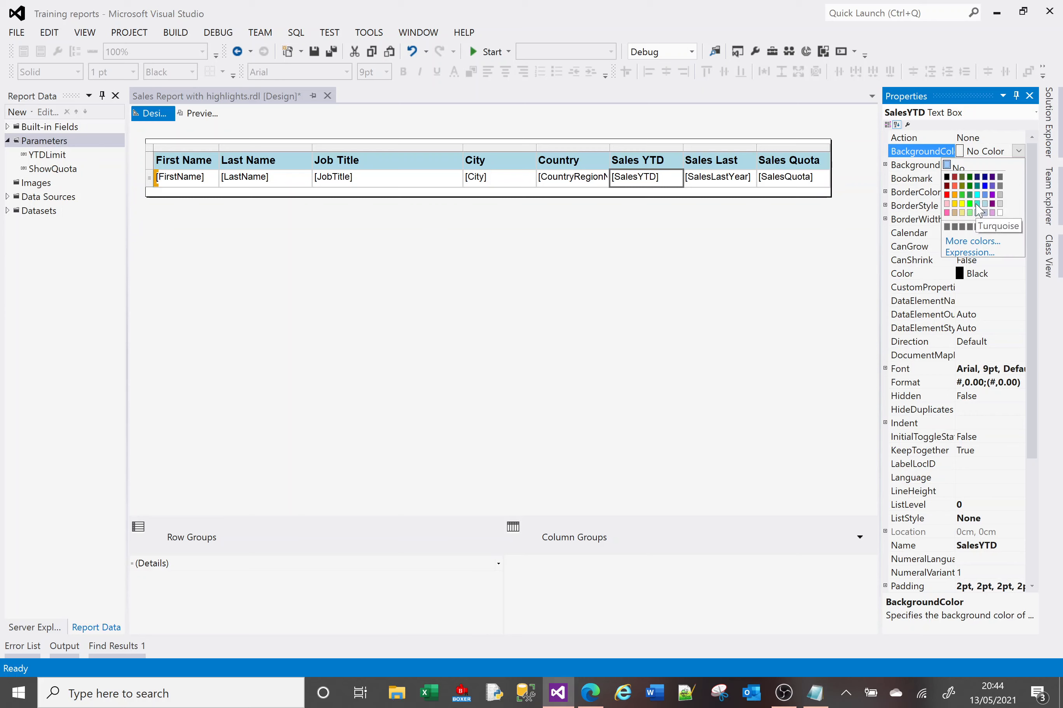
left_click(965, 252)
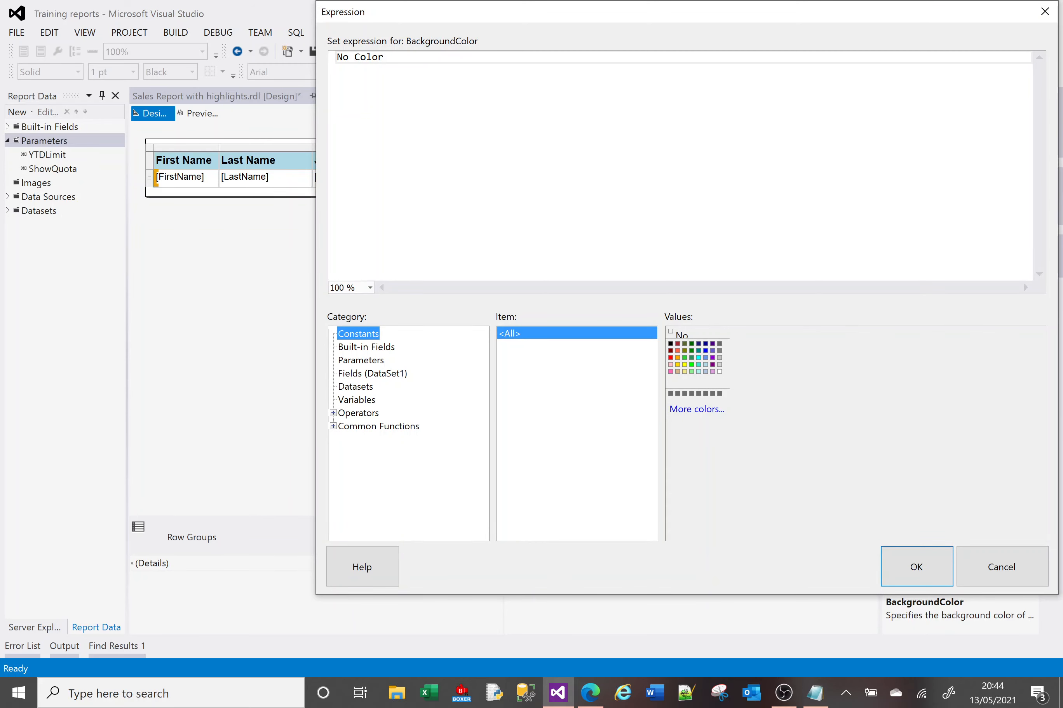
left_click(1042, 582)
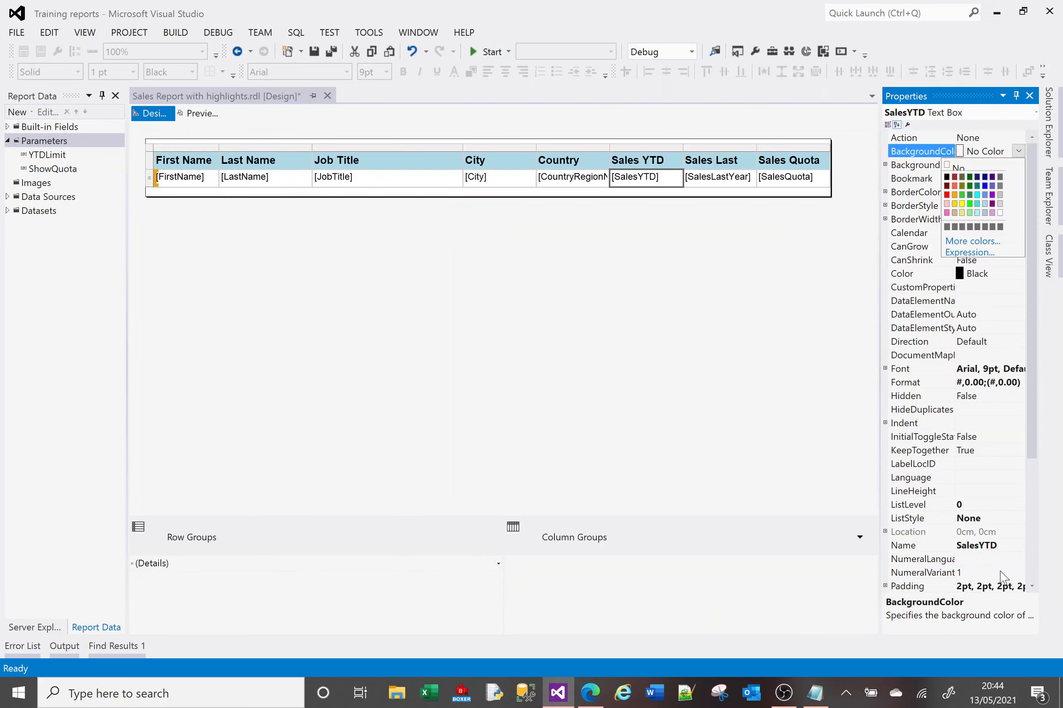
Step: Set the SalesYTD cell's background color to Yellow and replace that value in its expression with an equals sign
left_click(962, 204)
left_click(1018, 151)
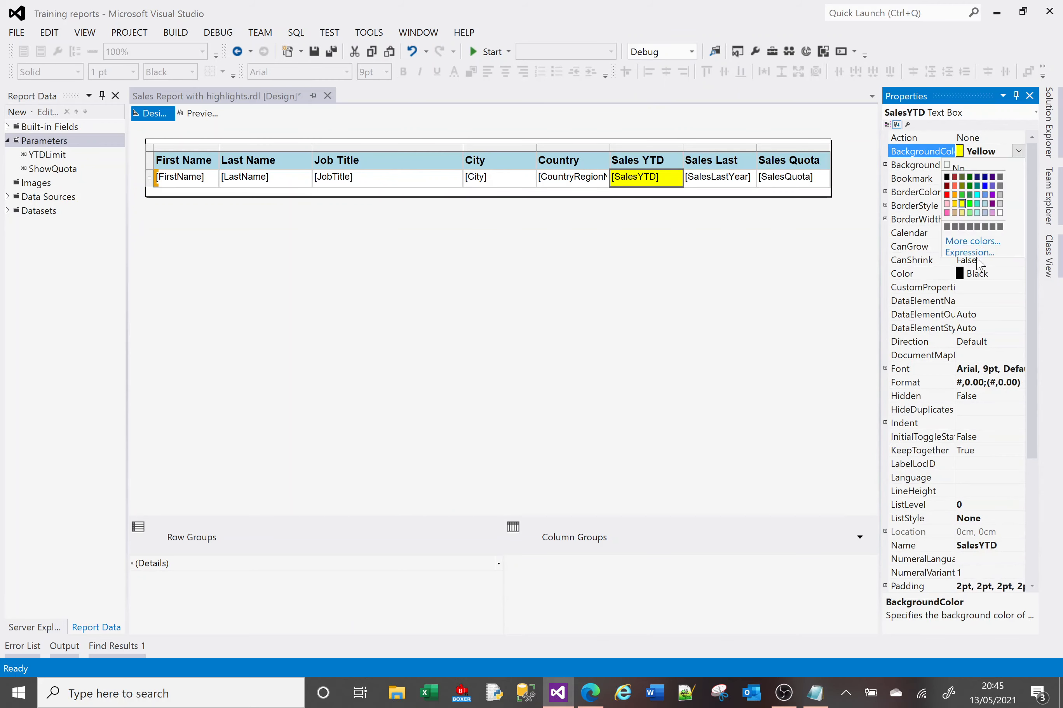
left_click(978, 253)
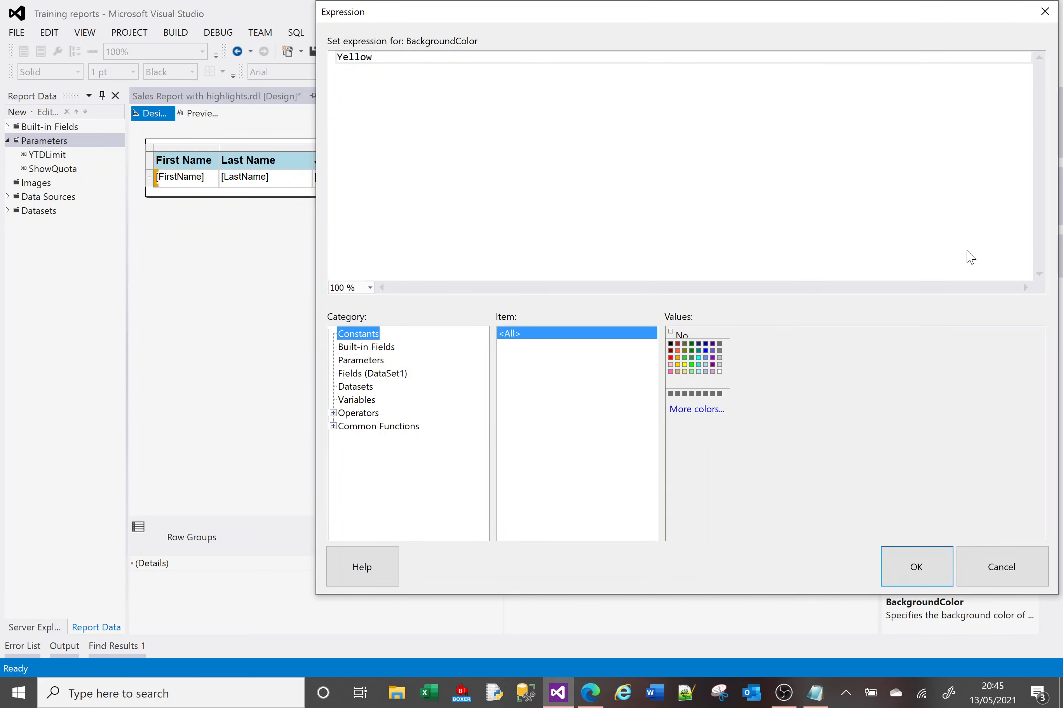
left_click(969, 257)
key("BackSpace")
key("BackSpace")
key("BackSpace")
key("BackSpace")
key("BackSpace")
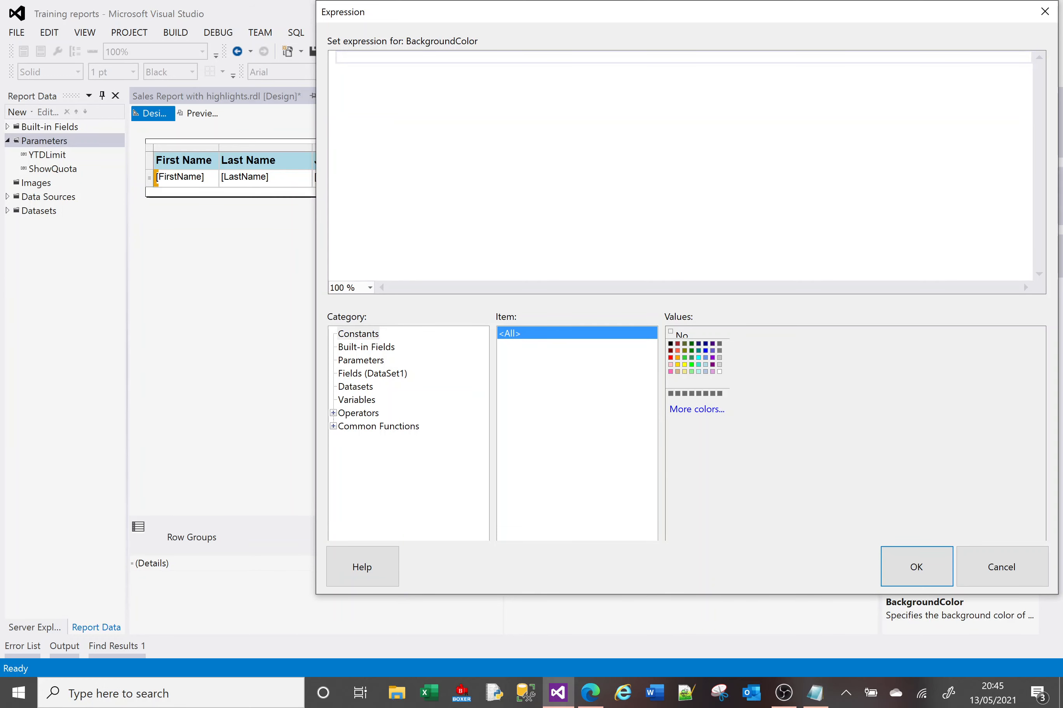
type("=")
left_click(333, 427)
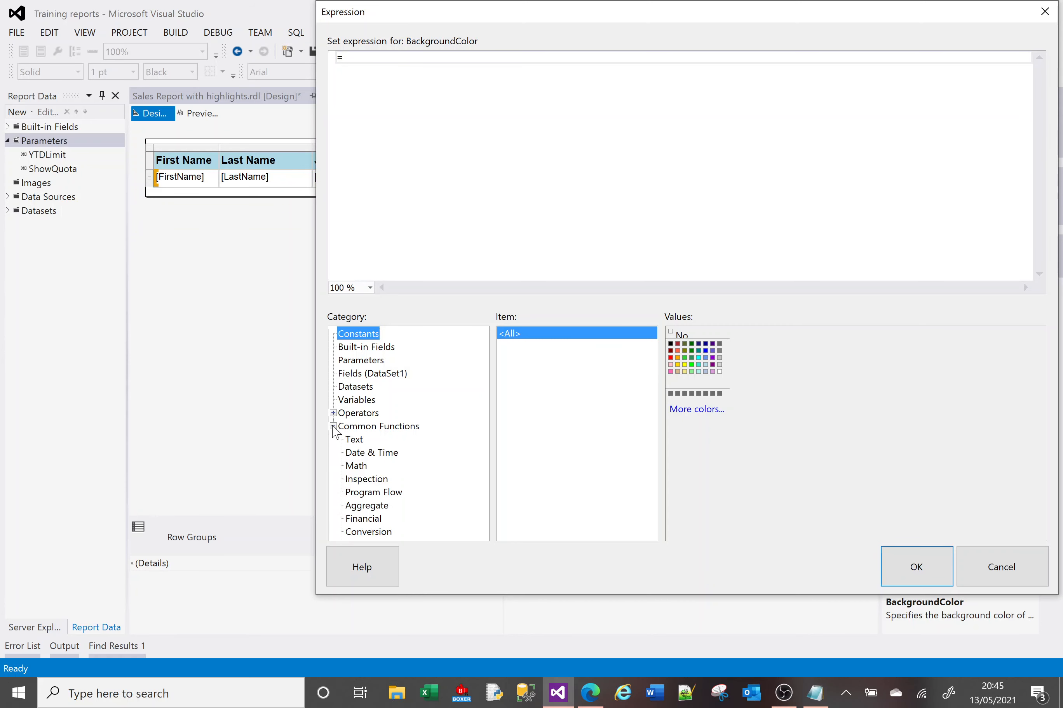
left_click(333, 427)
left_click(333, 414)
left_click(333, 414)
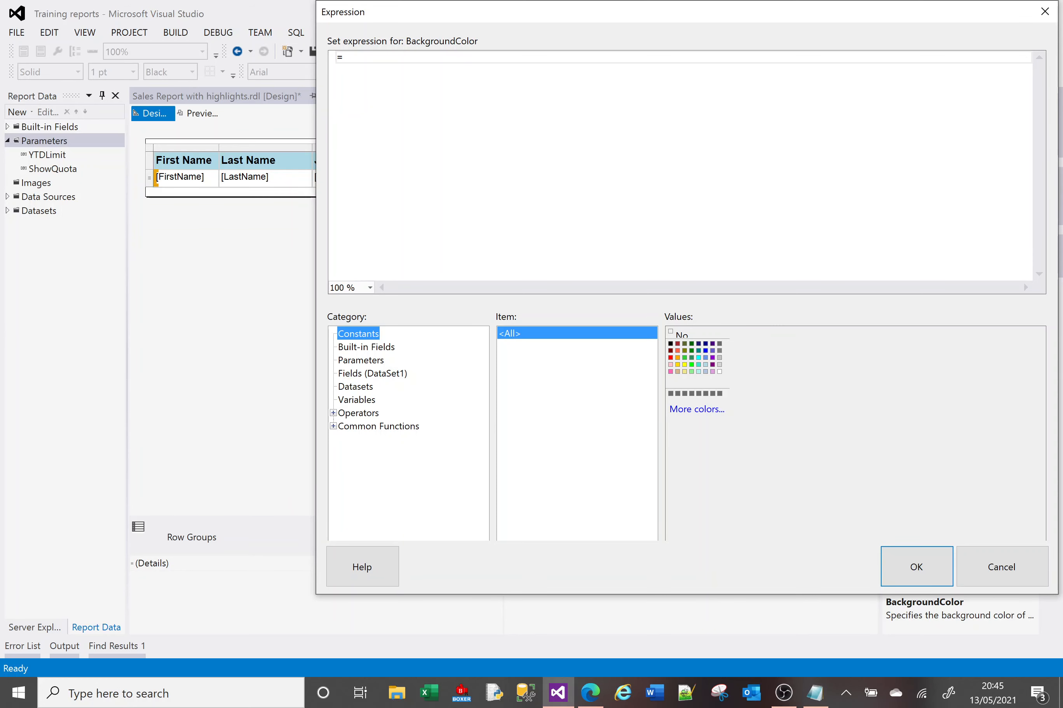
Step: Start an IIF function in the background color expression with the SalesYTD field of DataSet1 as the value tested
left_click(344, 57)
type("IIF")
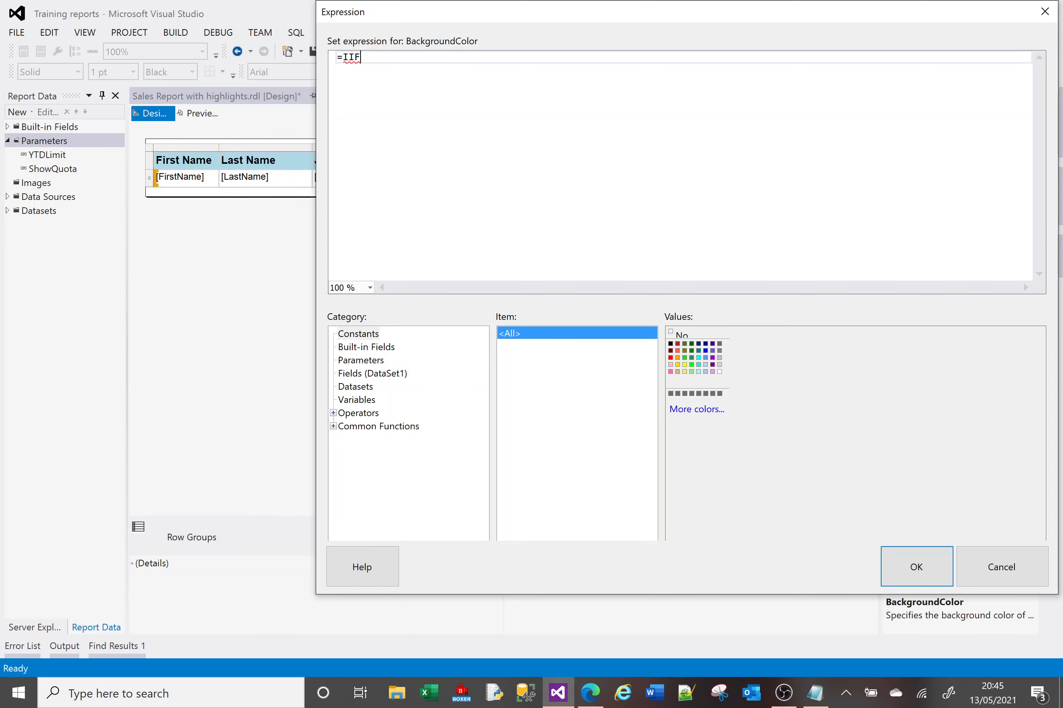
type("(")
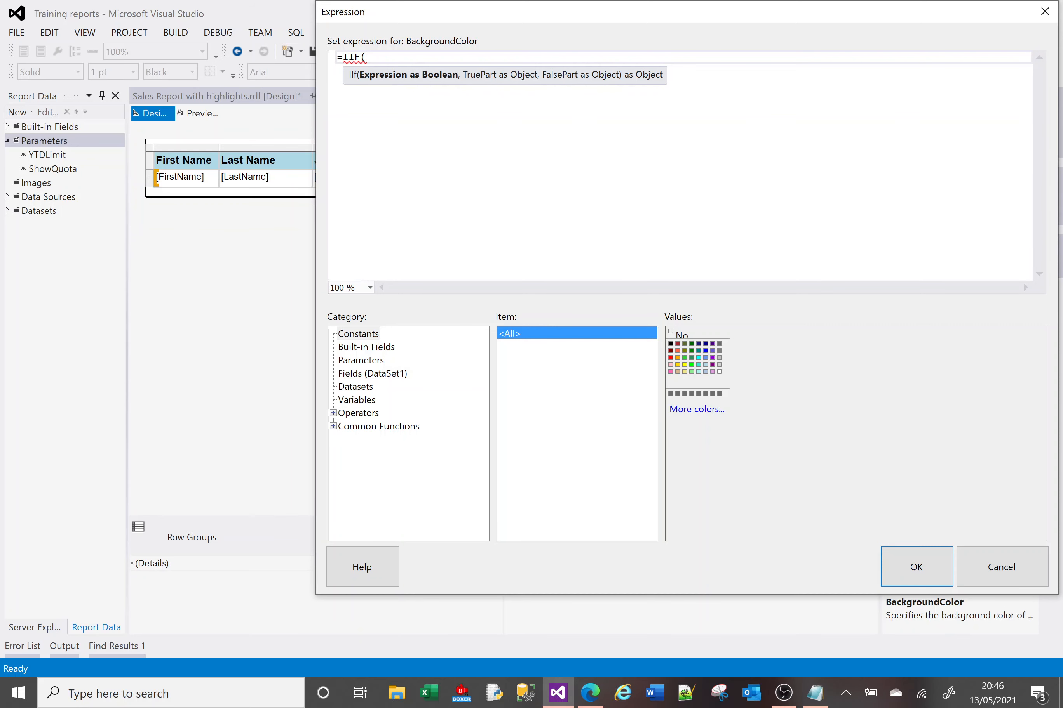
left_click(353, 374)
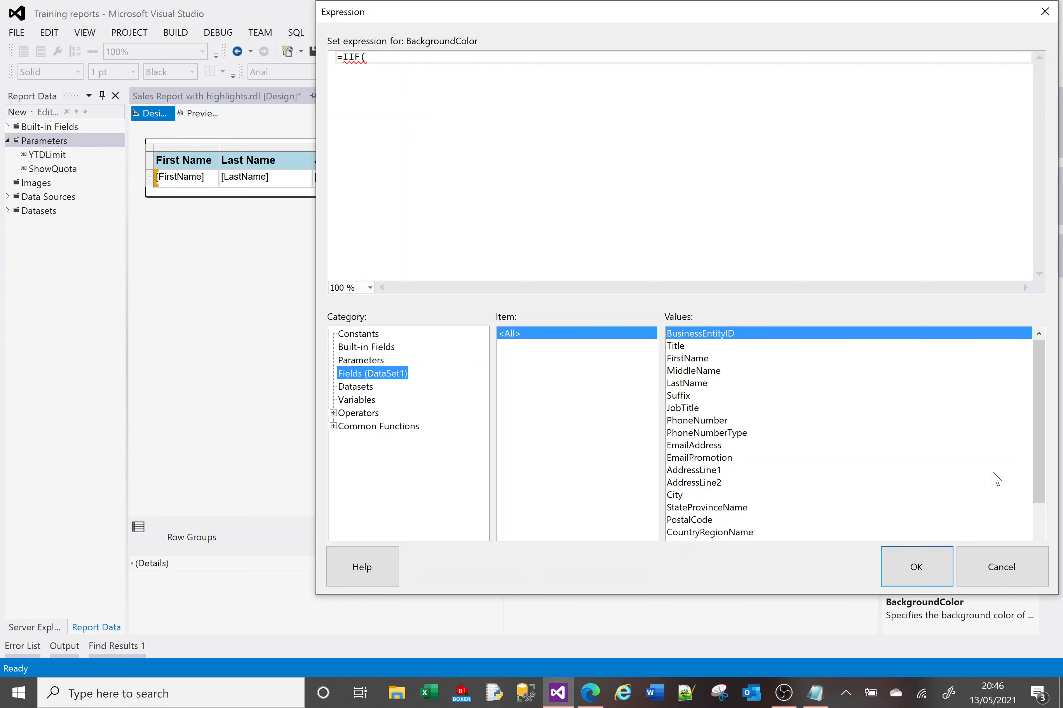
scroll(1042, 450, "down", 2)
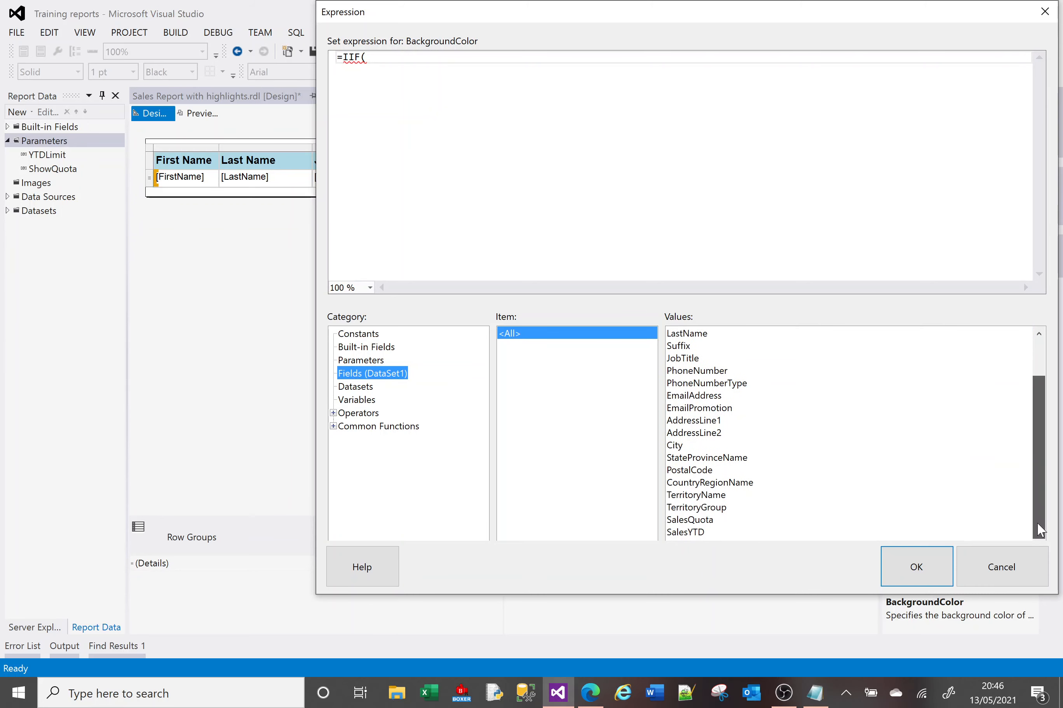
double_click(692, 532)
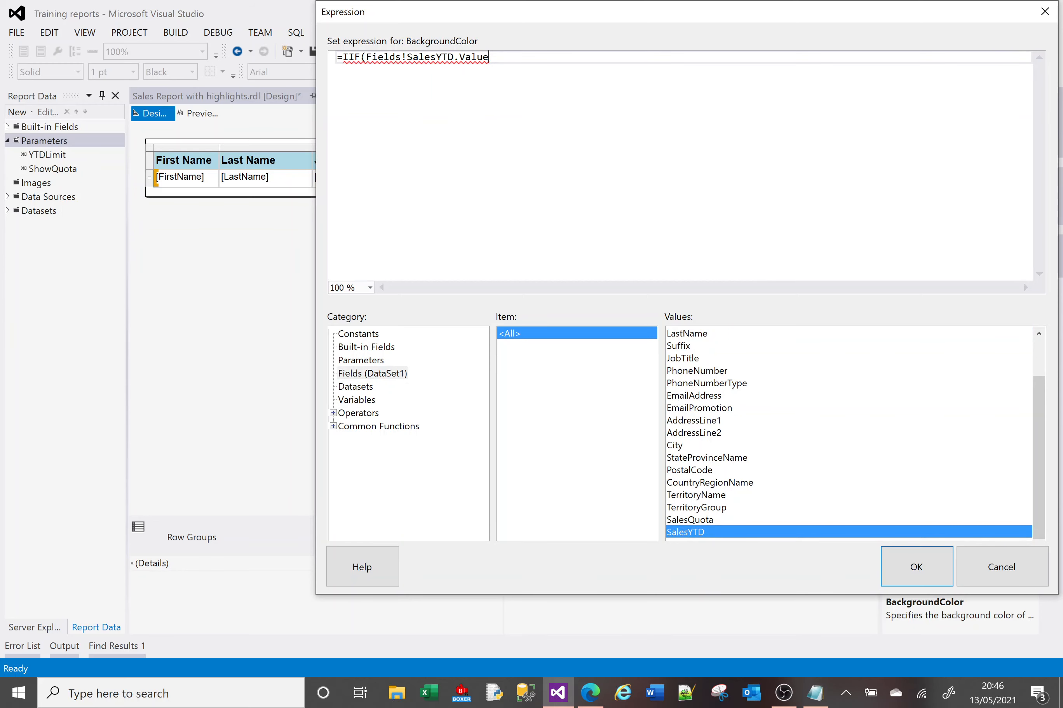
Step: Complete the IIF expression with the condition >1500000, returning "Orange" when true and "Blue" otherwise, apply it and preview the report
type(">1500000,")
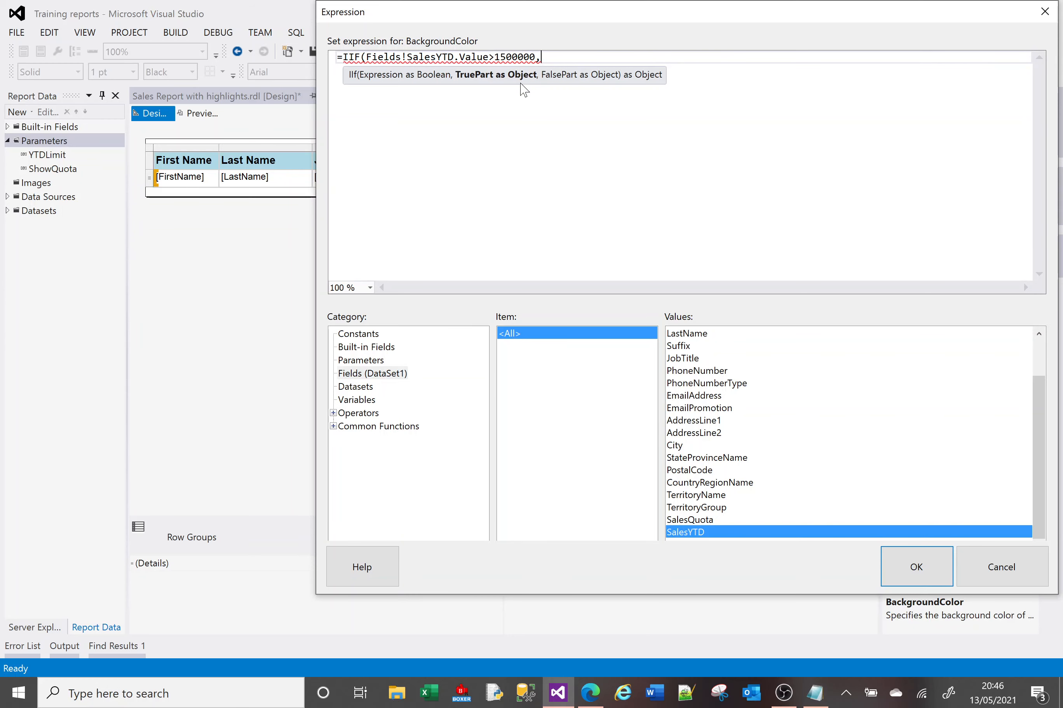
type("\"Orange\",\"Blue\")")
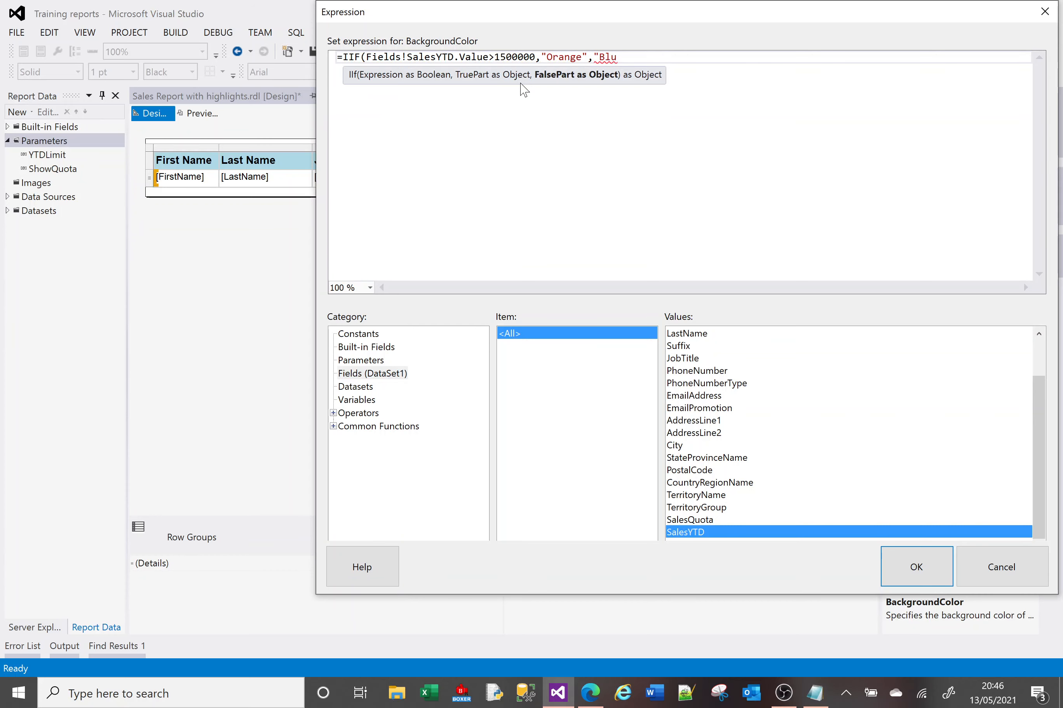
left_click(916, 571)
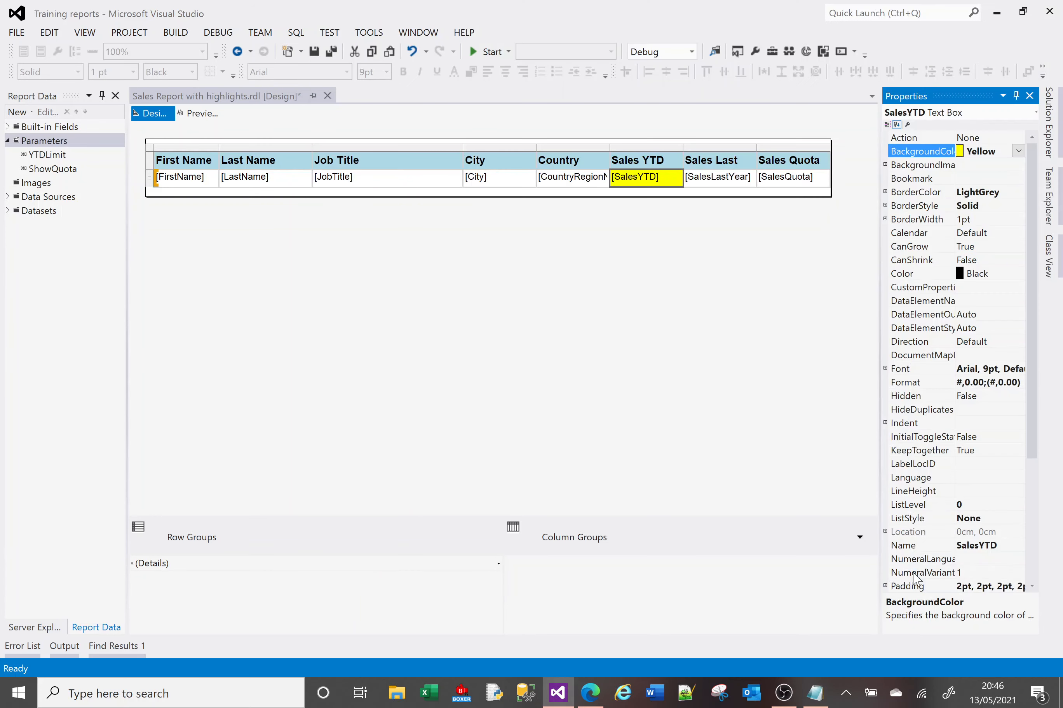
left_click(198, 113)
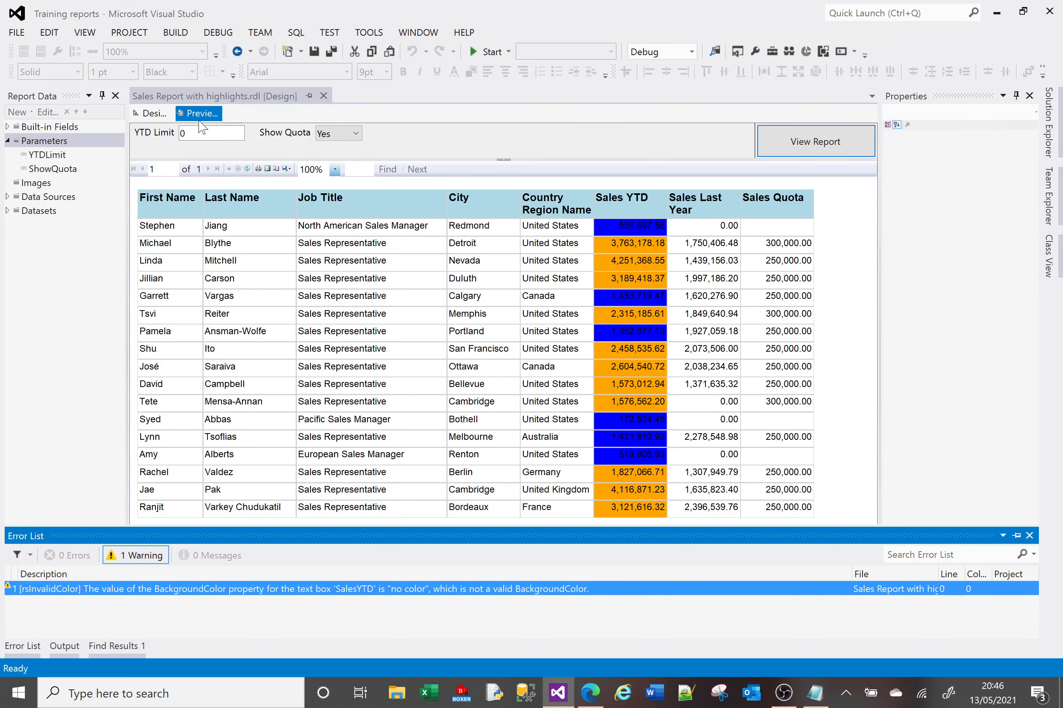
Step: Change the false color in the SalesYTD cell's background expression to "LightBlue" and preview the report again
left_click(149, 114)
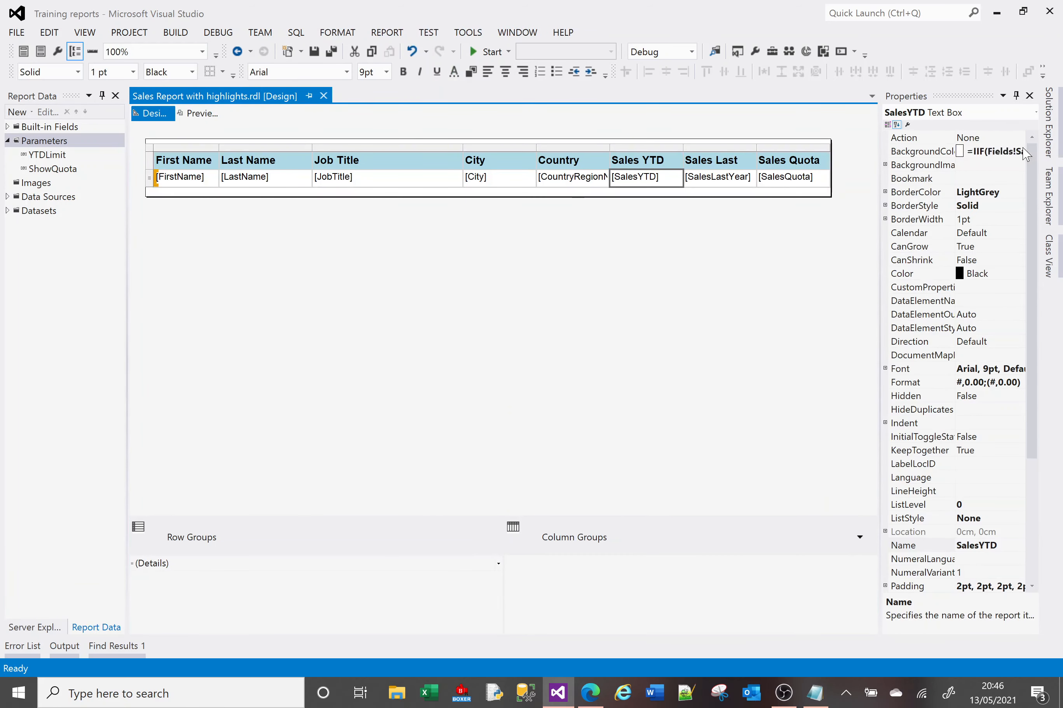
left_click(1022, 152)
left_click(1019, 152)
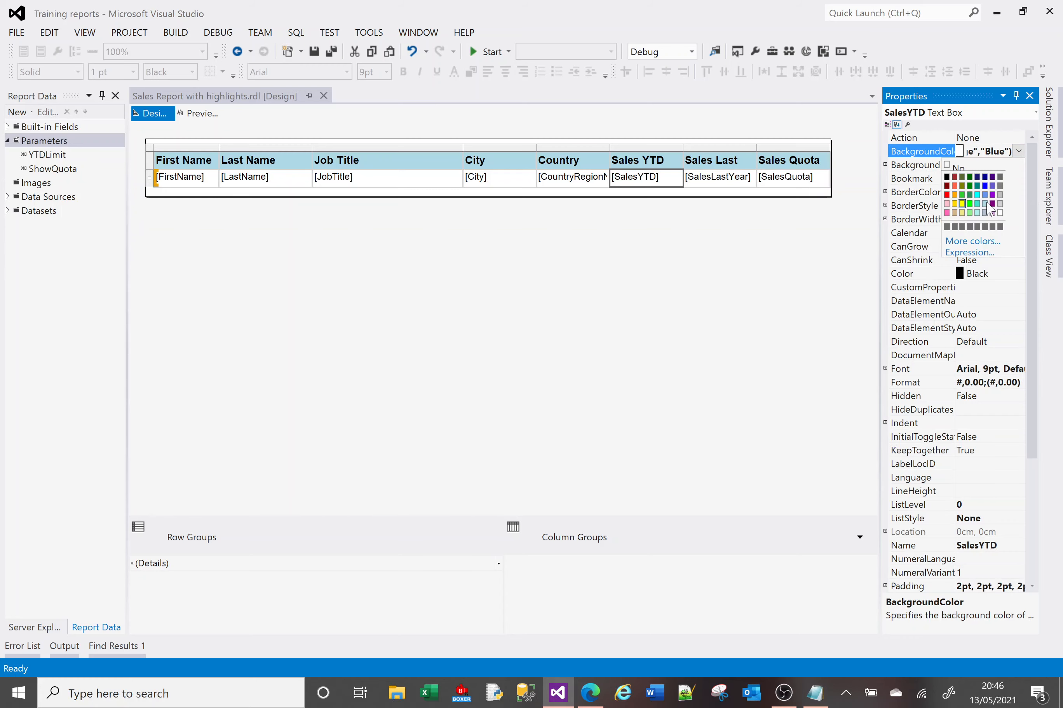
left_click(965, 255)
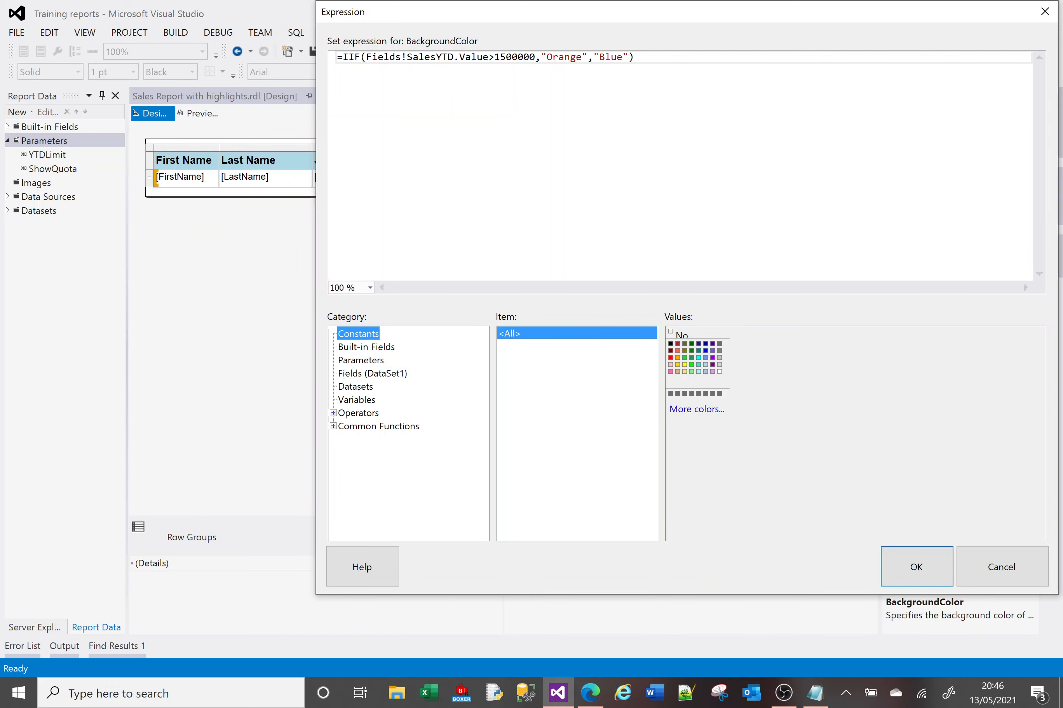
left_click(622, 57)
key("BackSpace")
key("BackSpace")
key("BackSpace")
key("BackSpace")
type("LightBlue")
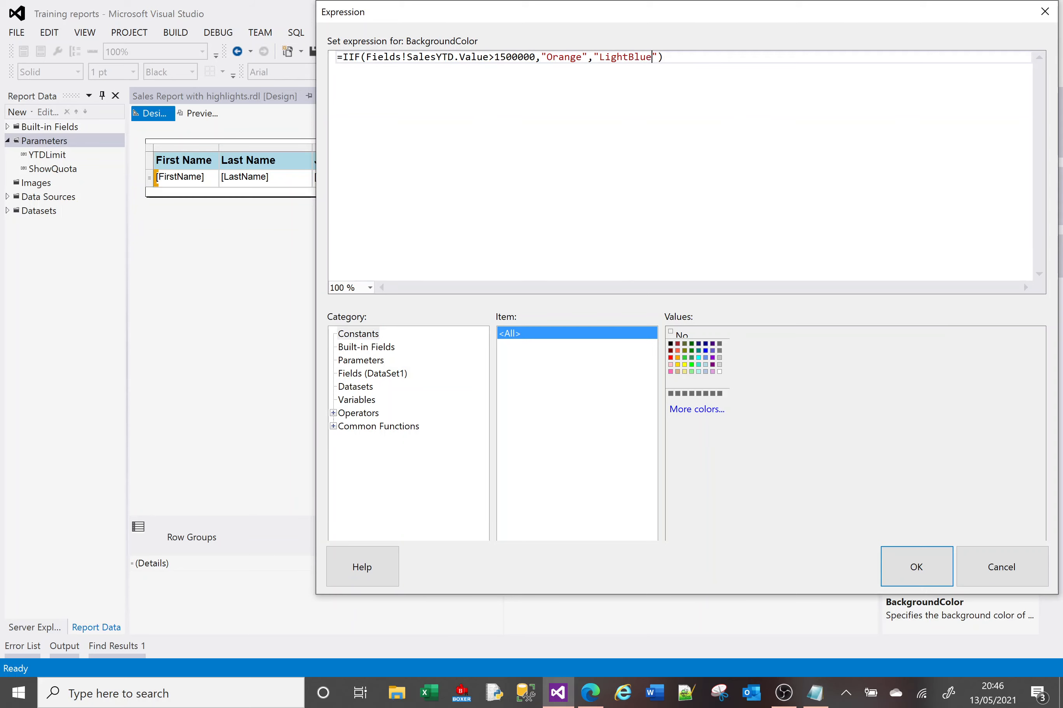
left_click(913, 571)
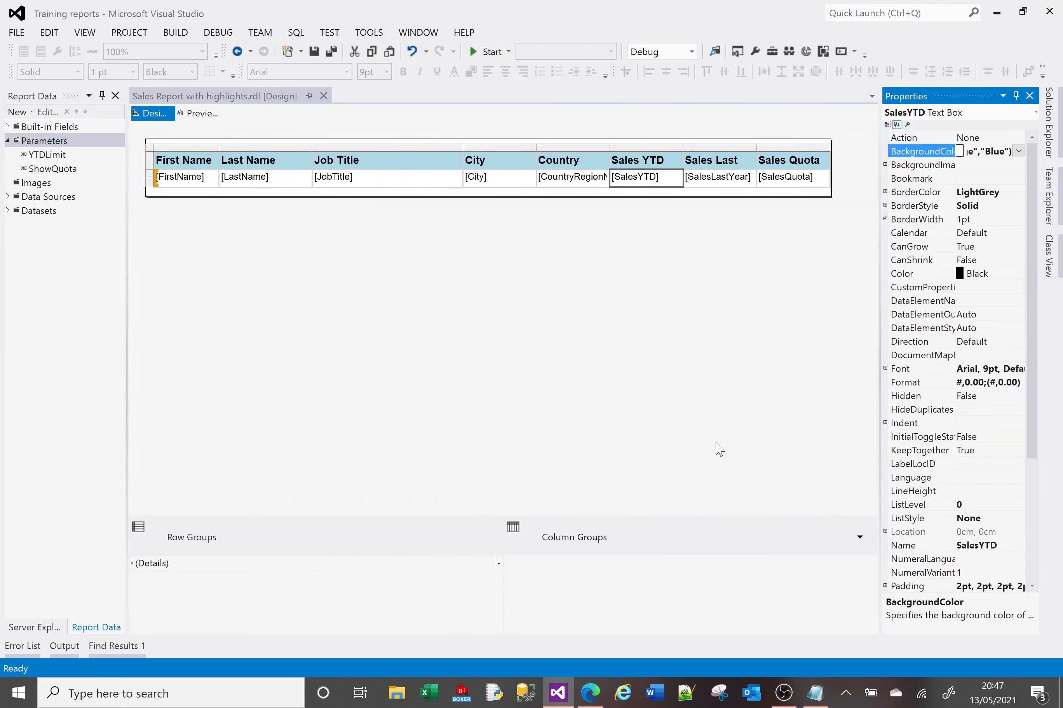
left_click(201, 114)
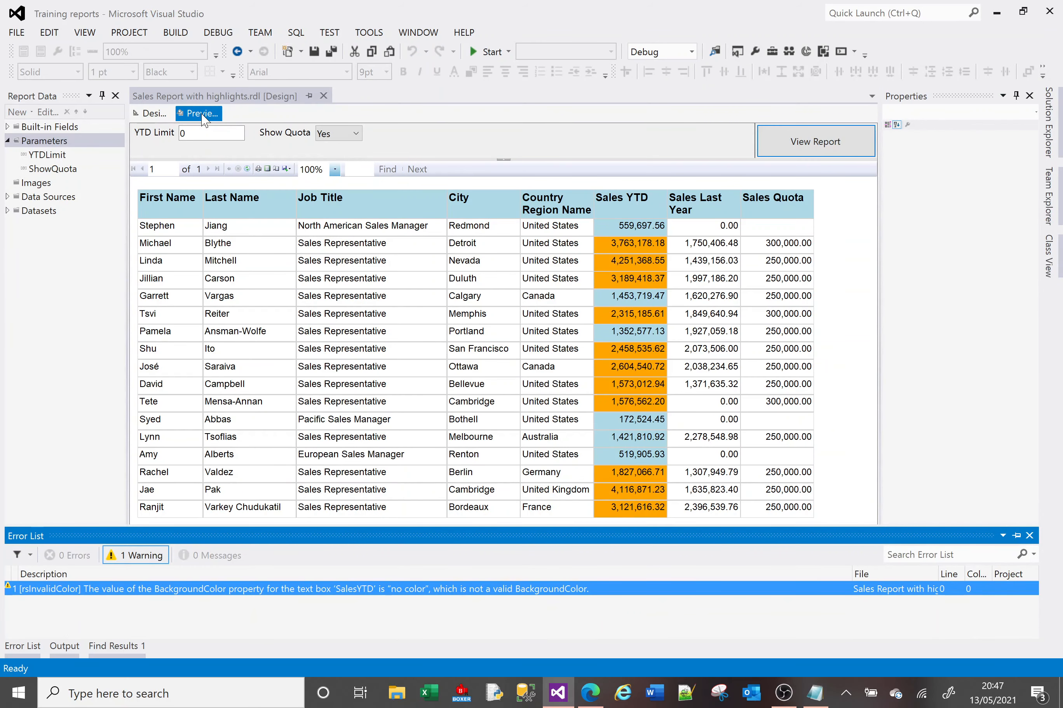
Step: Open the text color expression of the table's detail row and replace its value with the start of an IIF function, "=IIF("
left_click(163, 114)
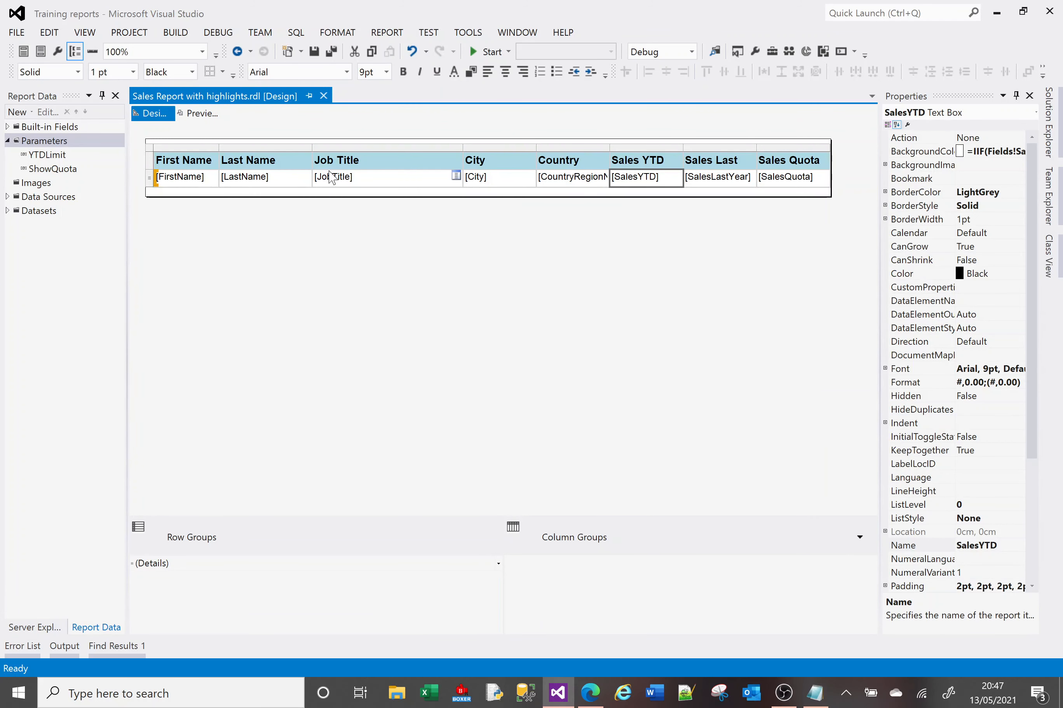
left_click(153, 179)
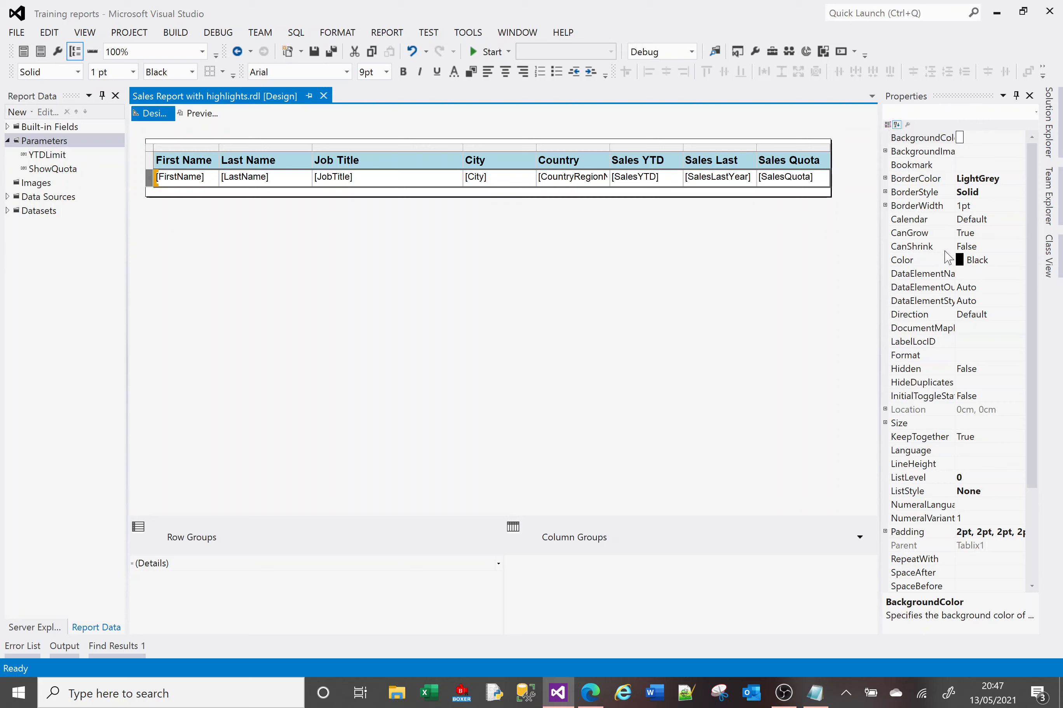
left_click(1021, 261)
left_click(1020, 260)
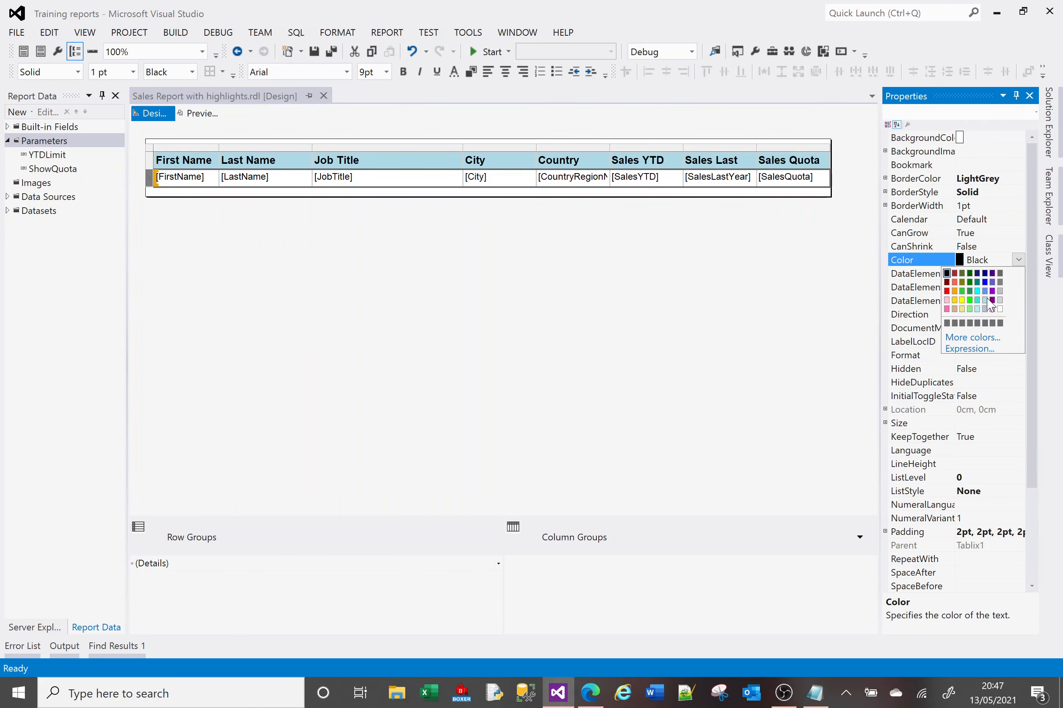
left_click(970, 349)
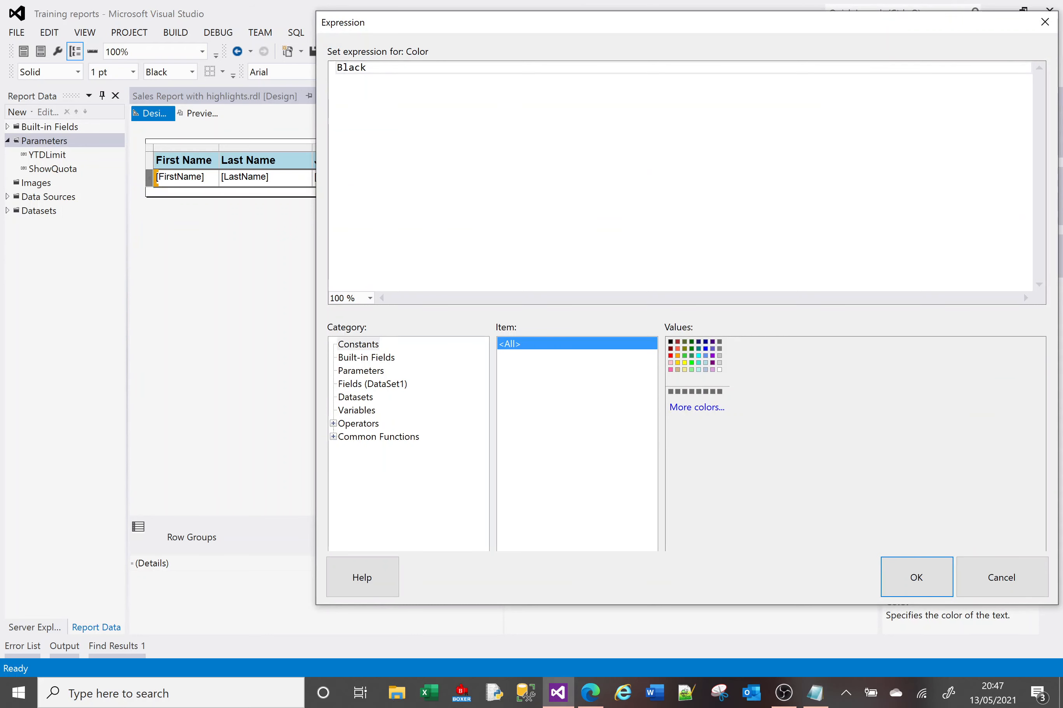
key("BackSpace")
key("BackSpace")
key("BackSpace")
key("BackSpace")
key("BackSpace")
type("=IIF(")
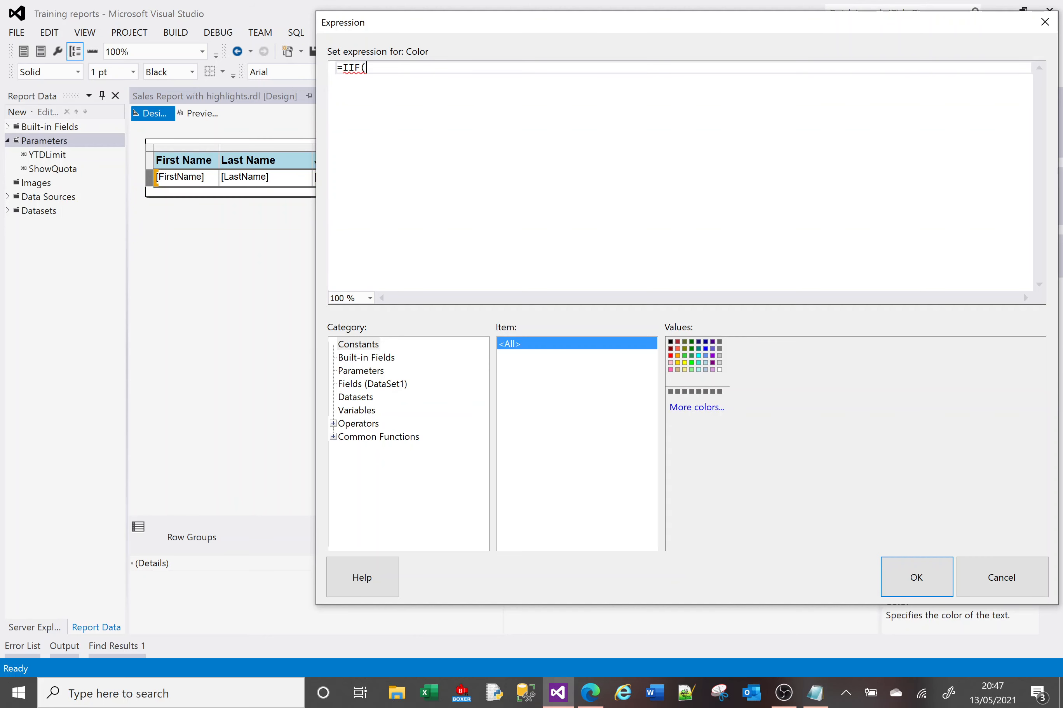
Step: Insert the SalesYTD field of DataSet1 as the value tested in the text color's IIF function
left_click(374, 384)
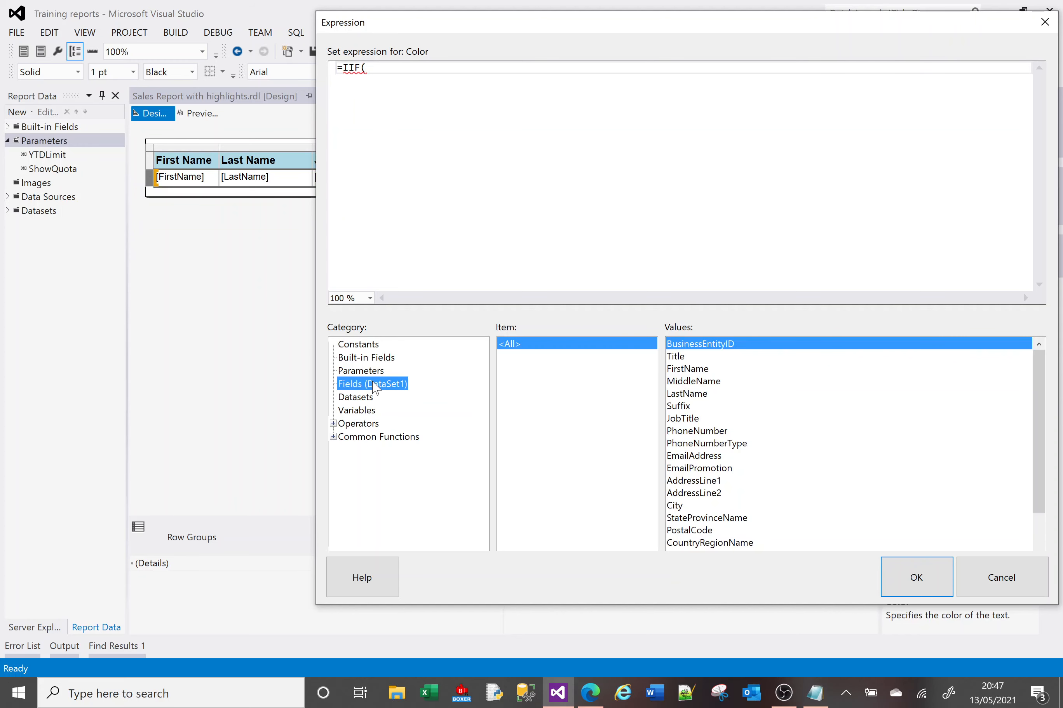
scroll(1038, 533, "down", 1)
scroll(1040, 535, "down", 1)
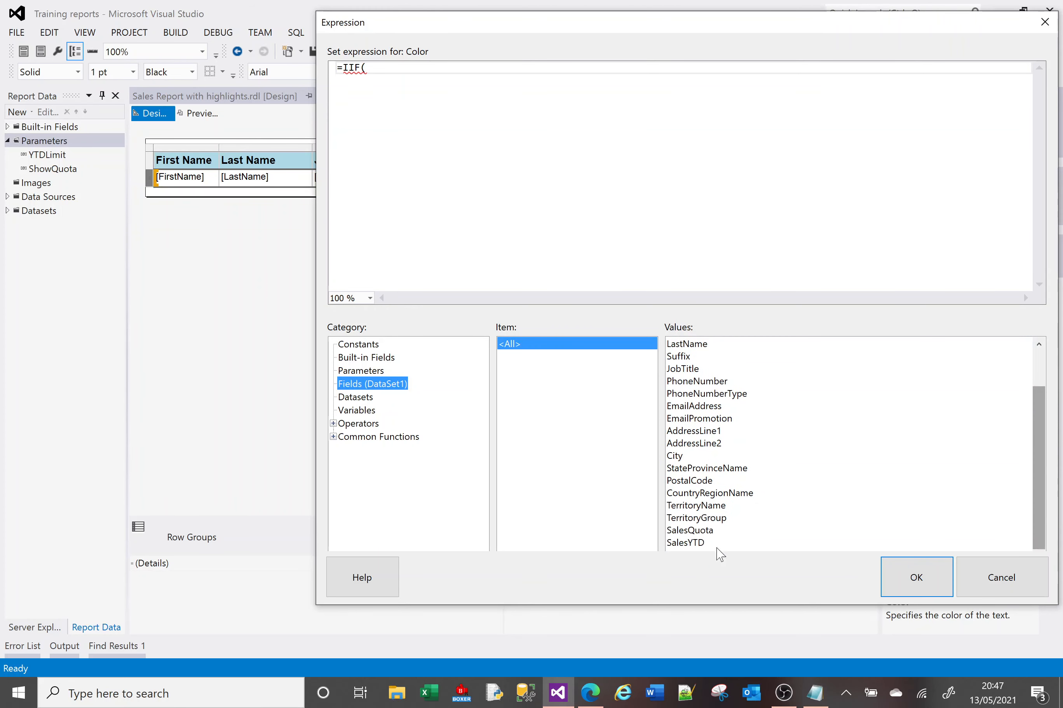
double_click(698, 543)
Step: Complete the text color expression with the condition >1500000, returning "Yellow" when true and "Black" otherwise, apply it and preview the report
type(">1")
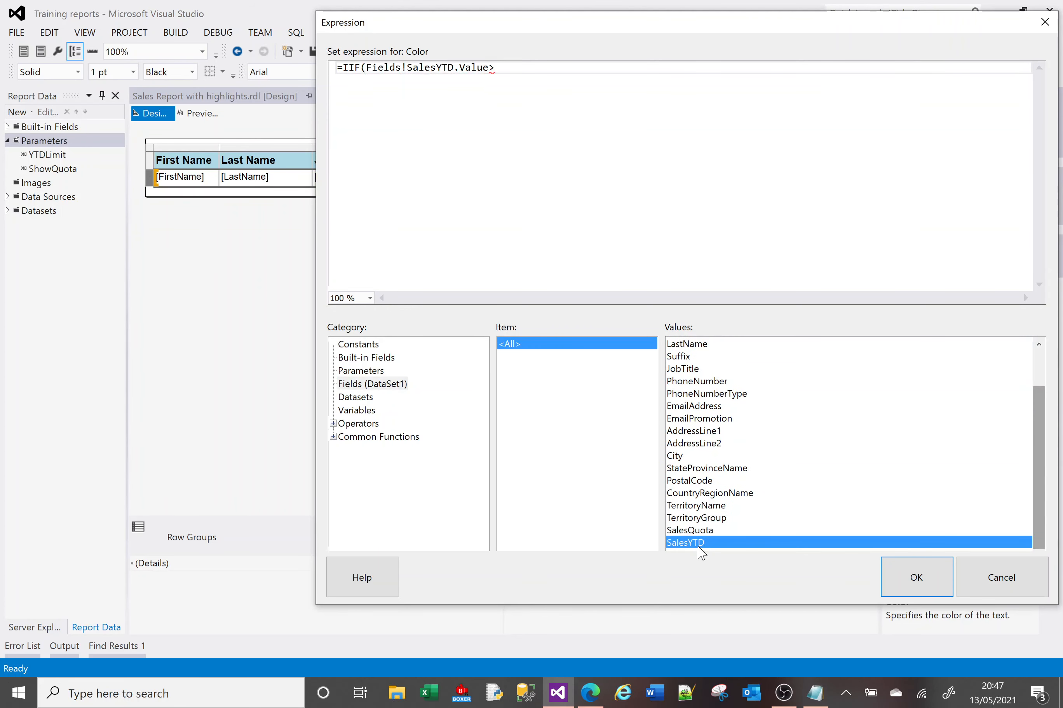
type("50000")
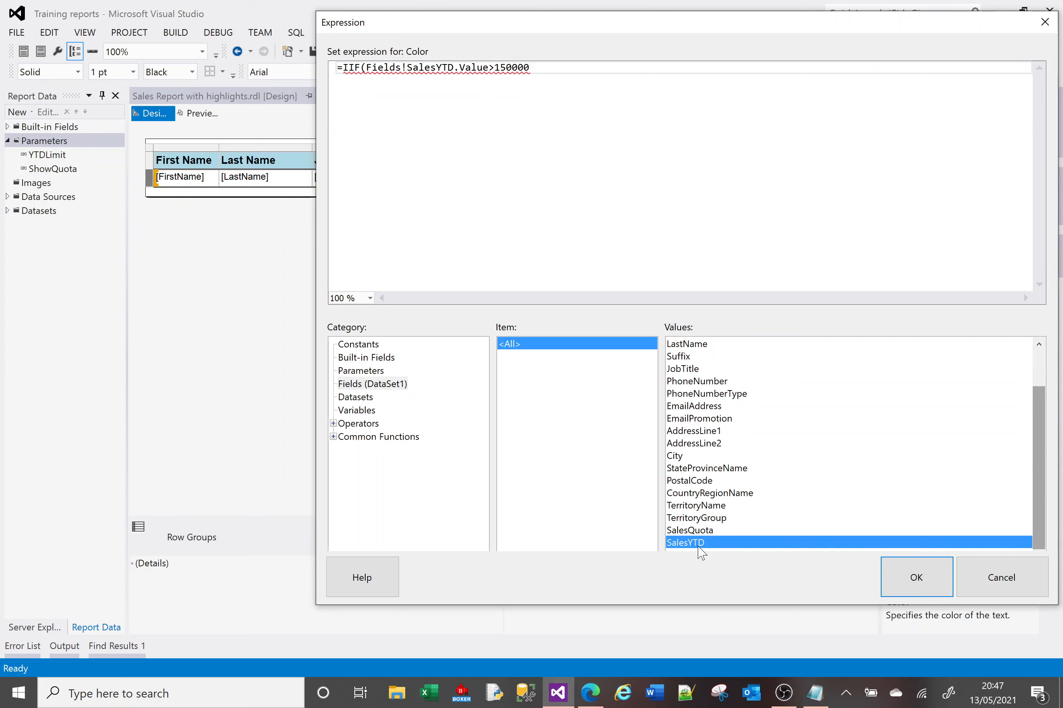
type("0,\"Yal")
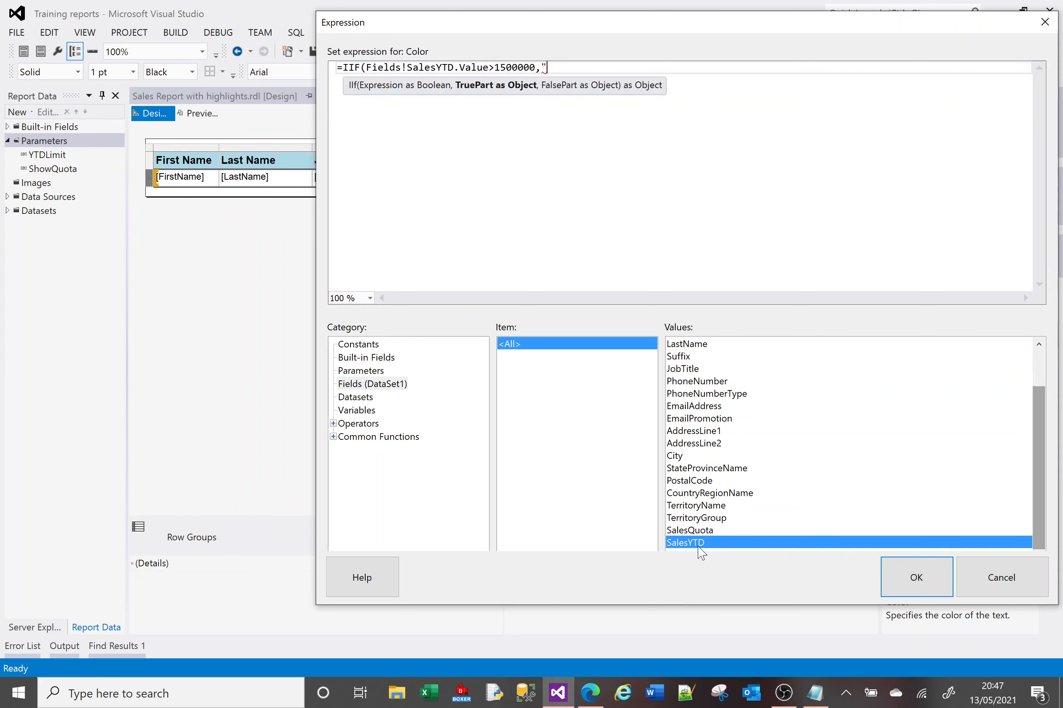
key("BackSpace")
key("BackSpace")
type("e")
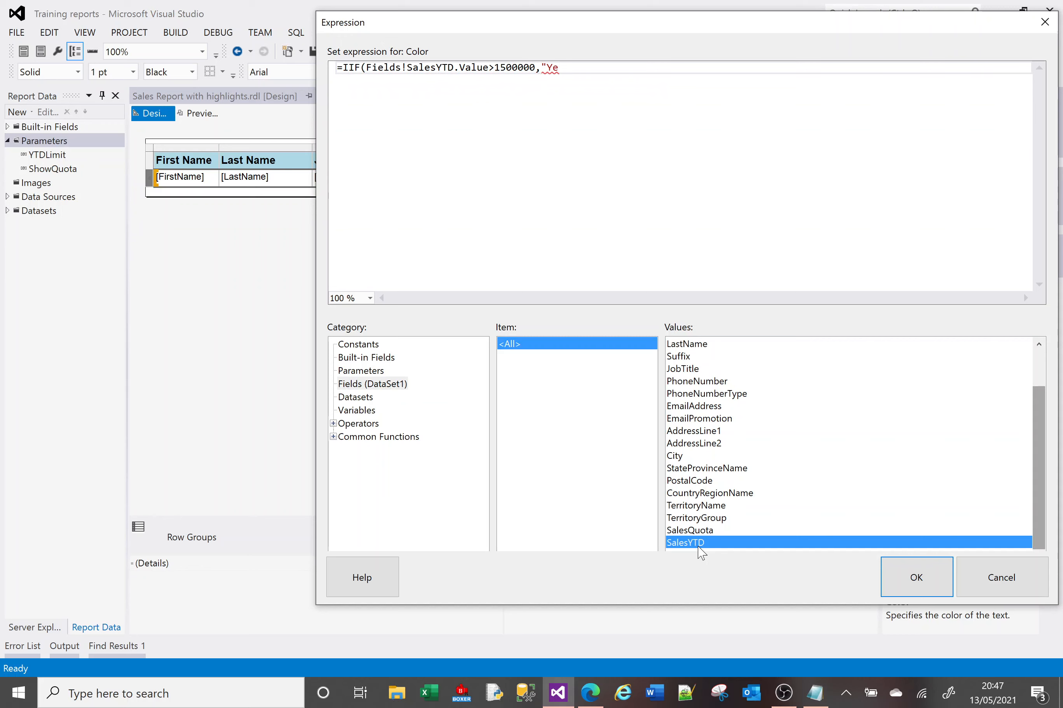
type("llow\"")
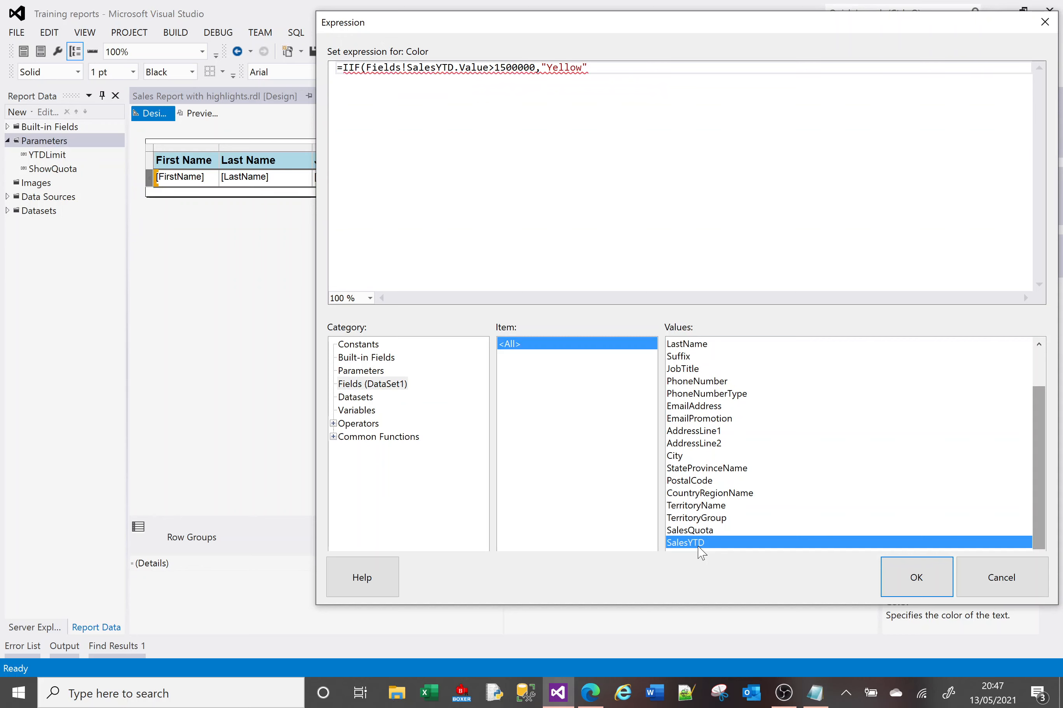
type(",\"")
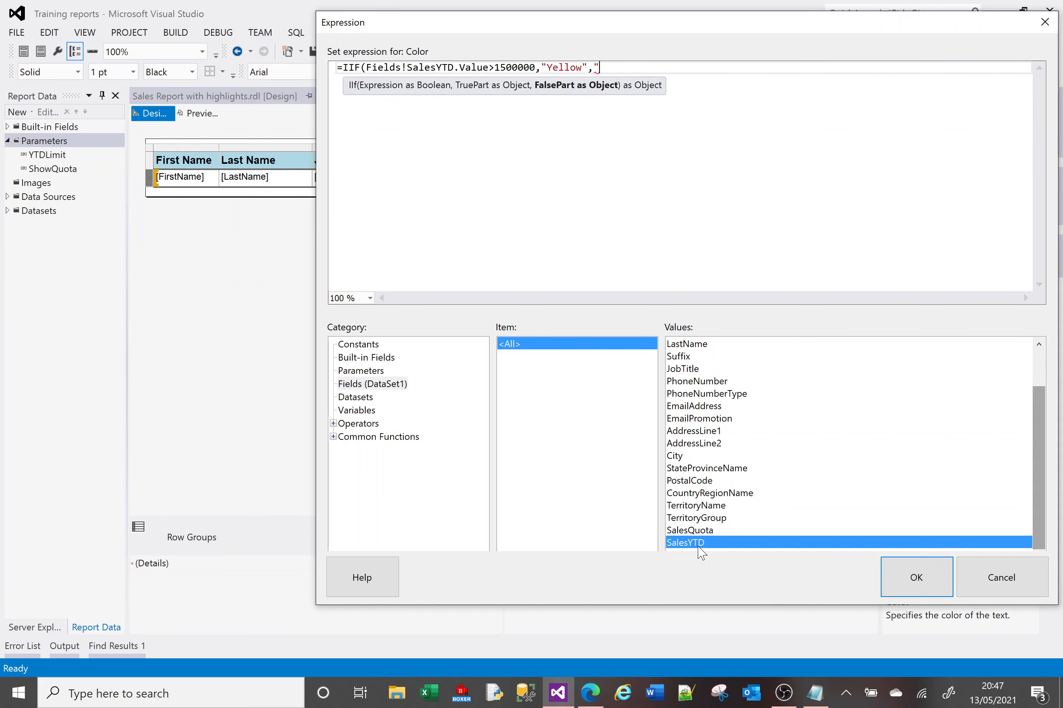
type("Black\")")
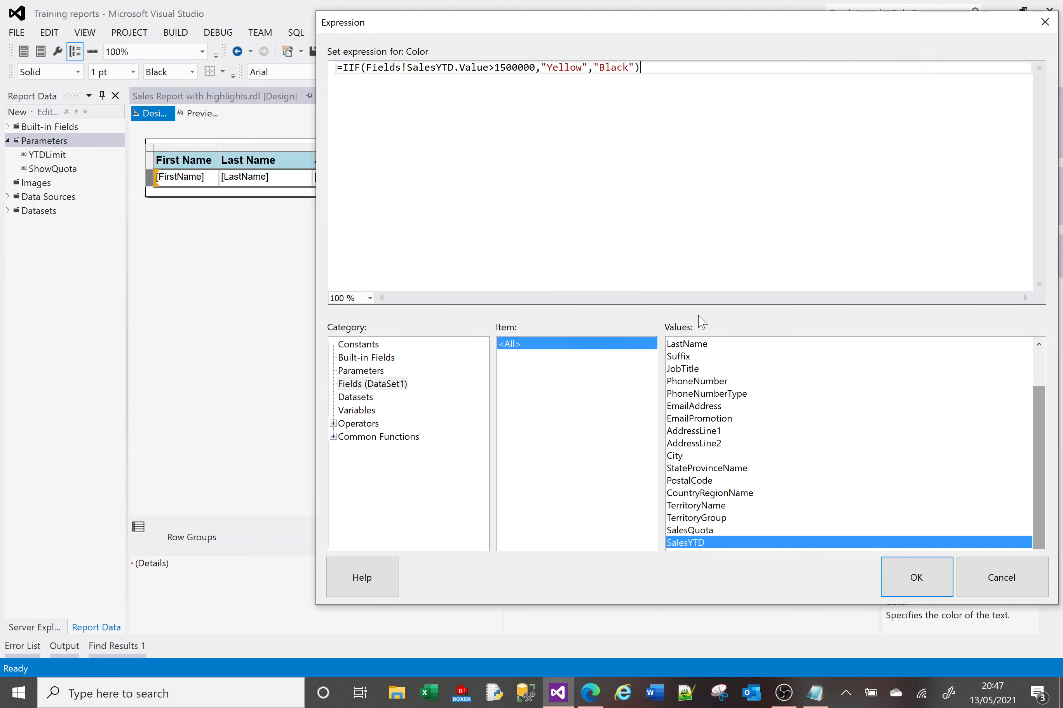
key("BackSpace")
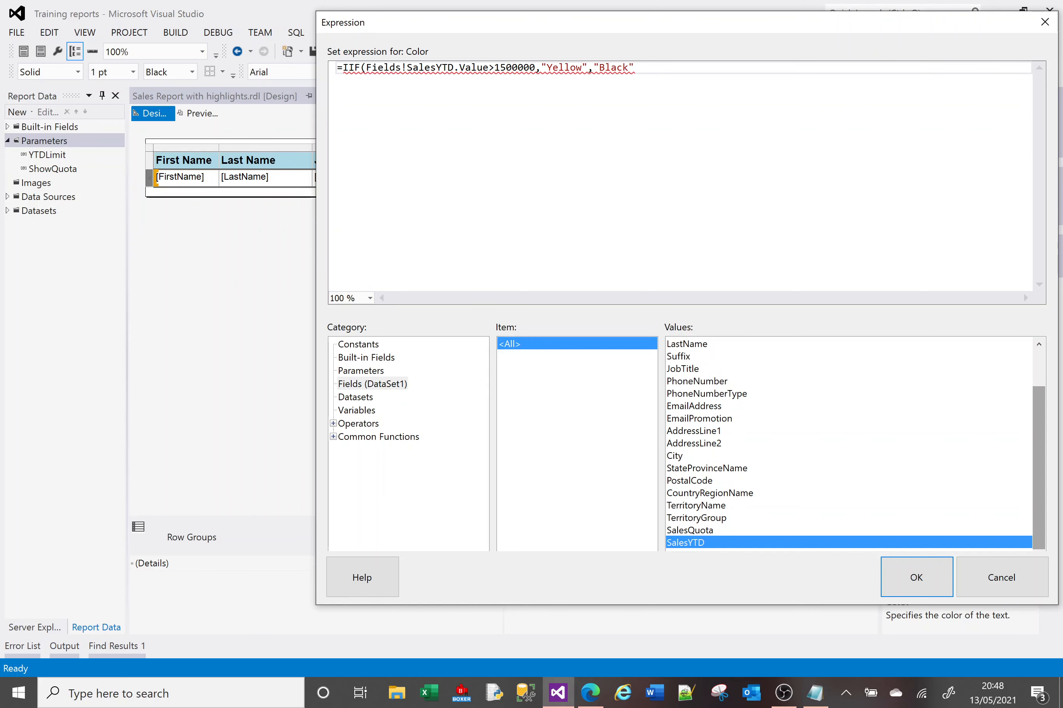
type(")")
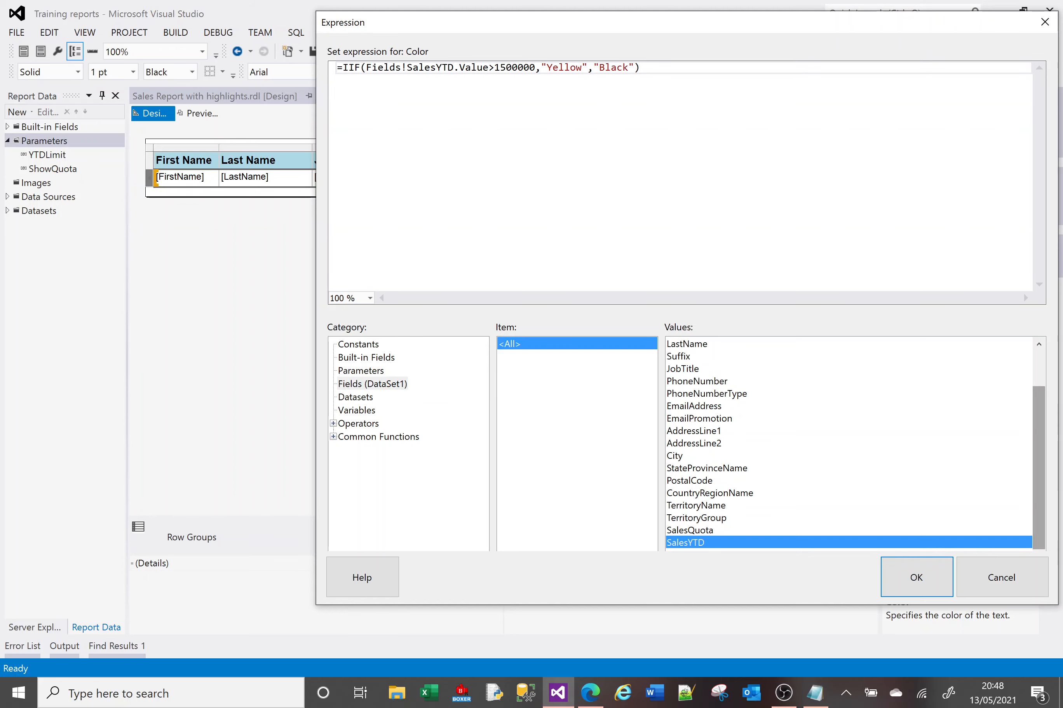
left_click(921, 578)
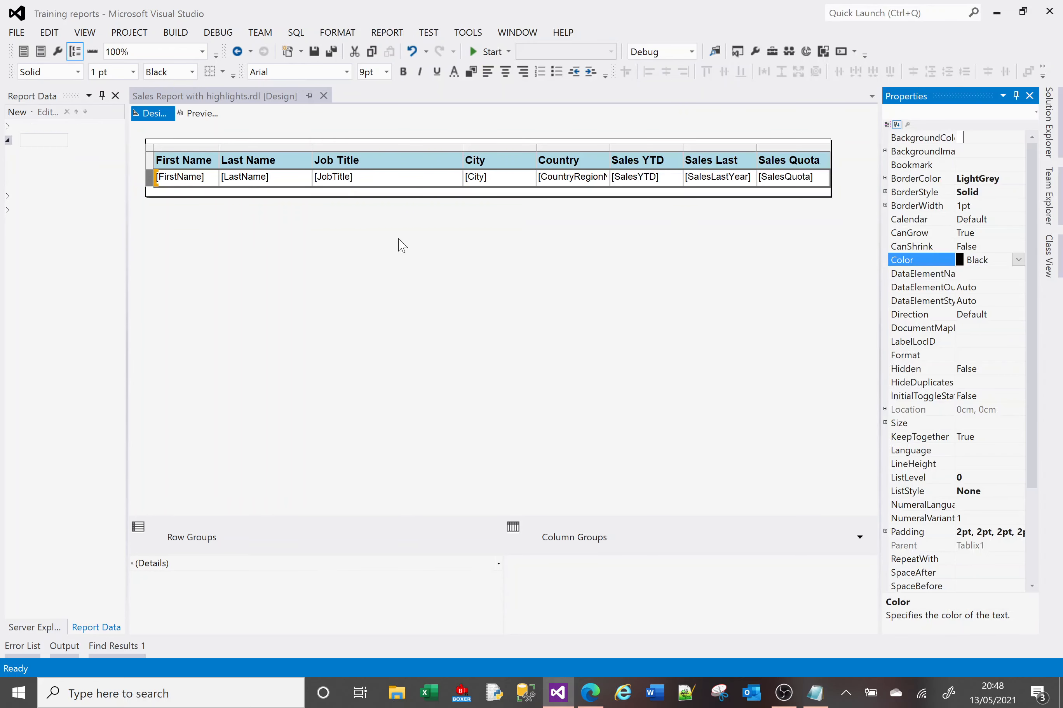
left_click(201, 115)
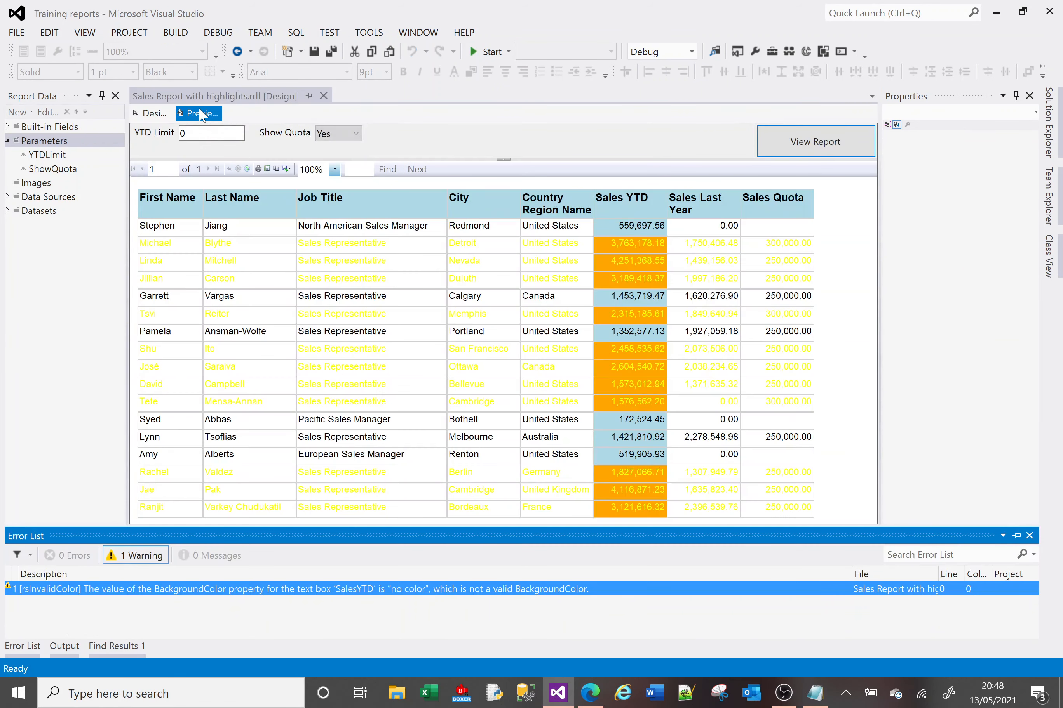
Step: Set the detail row's text color back to plain Black in the report design
left_click(156, 117)
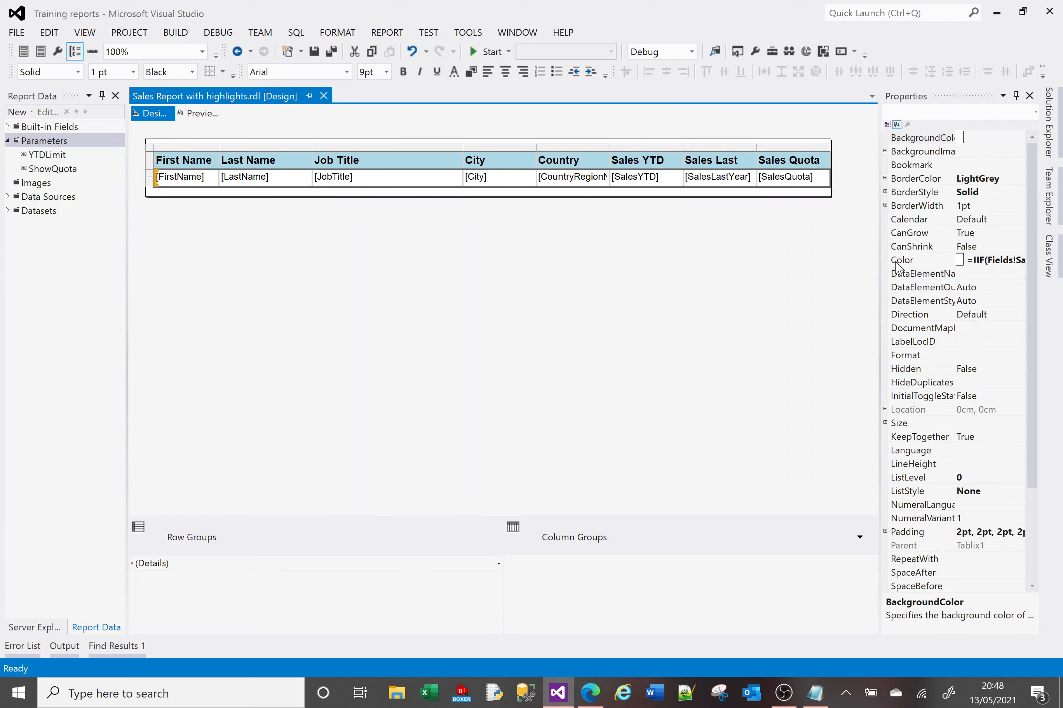
left_click(1020, 264)
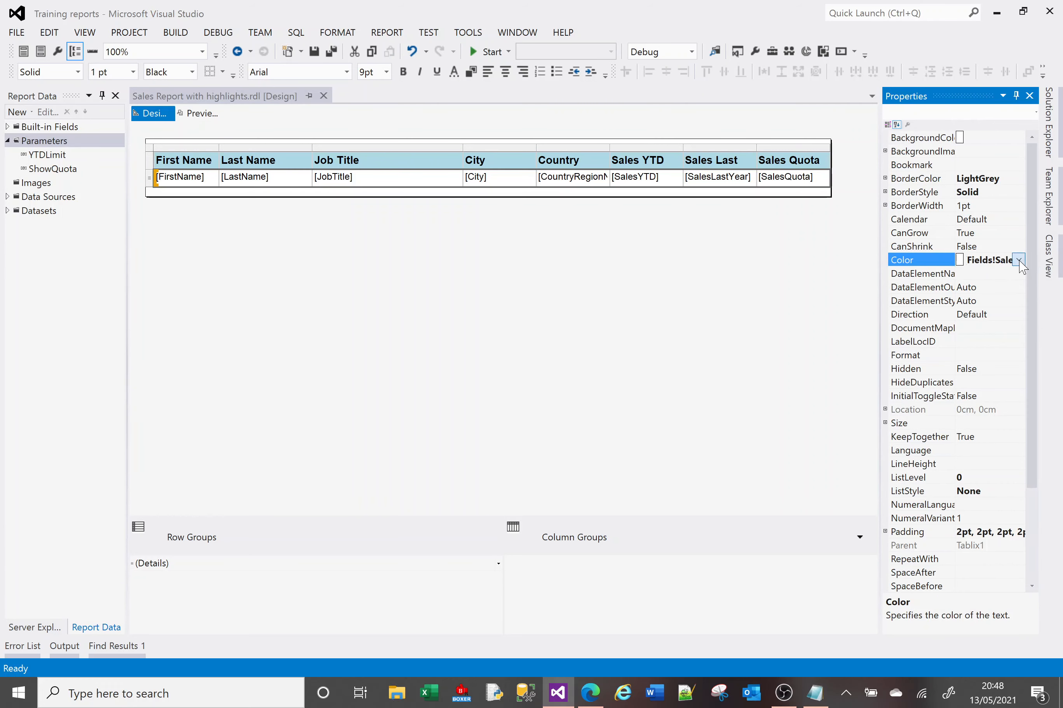
left_click(1019, 260)
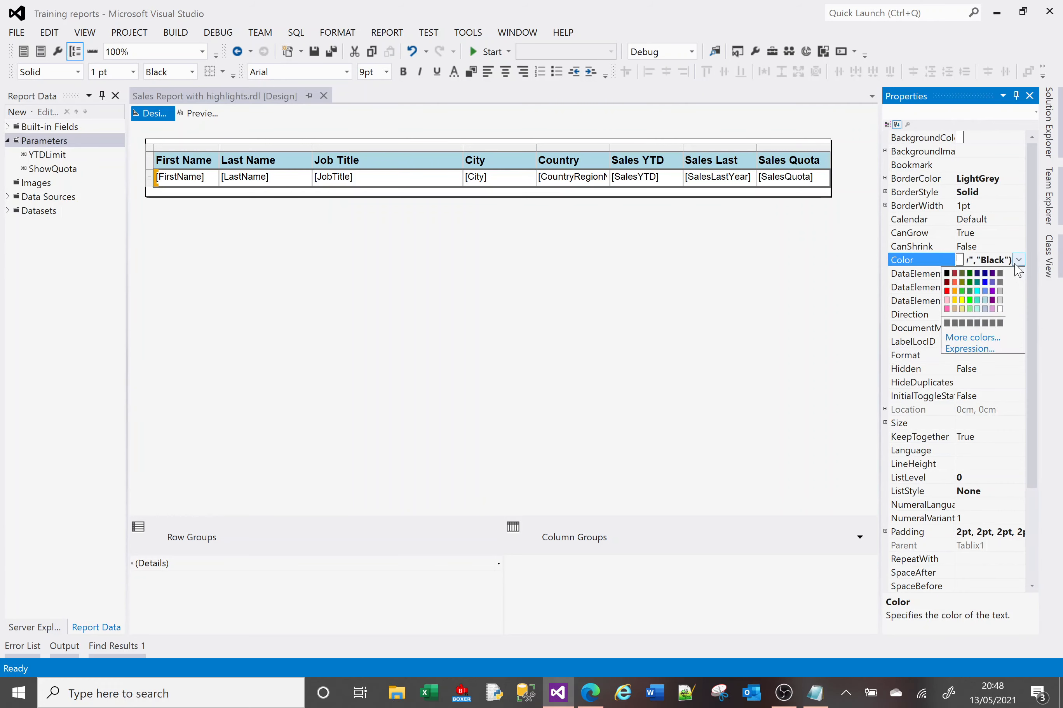
left_click(947, 274)
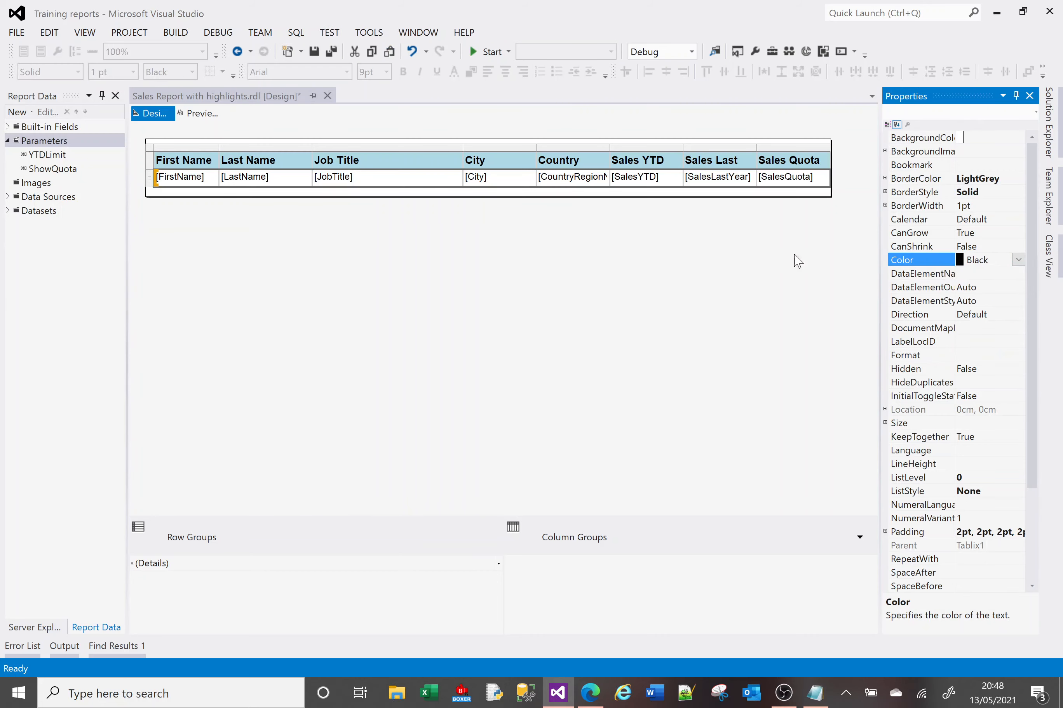
Step: Replace the SalesYTD cell's background color expression with No Color and preview the report
left_click(707, 249)
left_click(644, 177)
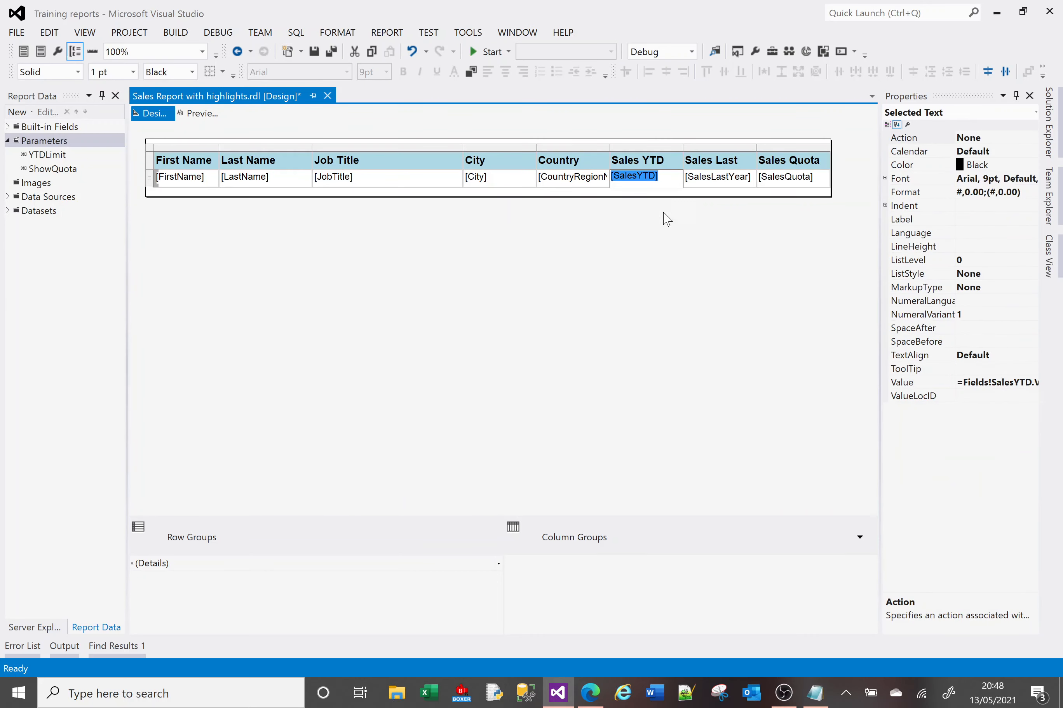
left_click(642, 284)
left_click(658, 181)
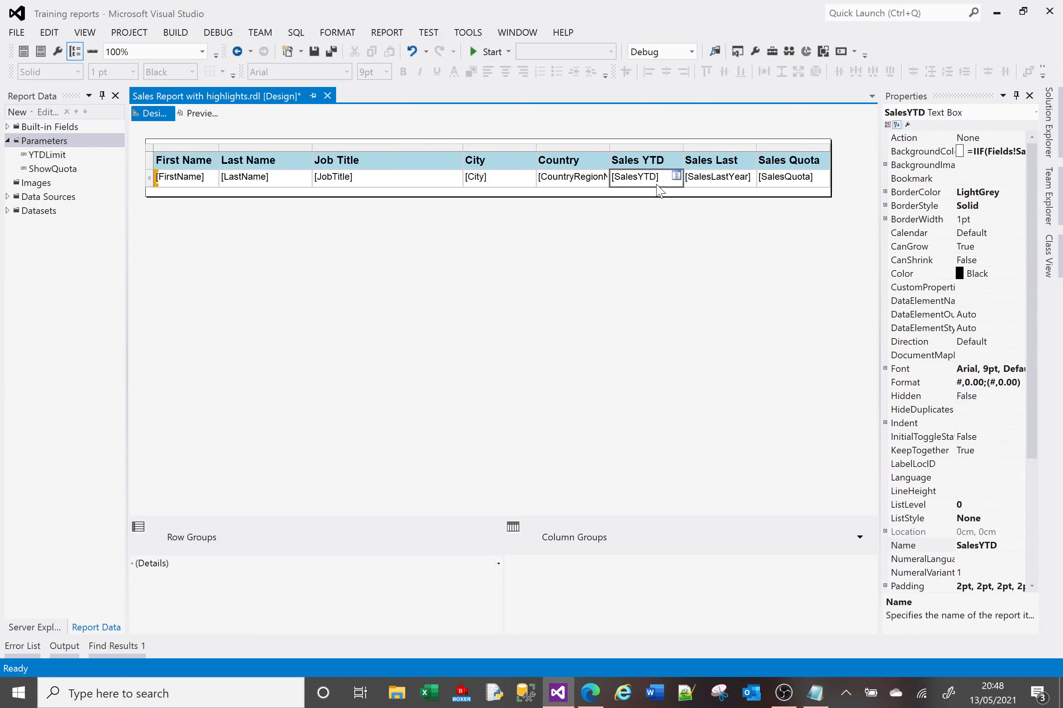
left_click(1020, 153)
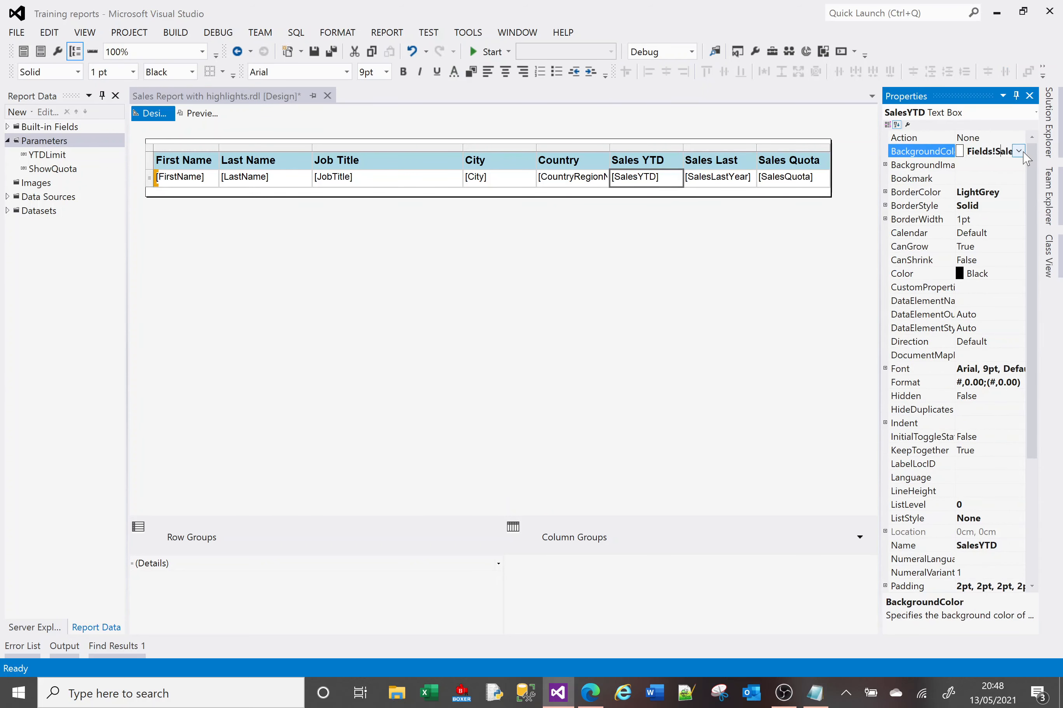
left_click(1020, 152)
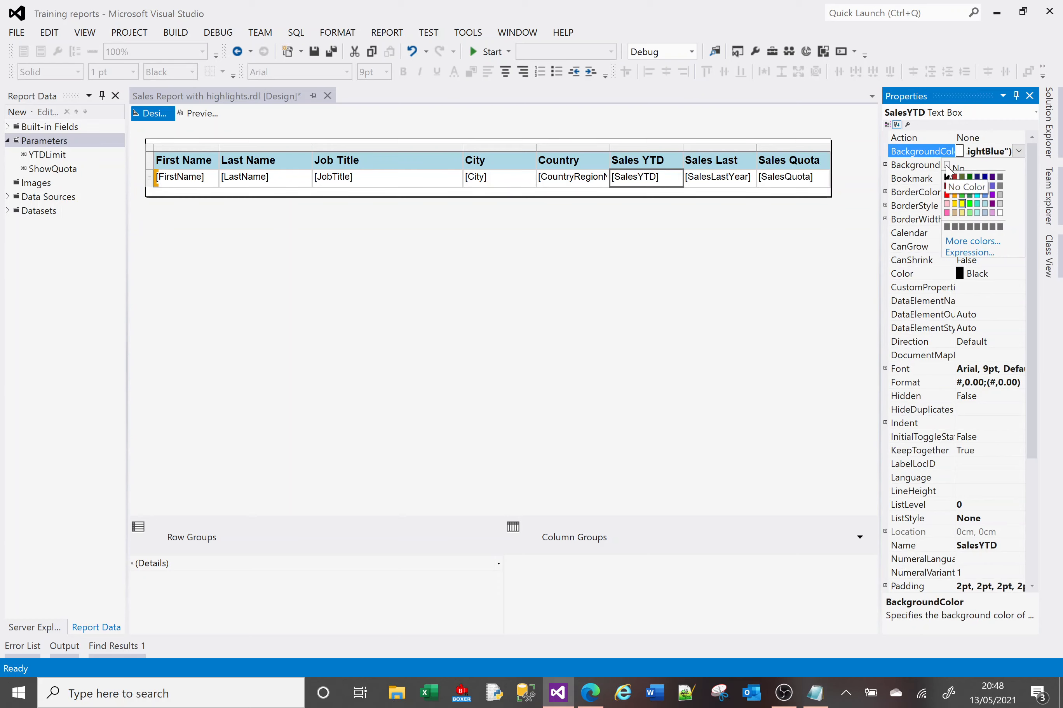
left_click(946, 170)
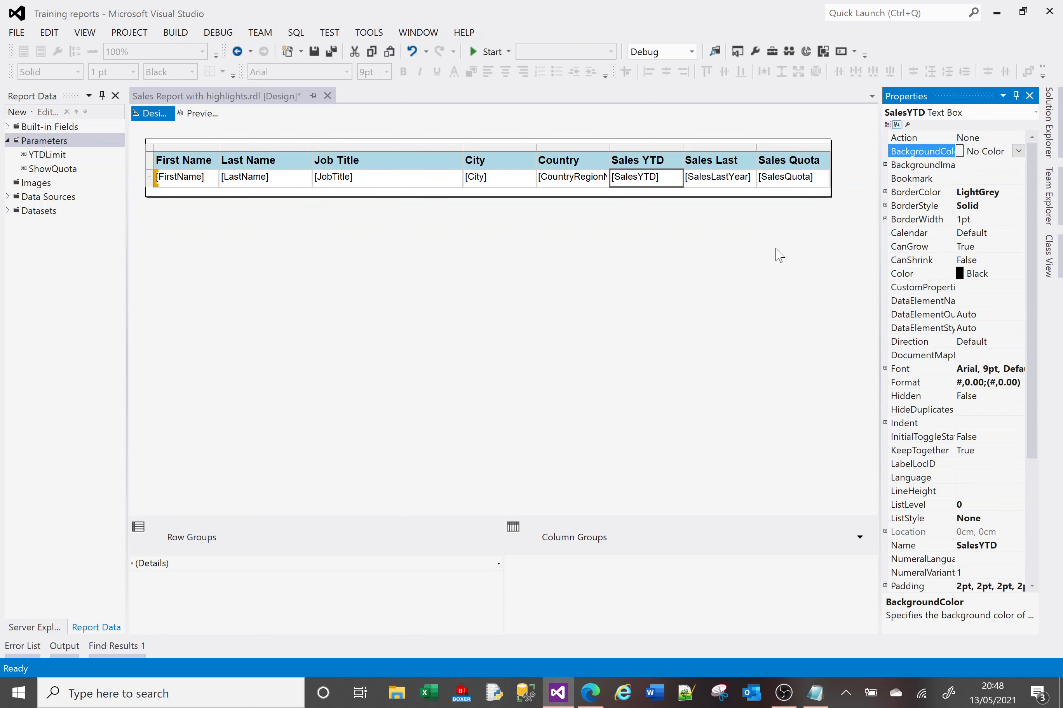
left_click(198, 115)
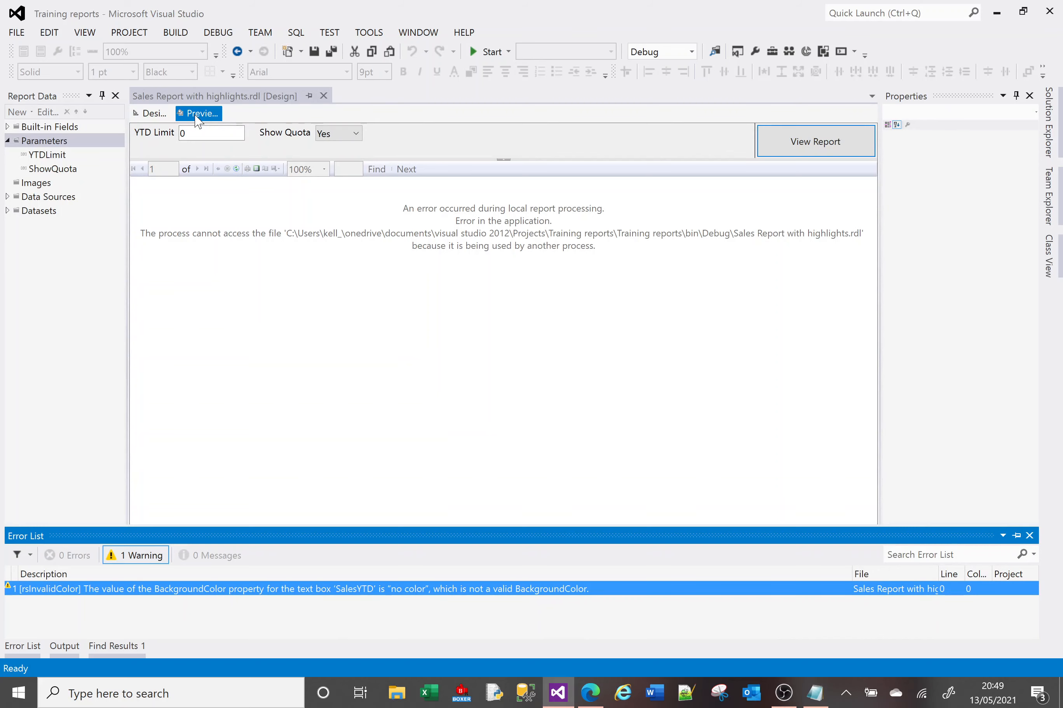
left_click(151, 113)
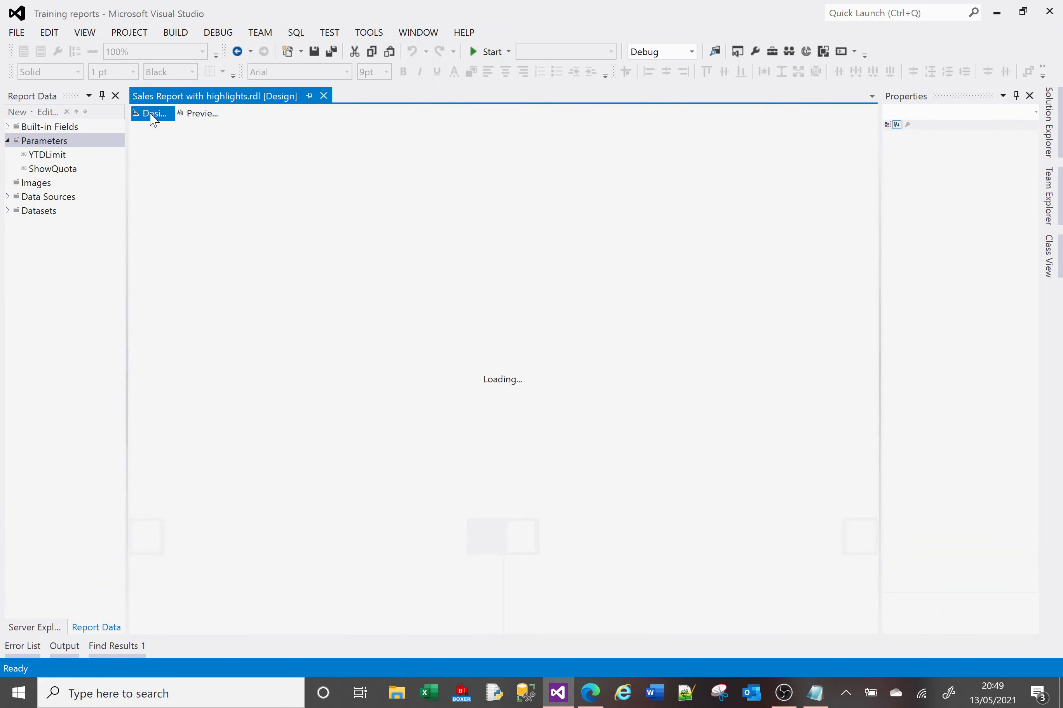
left_click(212, 114)
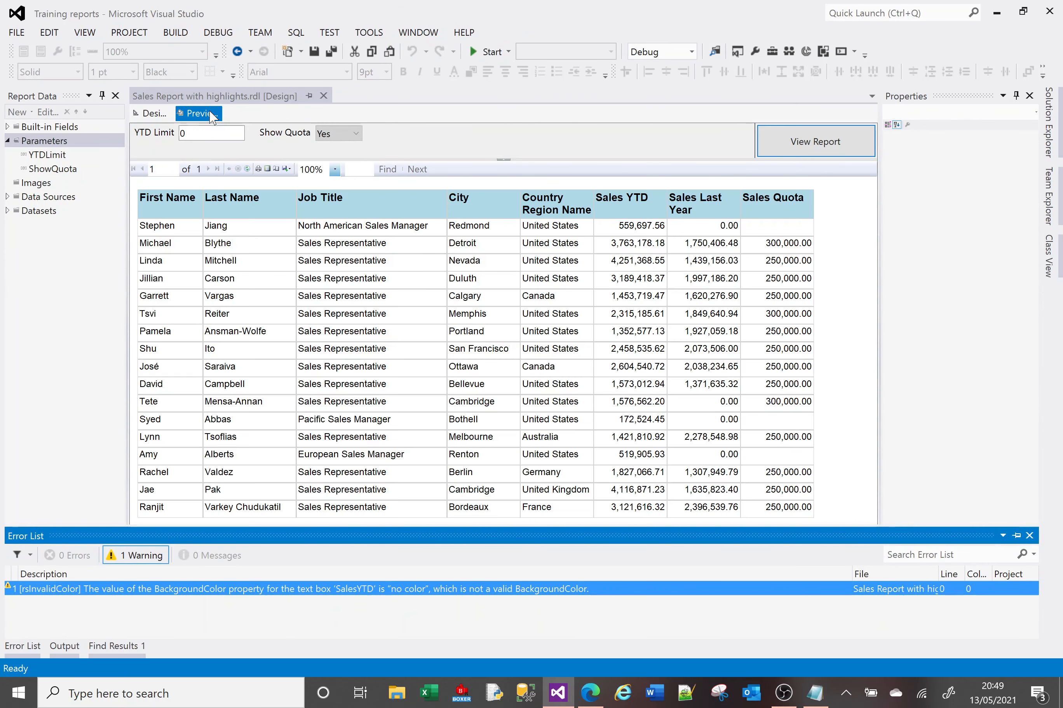
Step: Insert two empty columns one after the other to the right of the Sales Quota column
left_click(155, 114)
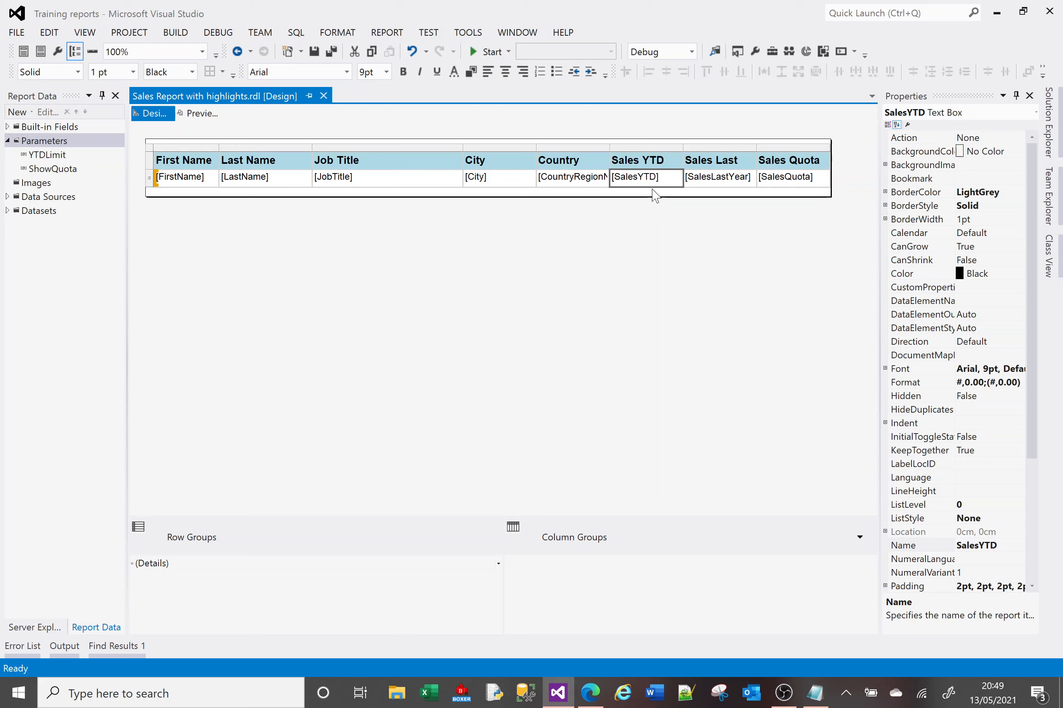
right_click(800, 152)
mouse_move(869, 154)
left_click(931, 169)
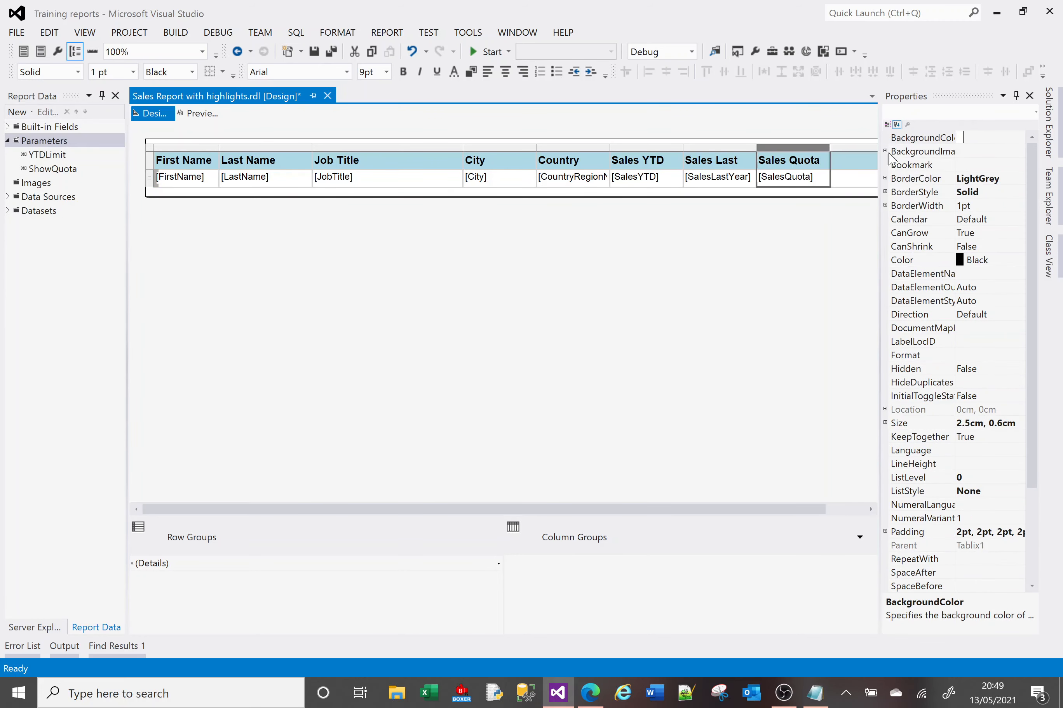
right_click(849, 152)
mouse_move(937, 158)
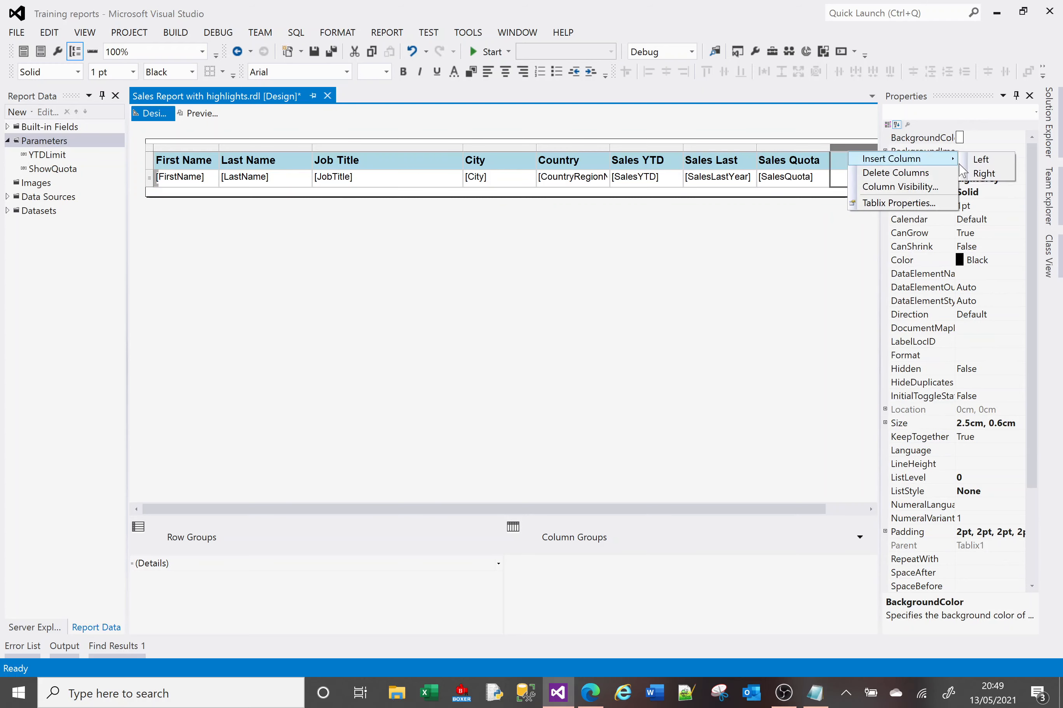
left_click(993, 178)
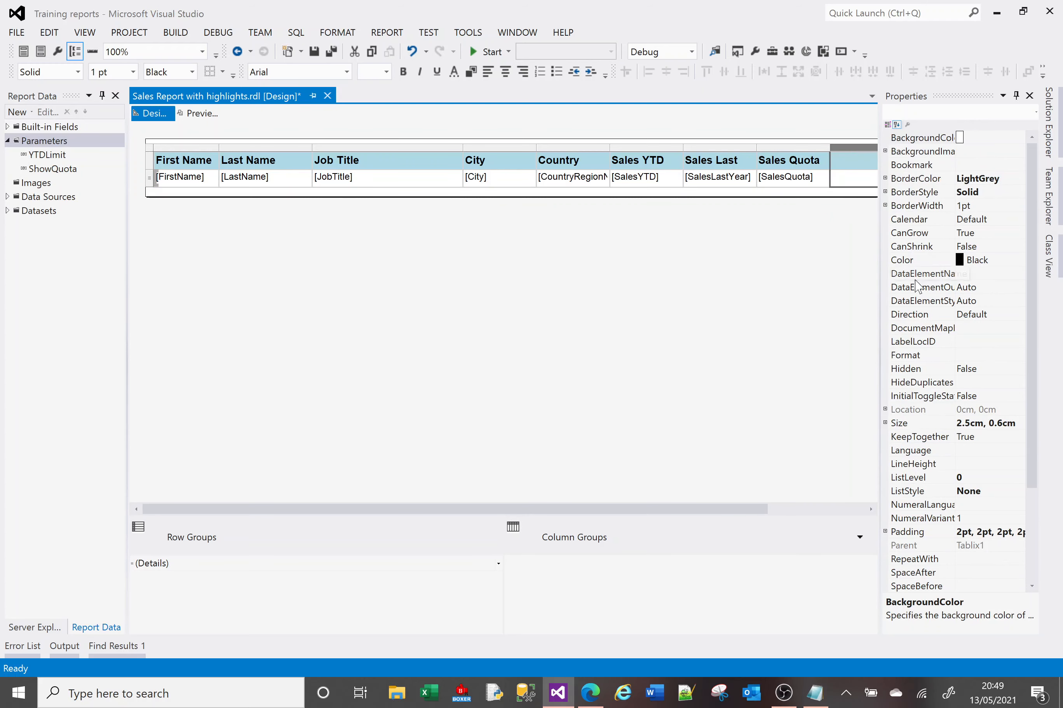
left_click(841, 509)
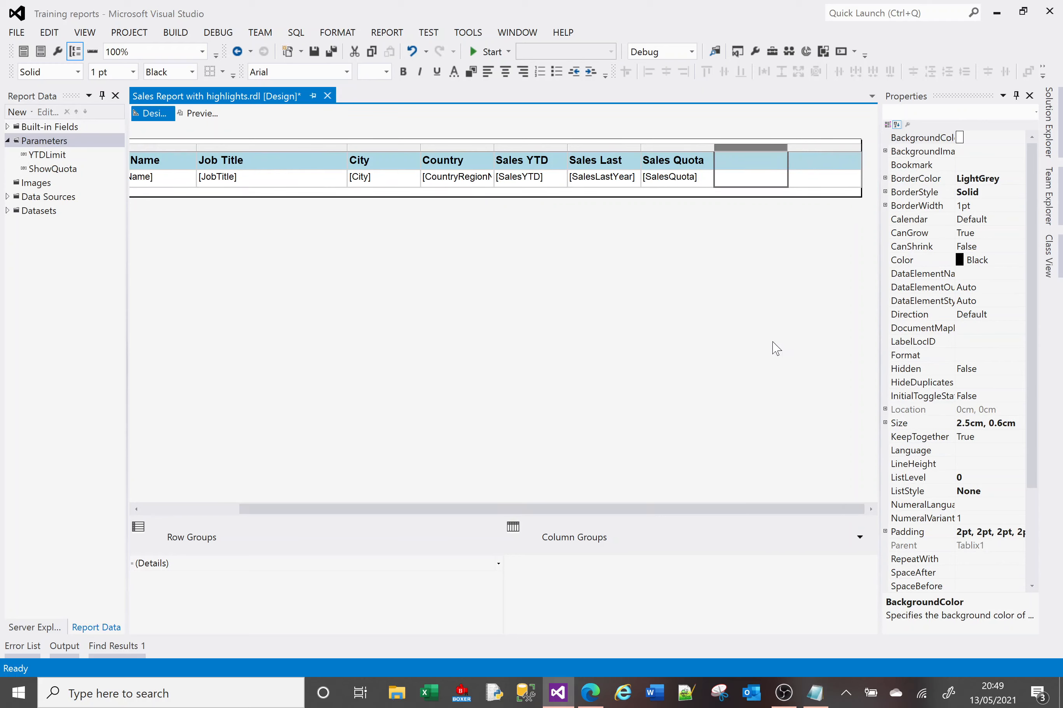
Step: Open the value expression of the empty detail cell in the first column after Sales Quota
mouse_move(781, 179)
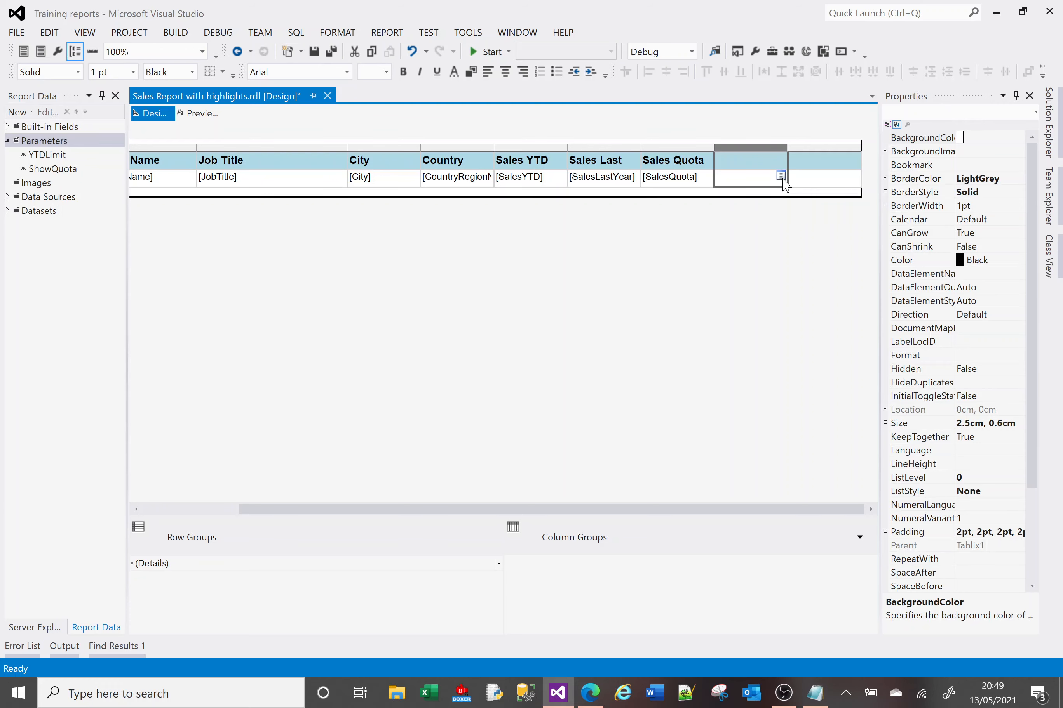
right_click(742, 189)
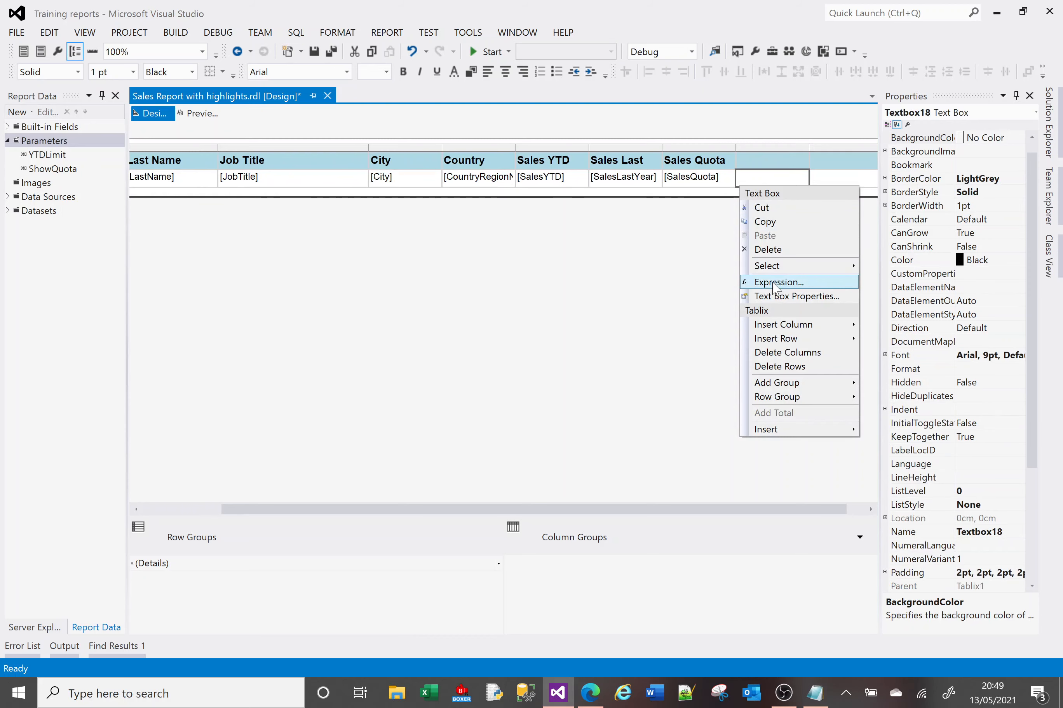
left_click(778, 282)
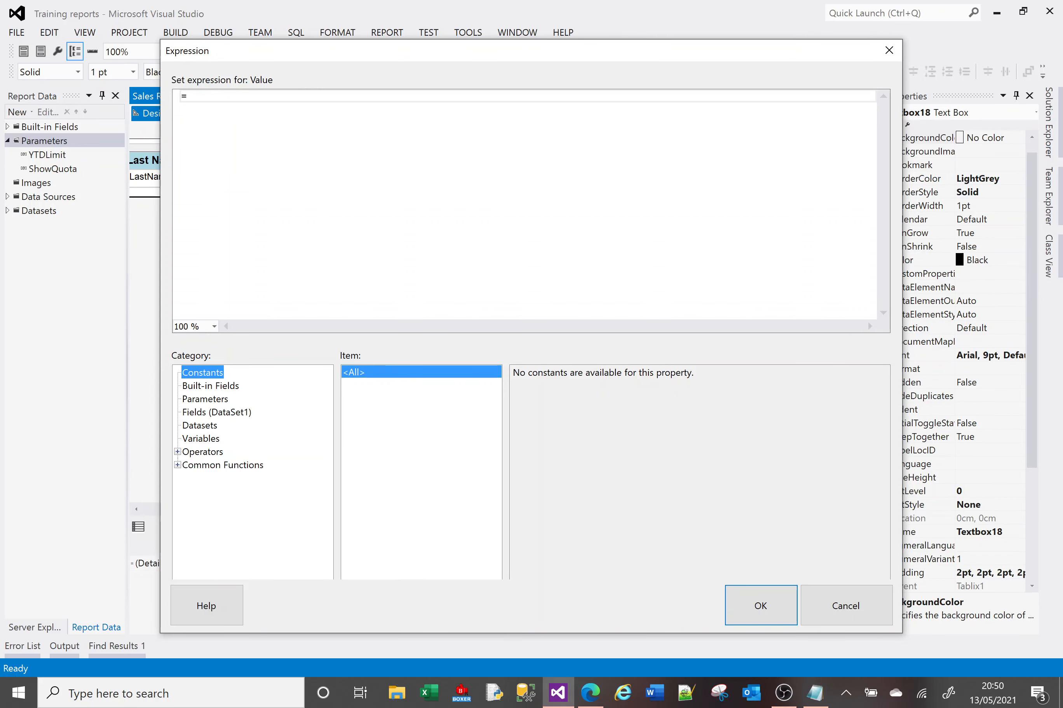
left_click(188, 95)
type("Sum(")
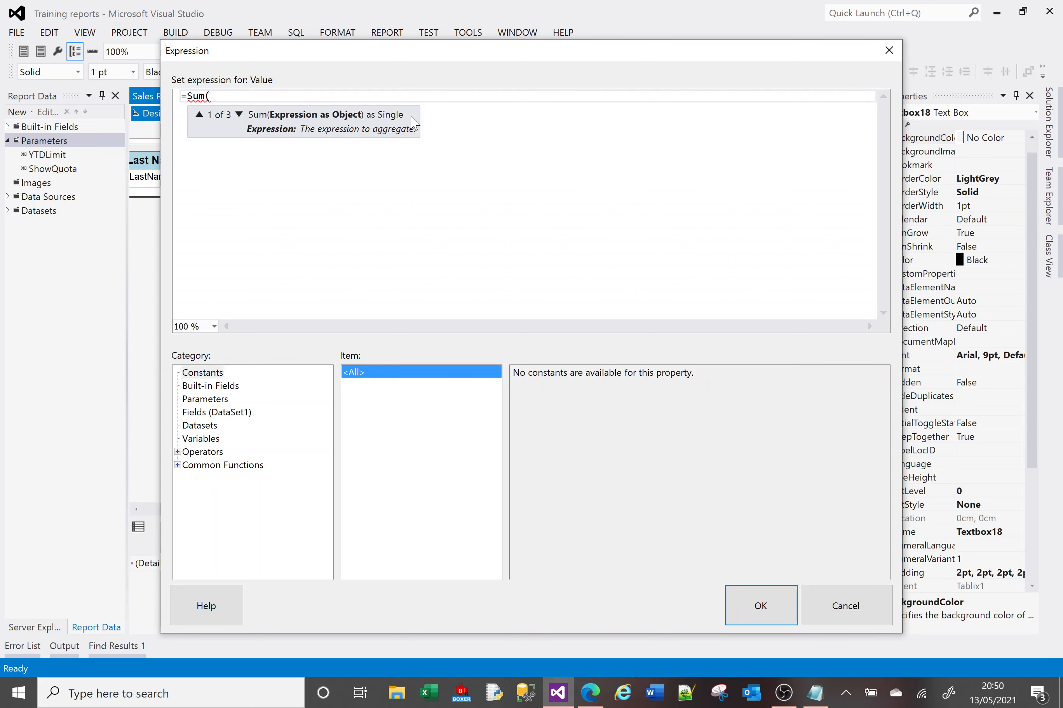
key("BackSpace")
key("BackSpace")
key("BackSpace")
key("BackSpace")
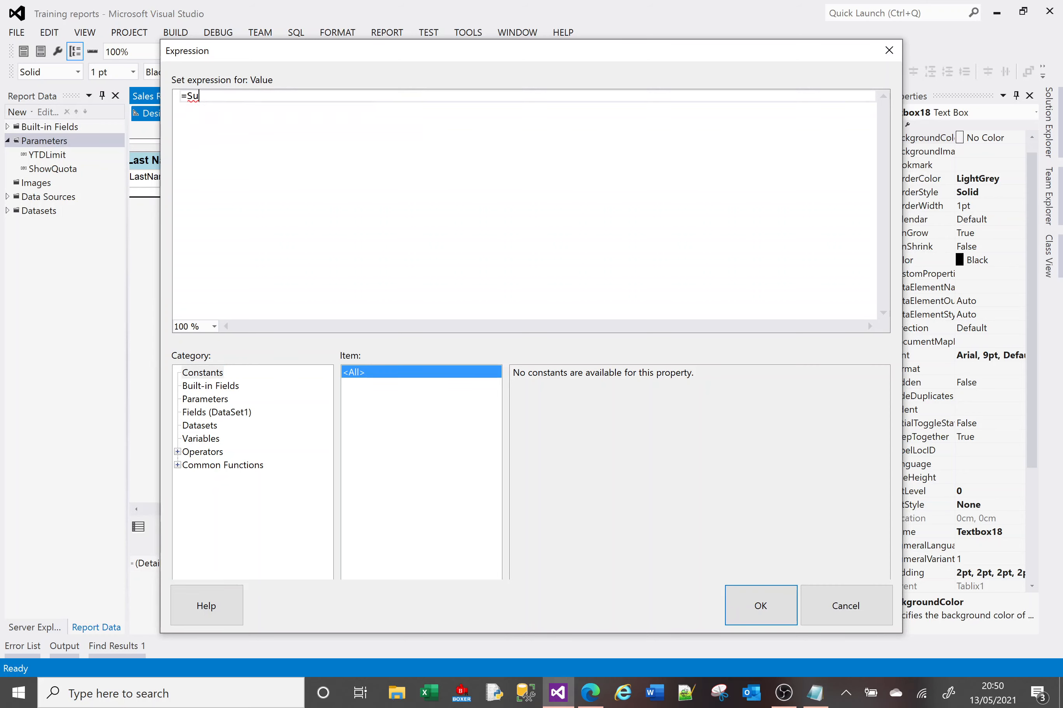
Step: Use the dataset's Sum(SalesYTD) value to set the cell's expression to =Sum(Fields!SalesYTD.Value, "DataSet1") and apply it
left_click(199, 427)
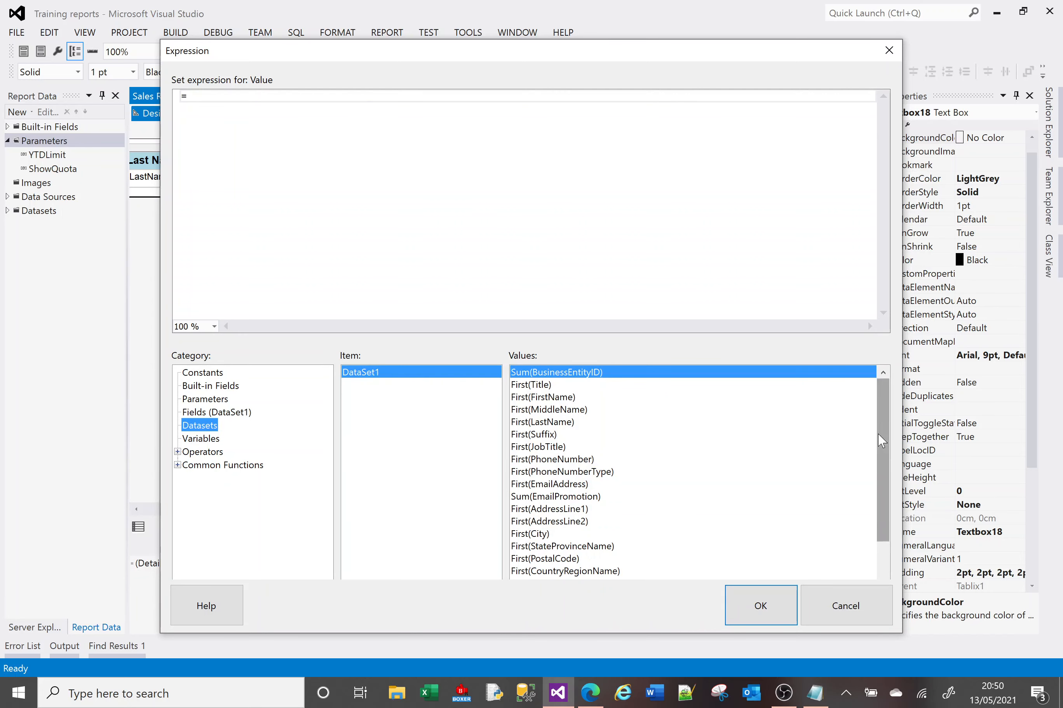
left_click(214, 414)
left_click(198, 427)
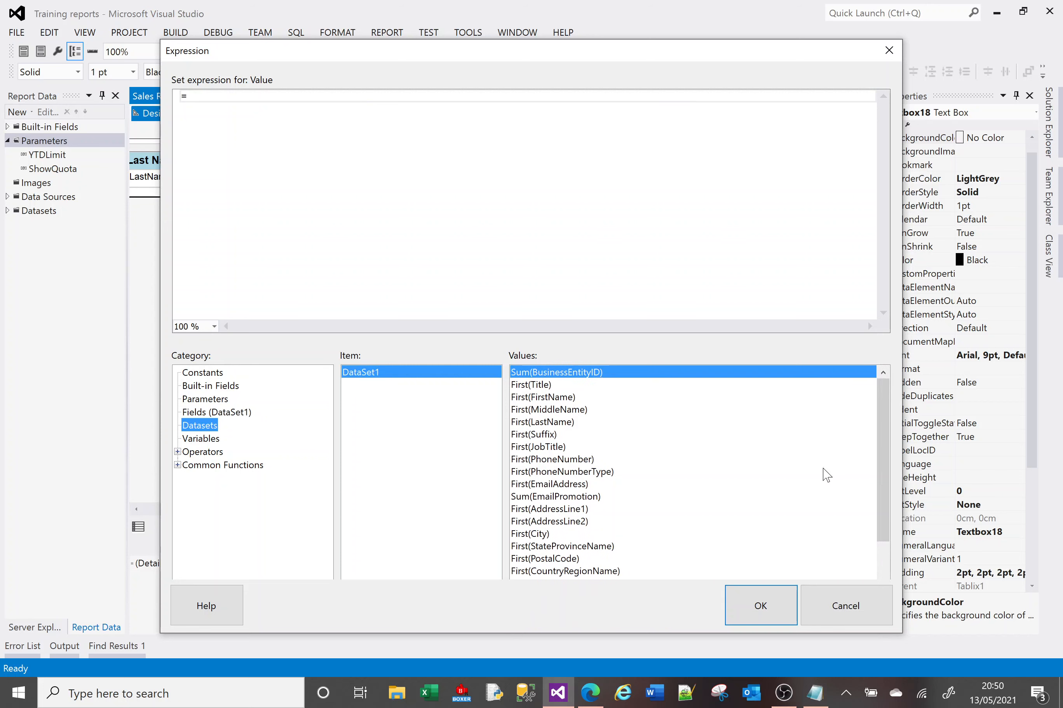
left_click_drag(884, 486, 889, 534)
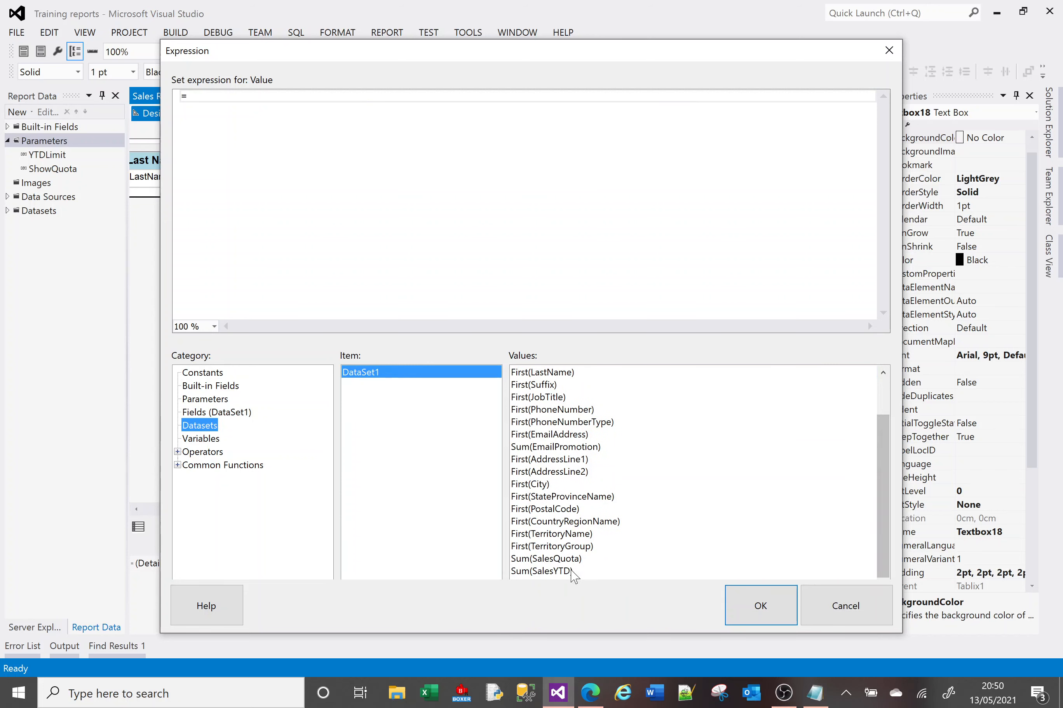
double_click(549, 572)
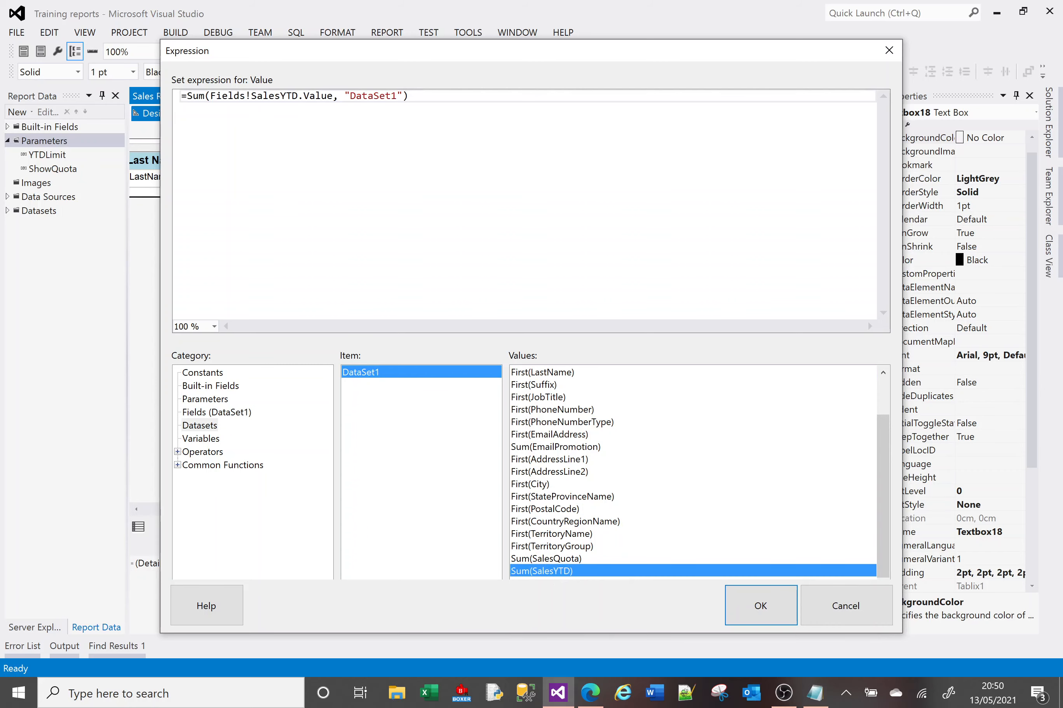
left_click(755, 606)
Step: Set the last column's empty detail cell to the aggregate expression =CountRows("DataSet1")
left_click(826, 186)
right_click(825, 187)
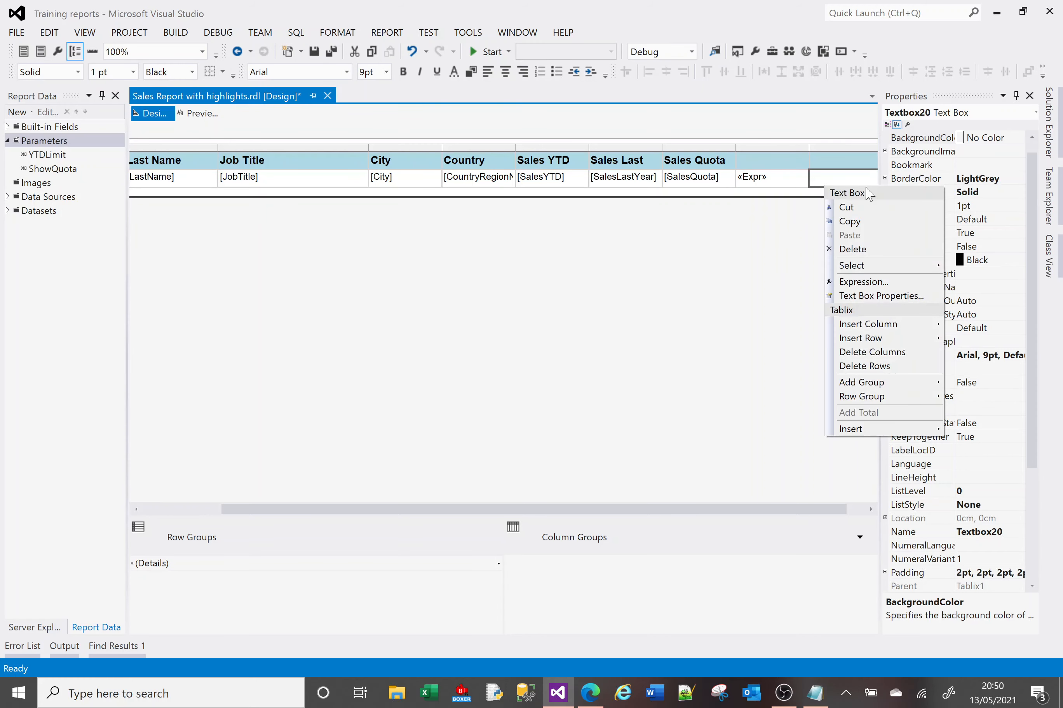
left_click(865, 281)
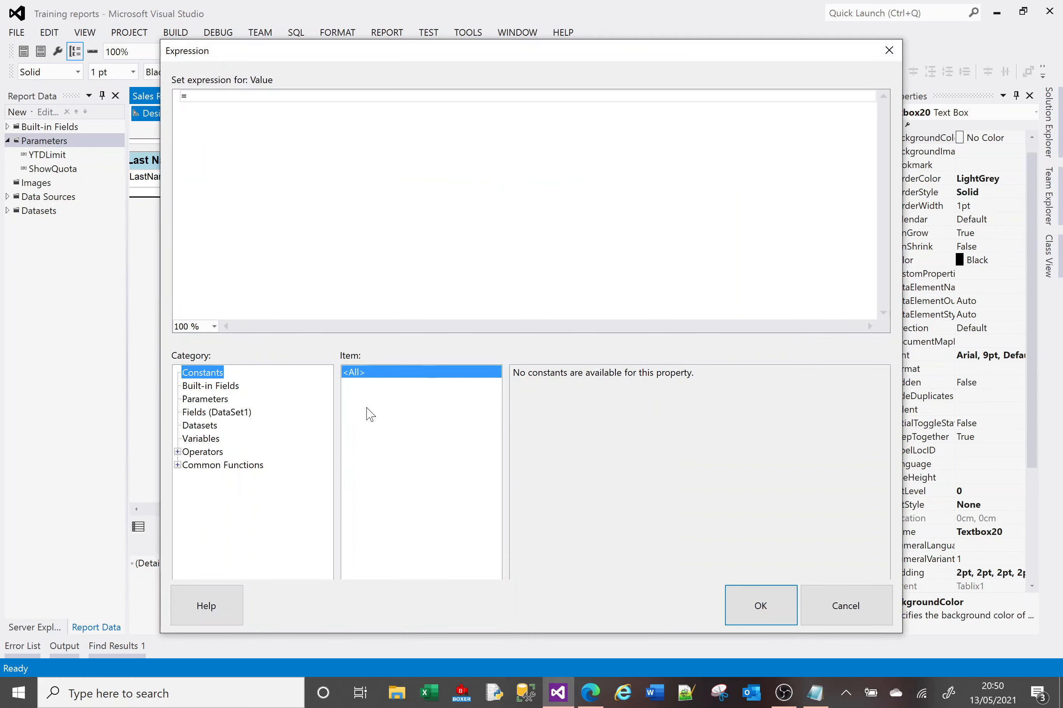
left_click(178, 465)
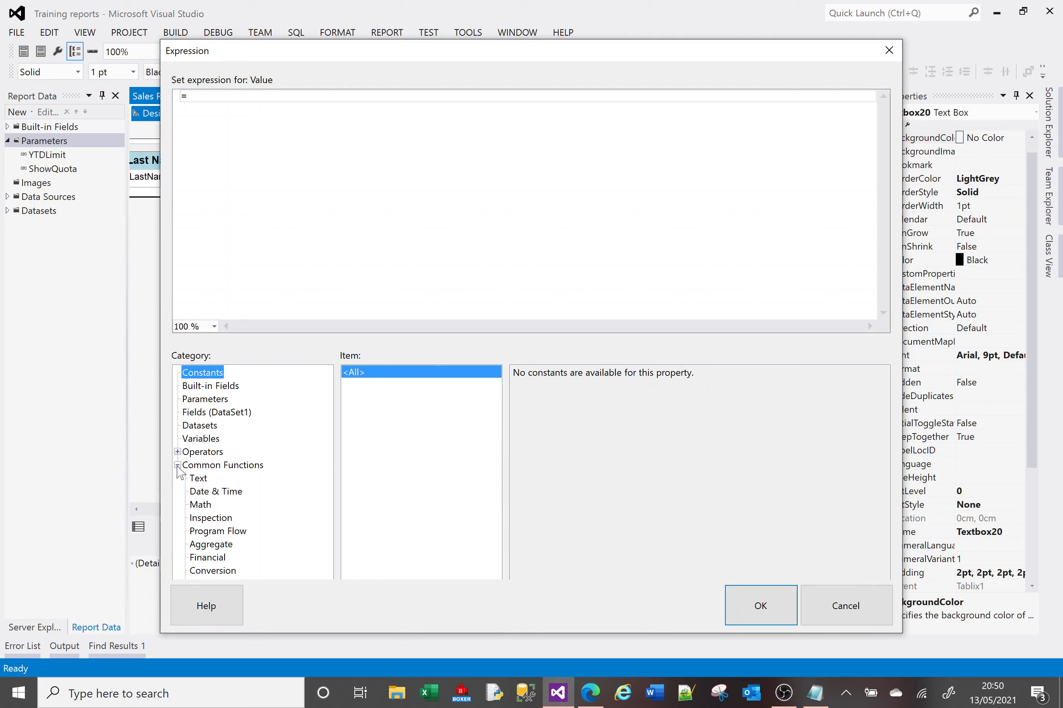
left_click(208, 544)
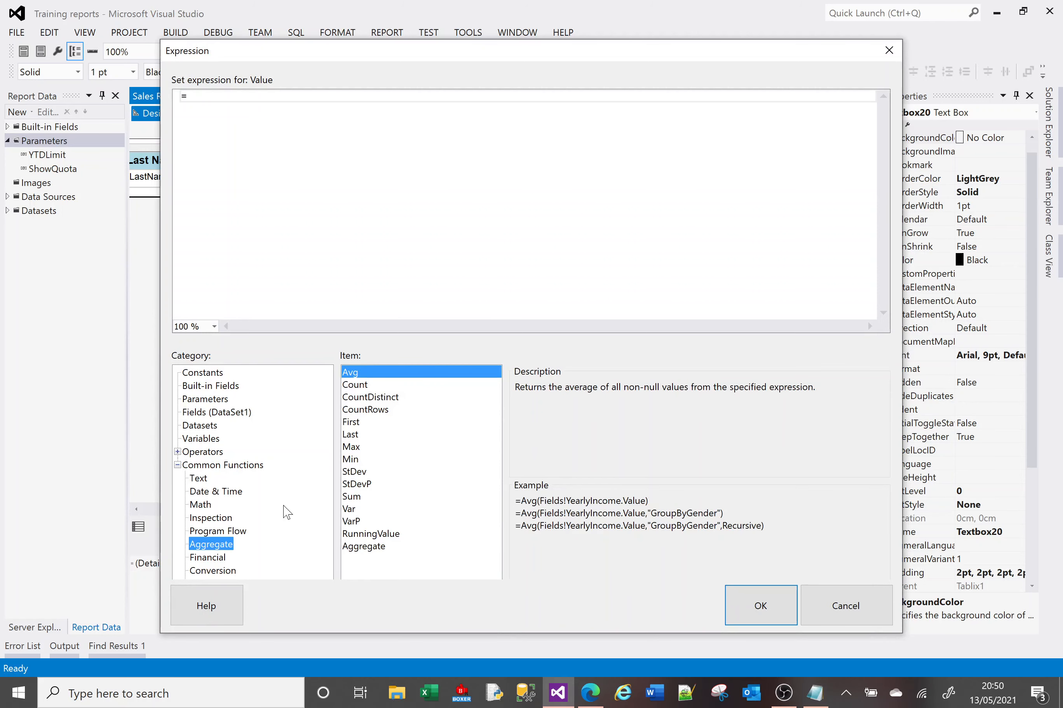
double_click(366, 409)
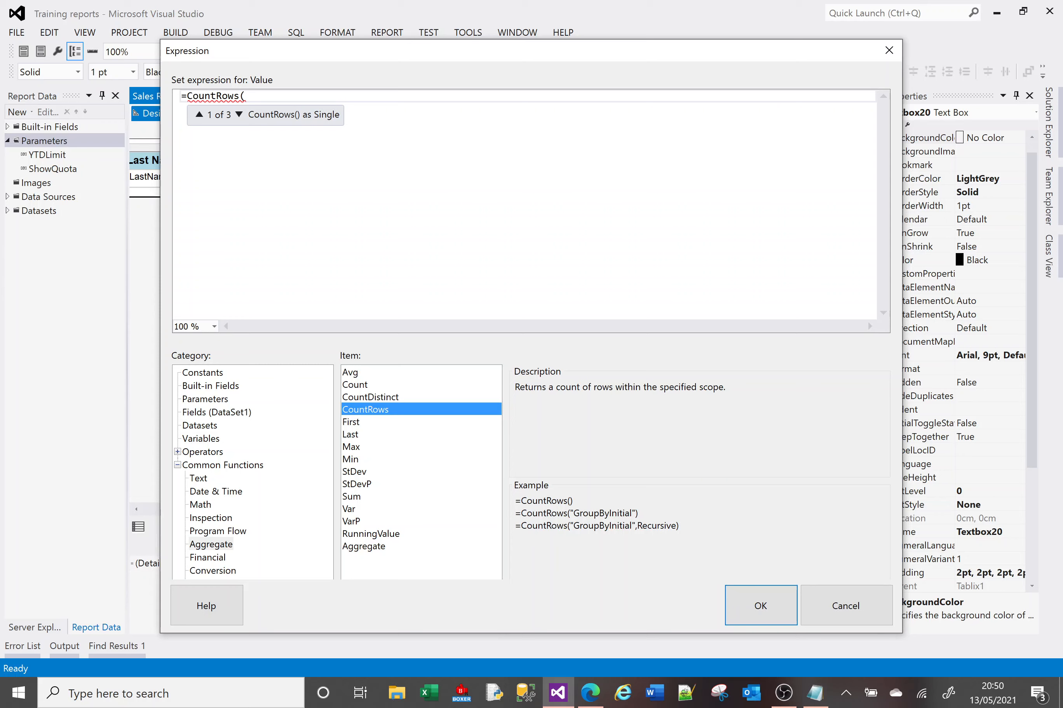
type("\"Data")
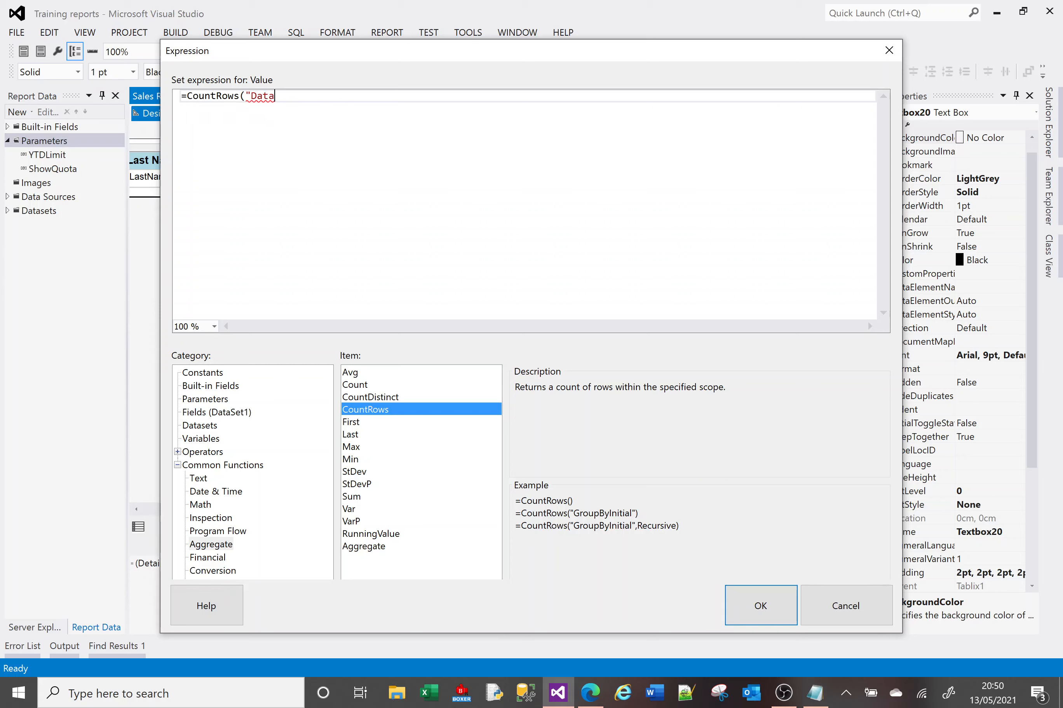
type("Set1\")")
left_click(764, 614)
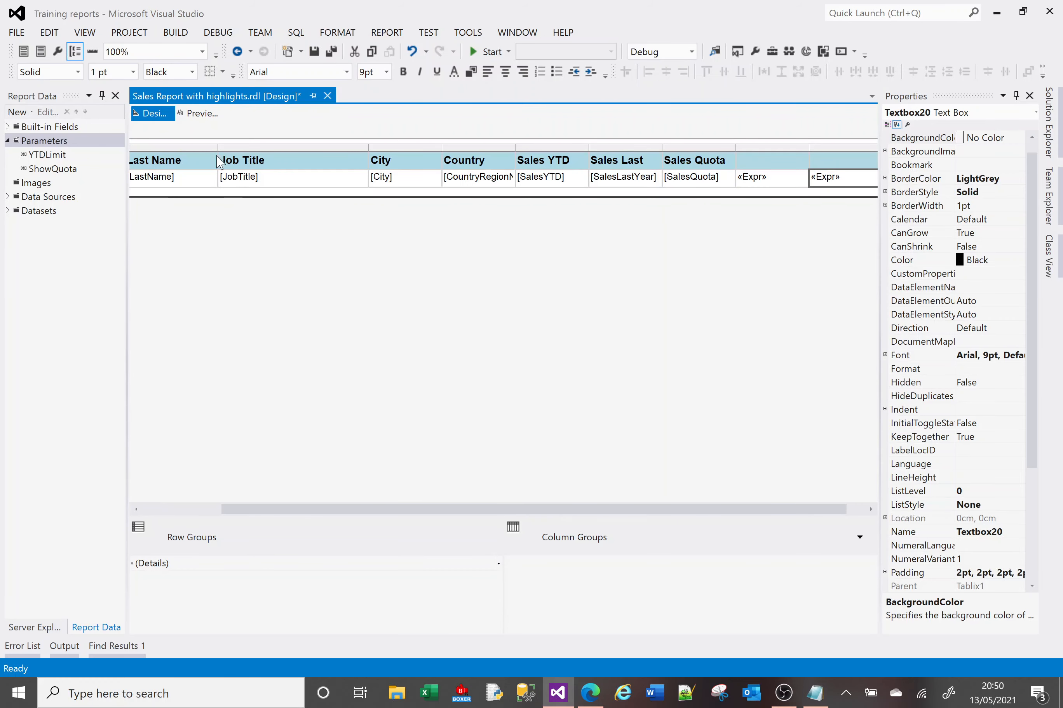
Step: Preview the report and examine the values in the two new columns after Sales Quota
left_click(199, 114)
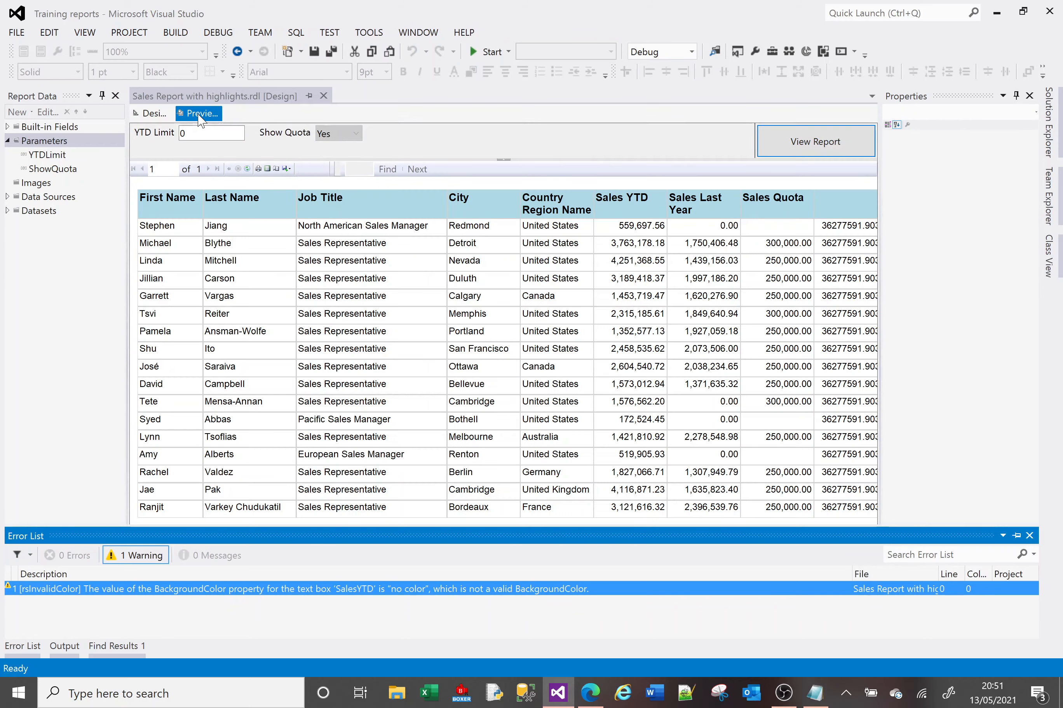
left_click(596, 312)
left_click(812, 629)
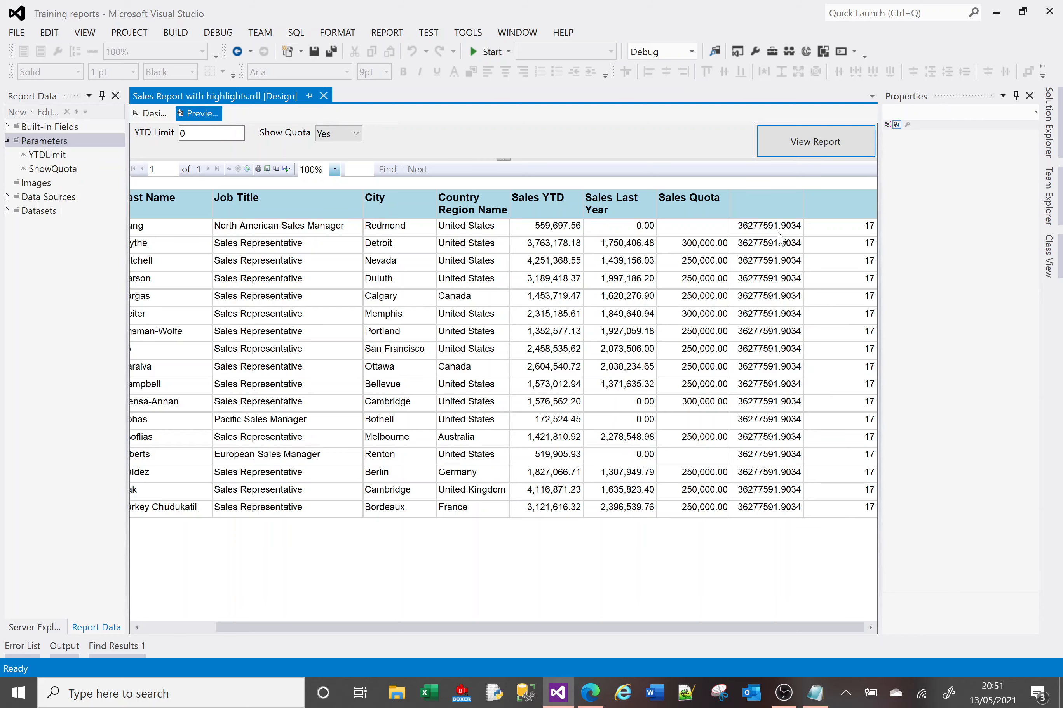
Step: In the report design, replace the SalesYTD cell's background color with an expression starting =IIF( and list the DataSet1 fields
left_click(139, 114)
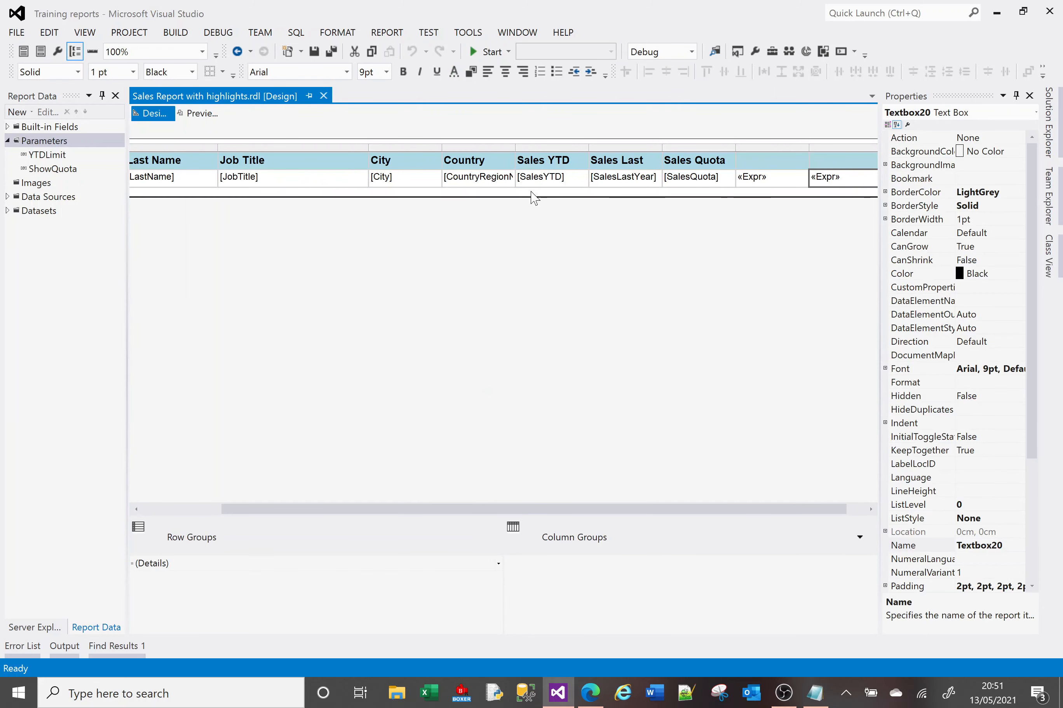
left_click(540, 183)
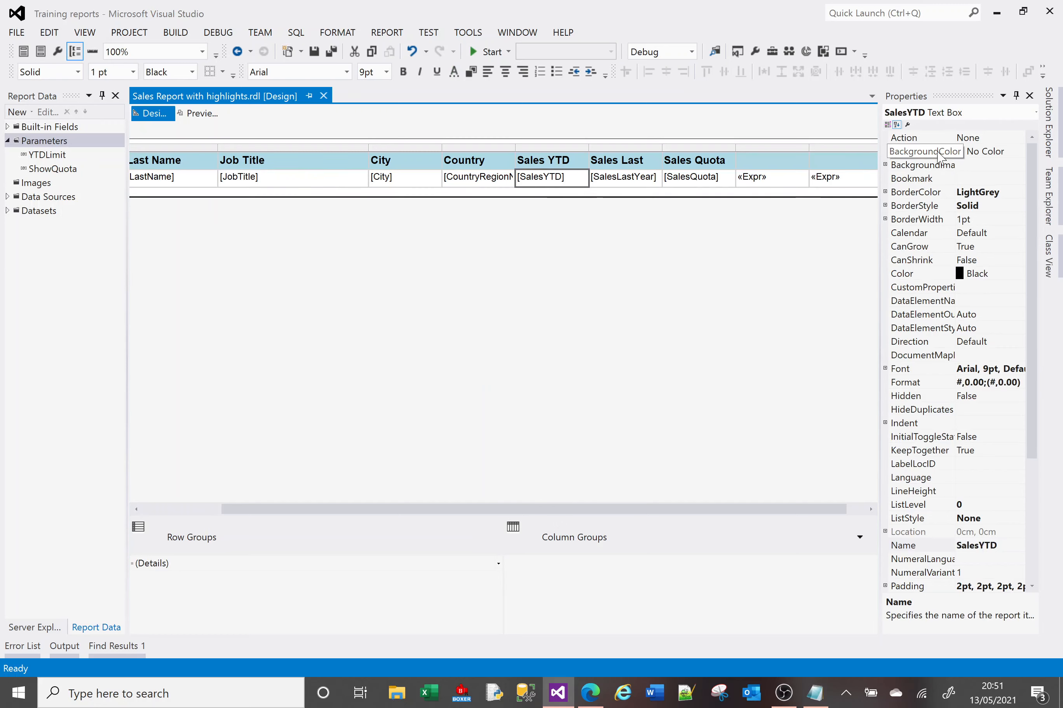
left_click(1018, 151)
left_click(1018, 152)
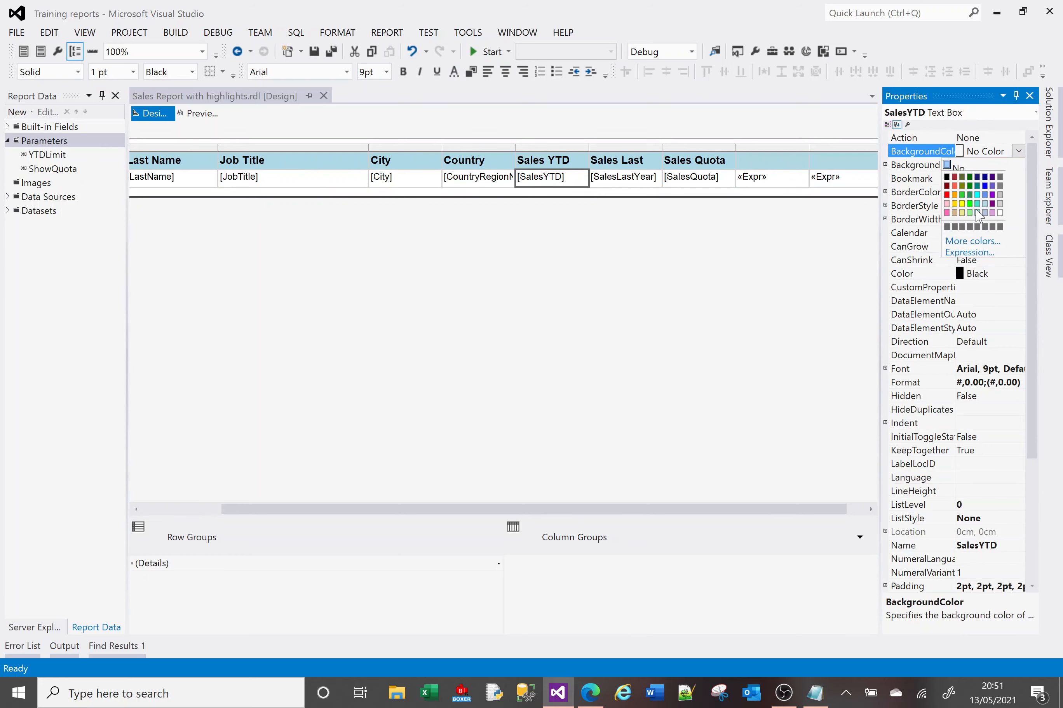
left_click(969, 253)
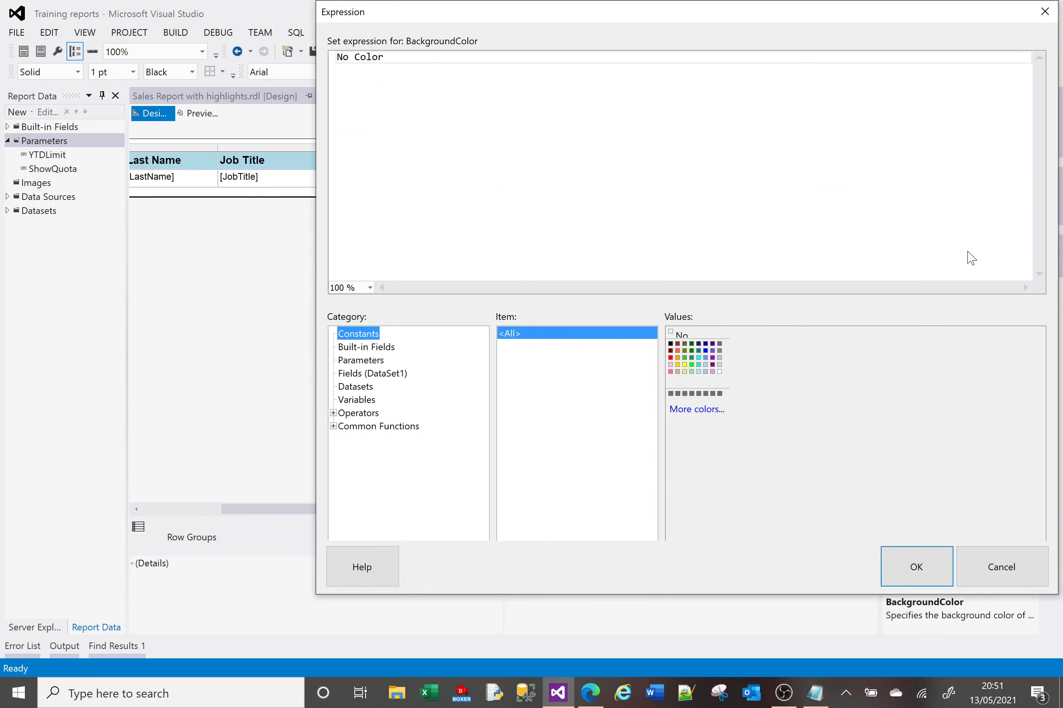
left_click(385, 57)
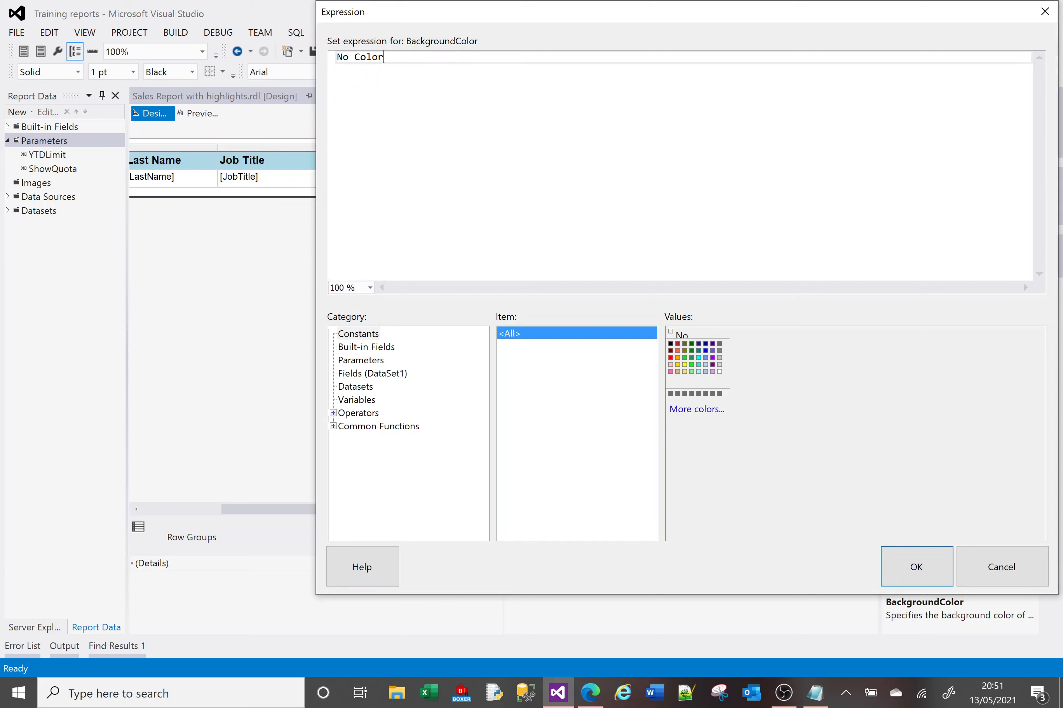
key("ctrl+a")
key("BackSpace")
type("=IIF(")
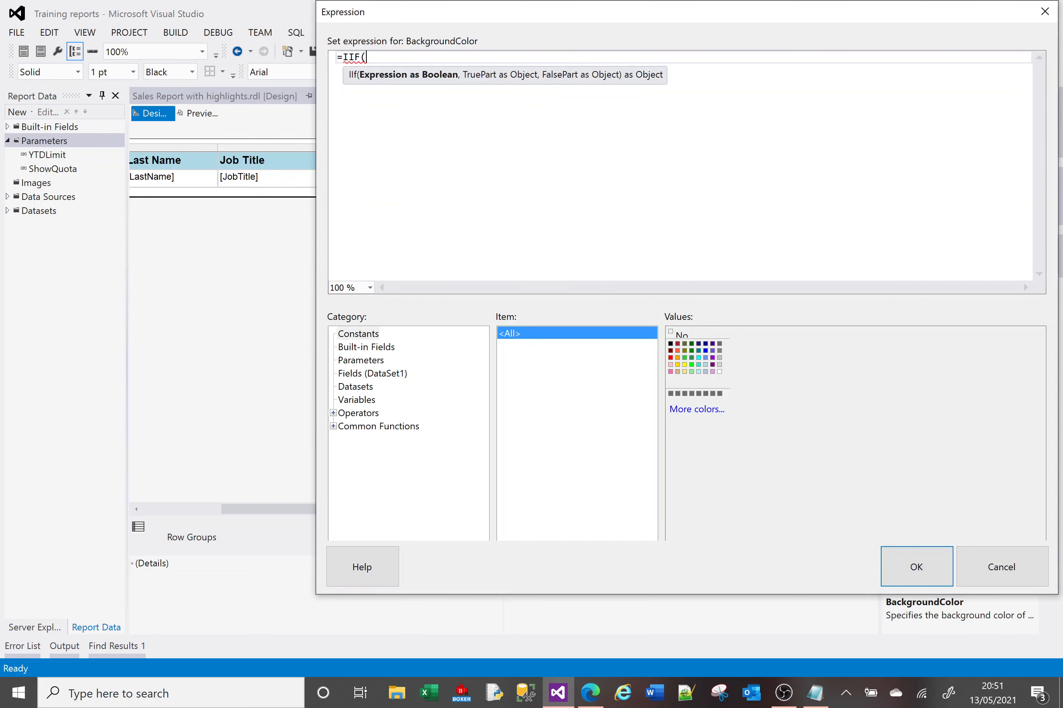
left_click(371, 374)
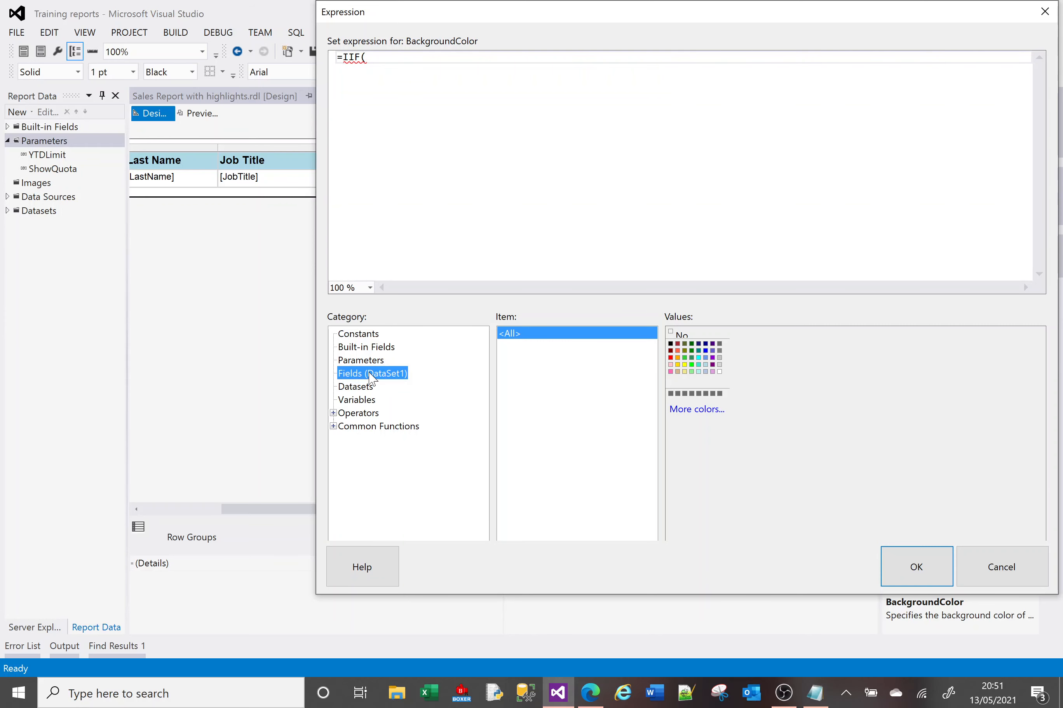
scroll(1042, 530, "down", 2)
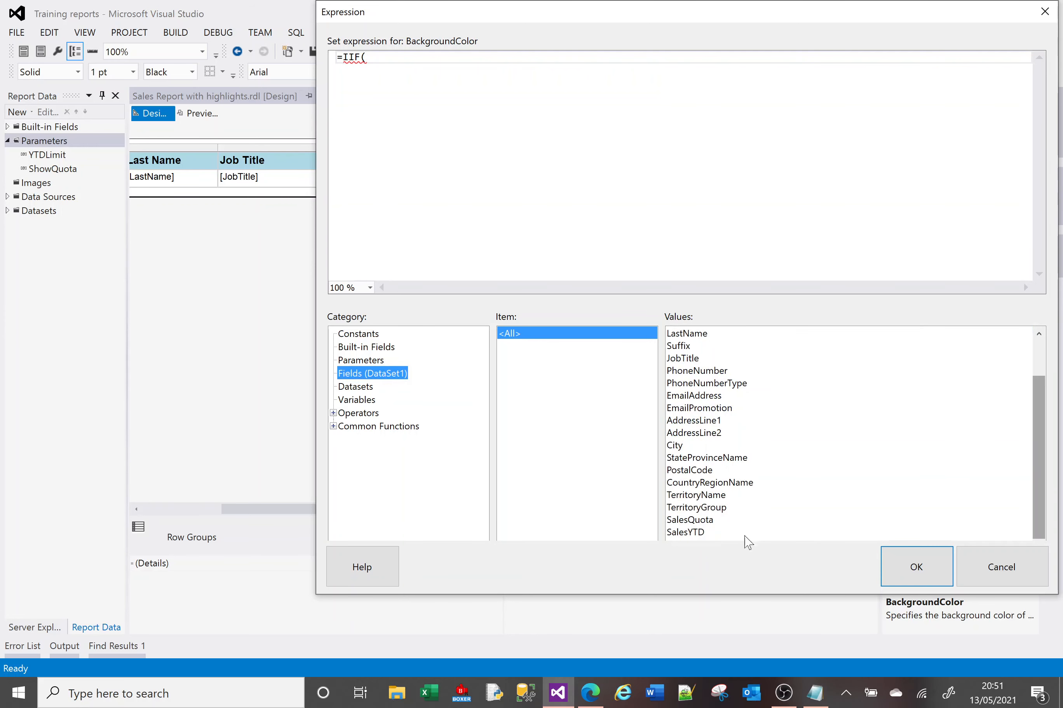
left_click(366, 57)
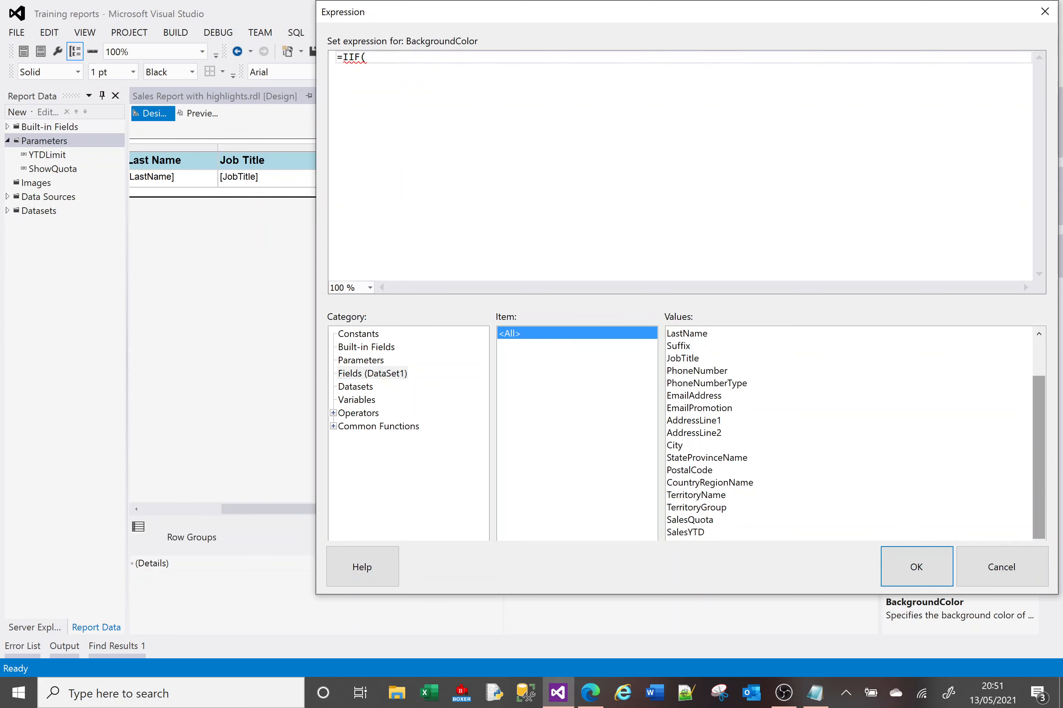
type("Fields!")
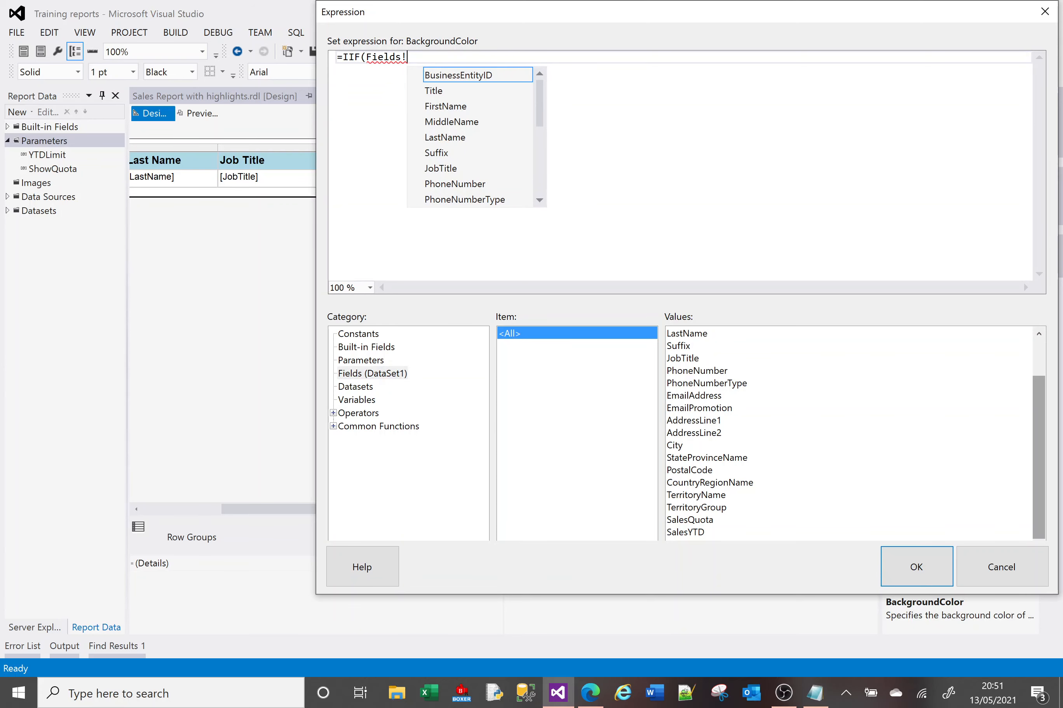
left_click_drag(541, 119, 541, 201)
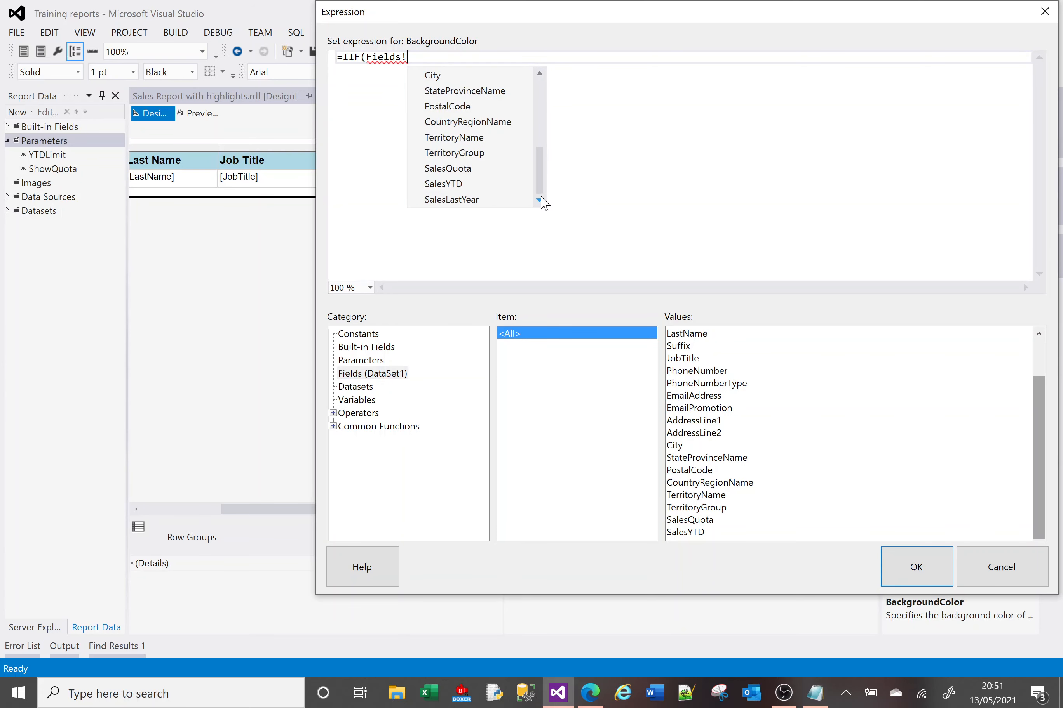
double_click(442, 184)
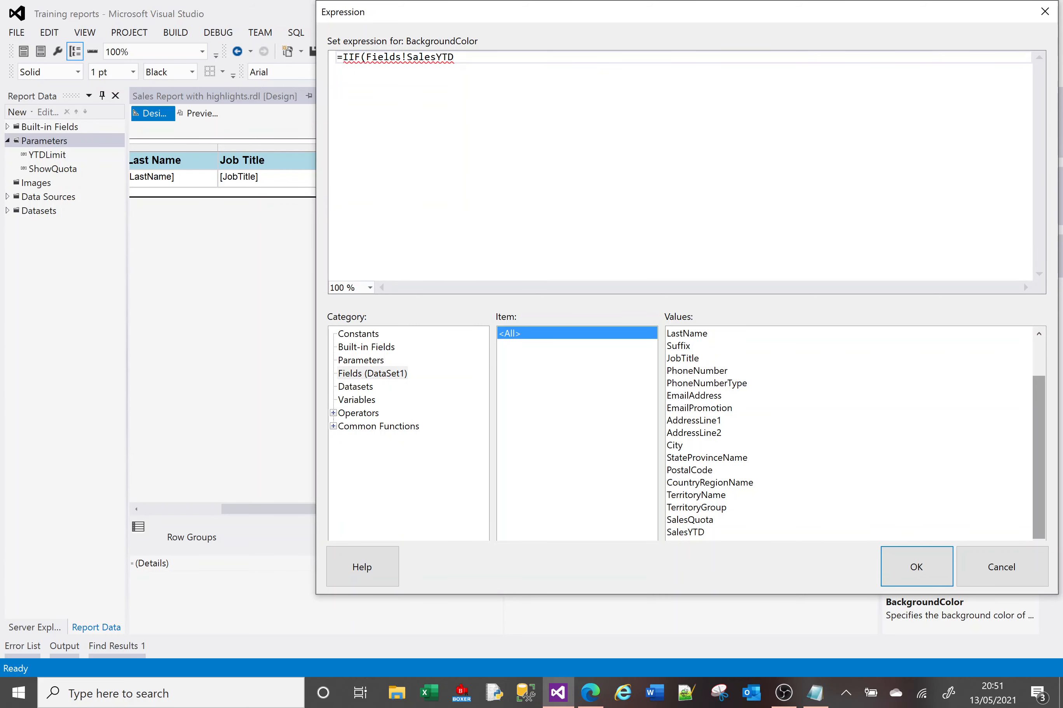
type(".Value")
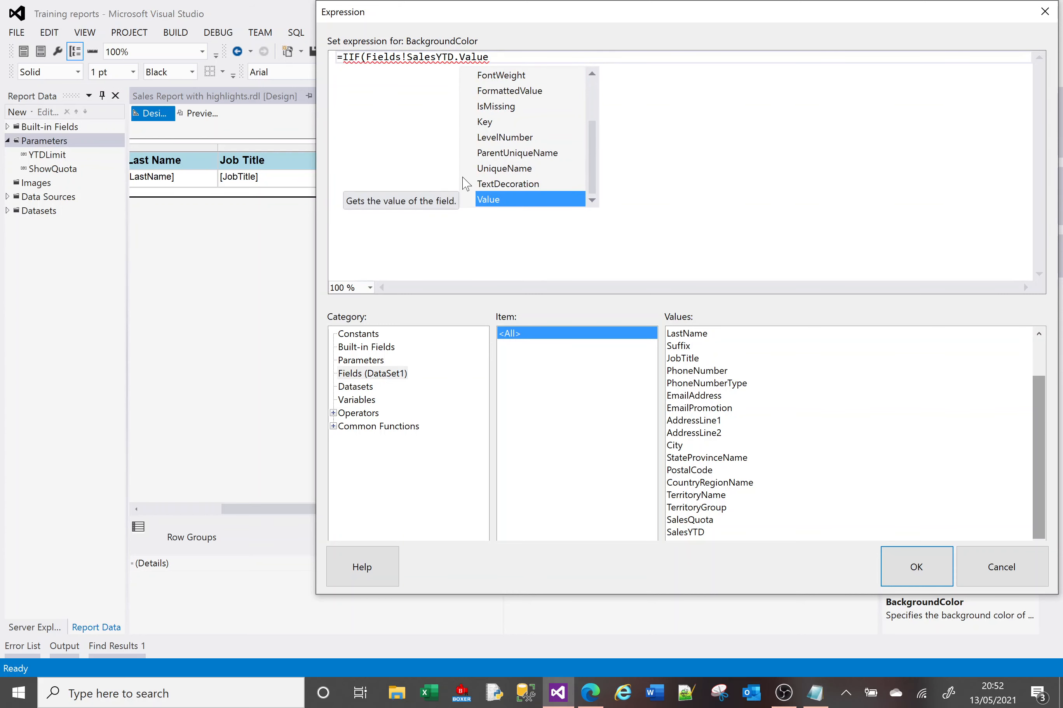
left_click_drag(489, 57, 365, 56)
key("Delete")
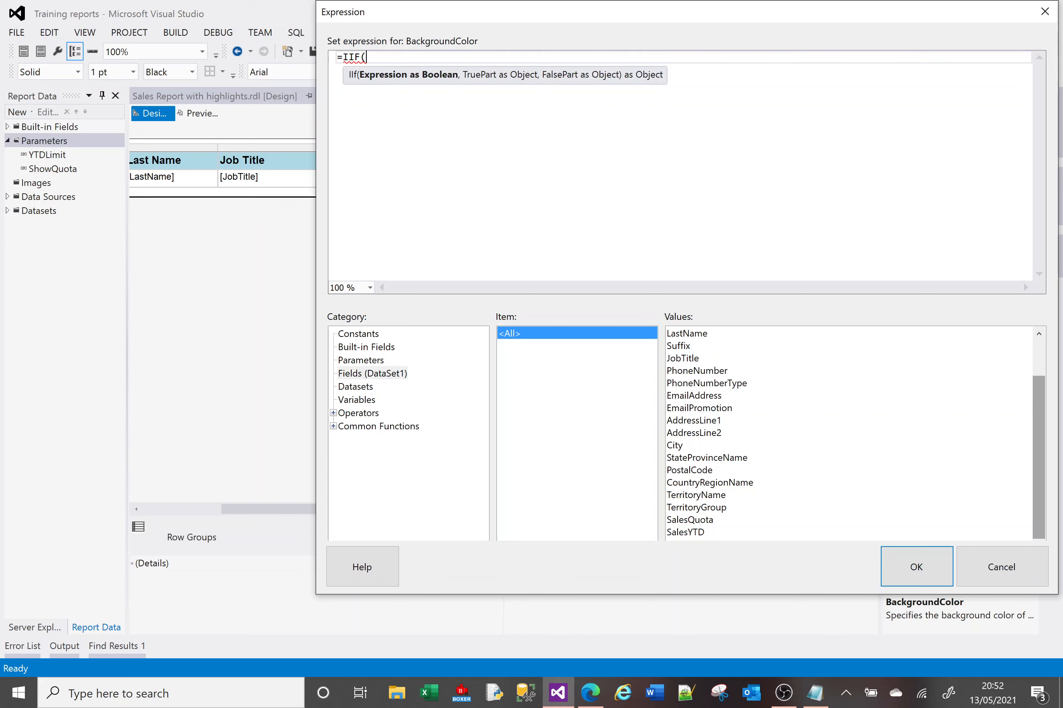
Step: Extend the IIF condition with Fields!SalesYTD.Value>(Sum(Fields!SalesYTD.Value, "Dataset1")
double_click(694, 533)
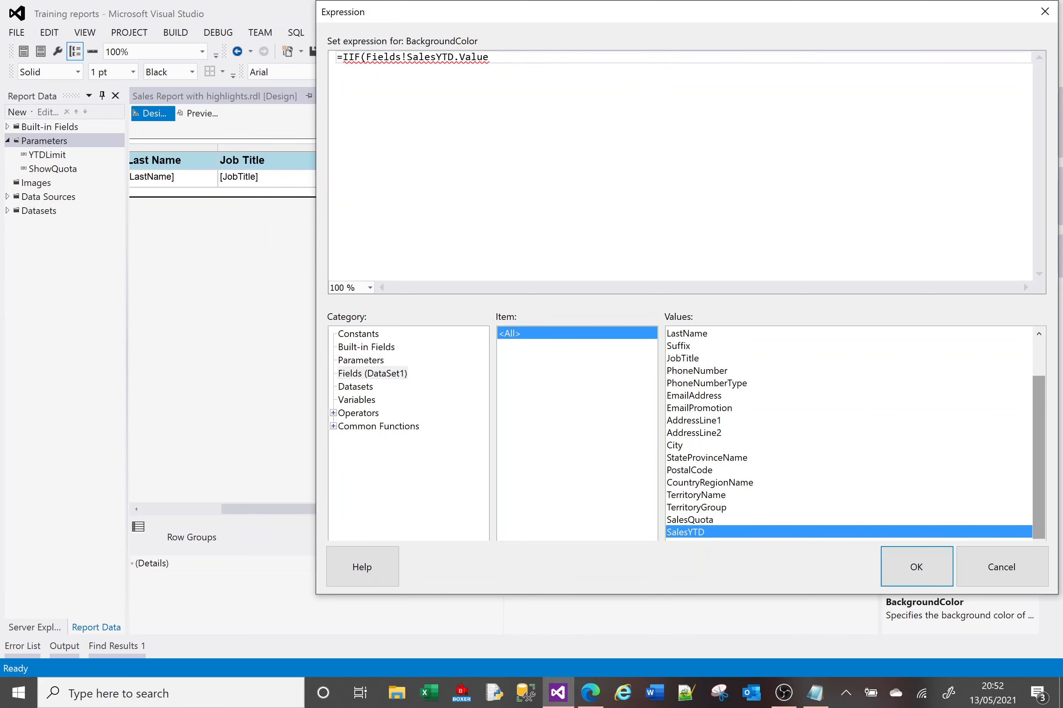
type(">(Sum(Fields")
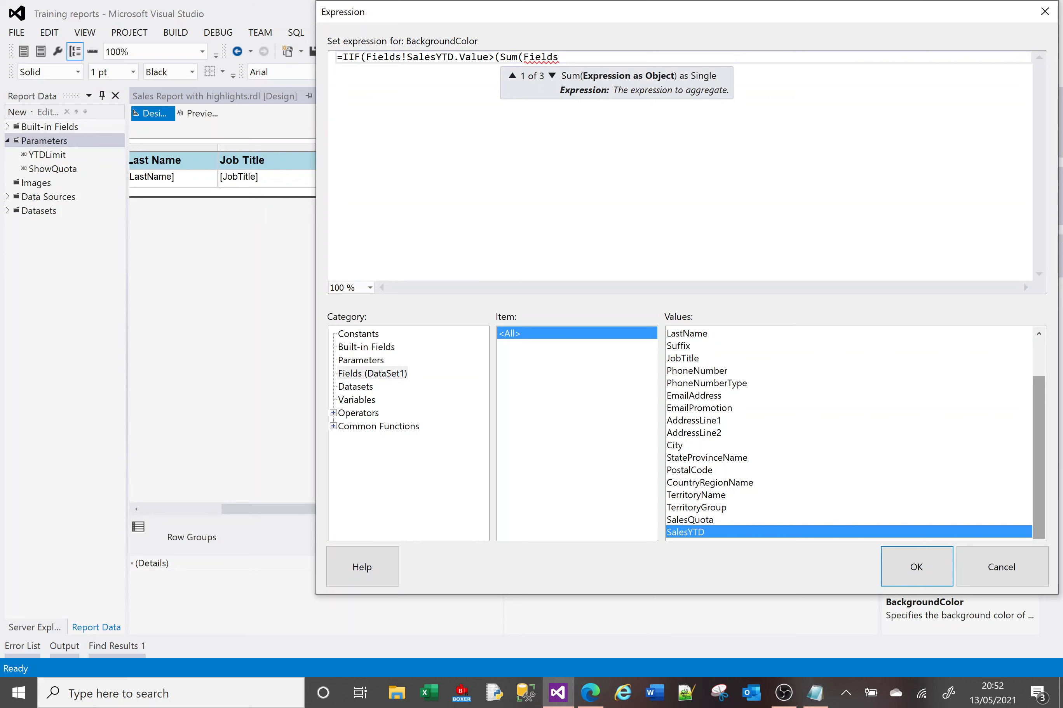
type("!sa")
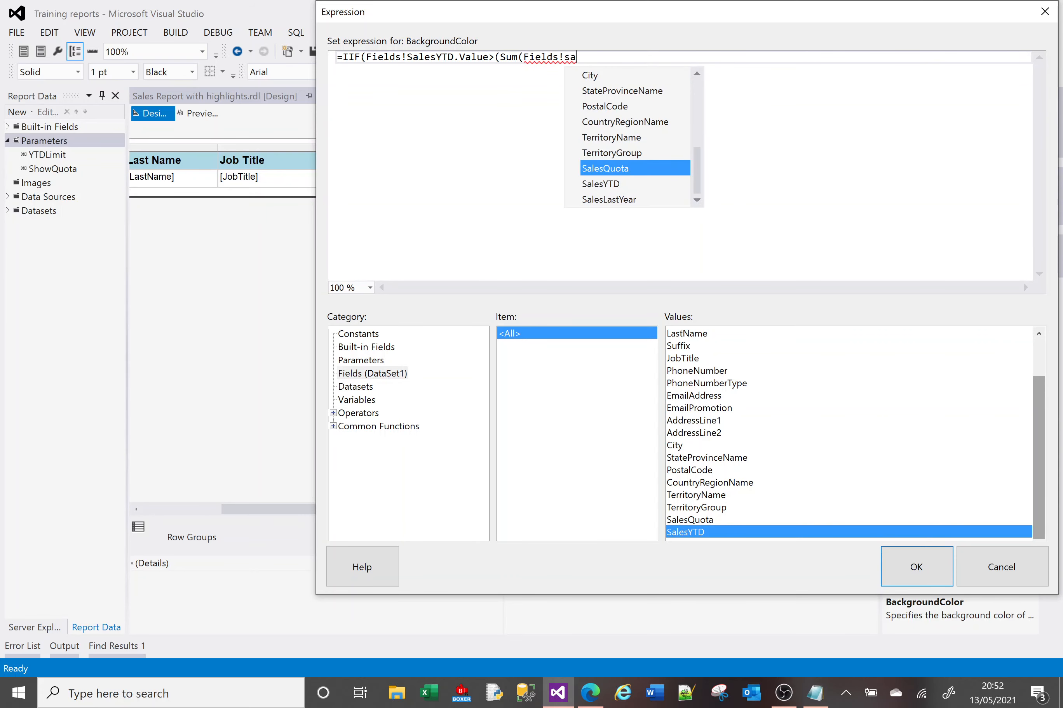
double_click(596, 184)
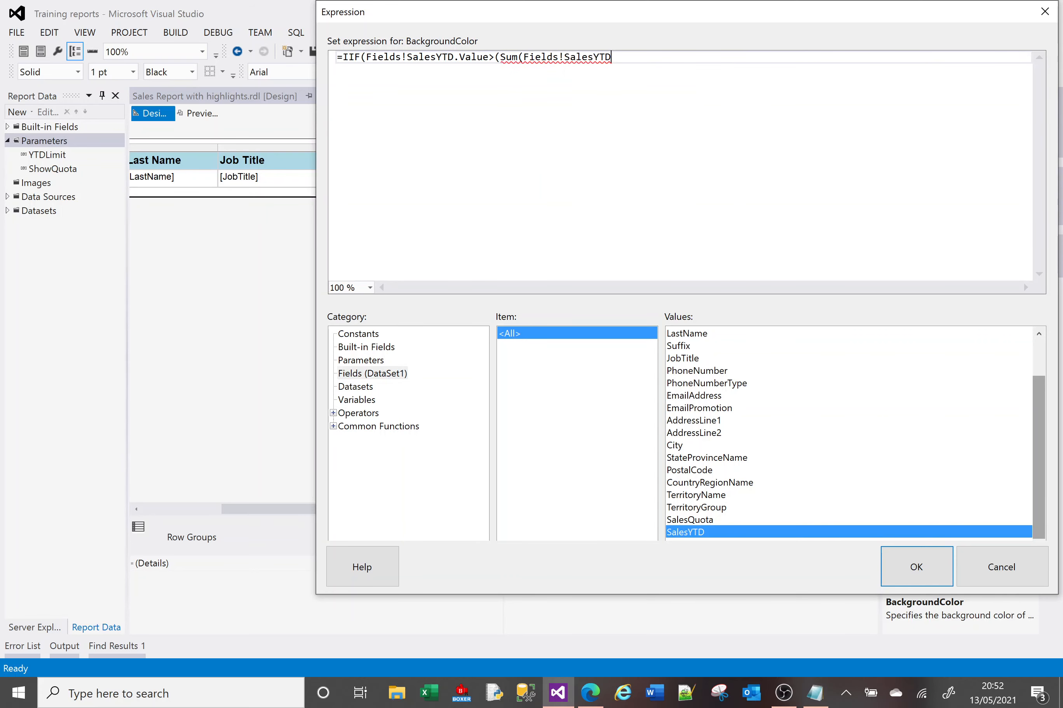
type(".va")
key("Tab")
type(", \"Data")
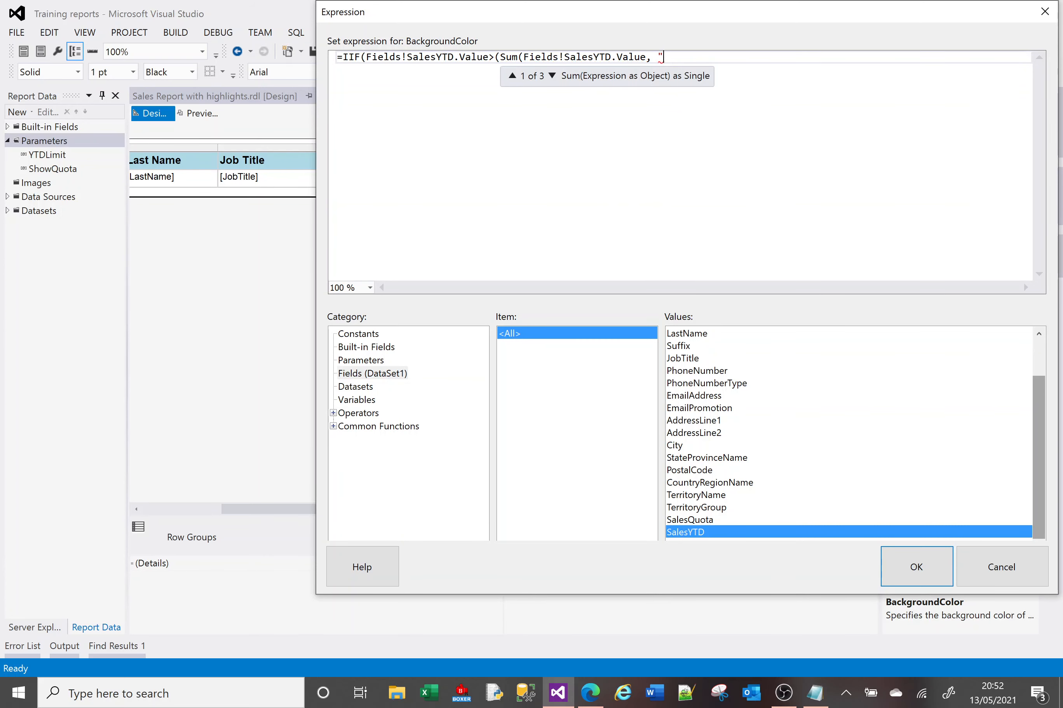
type("set1\")")
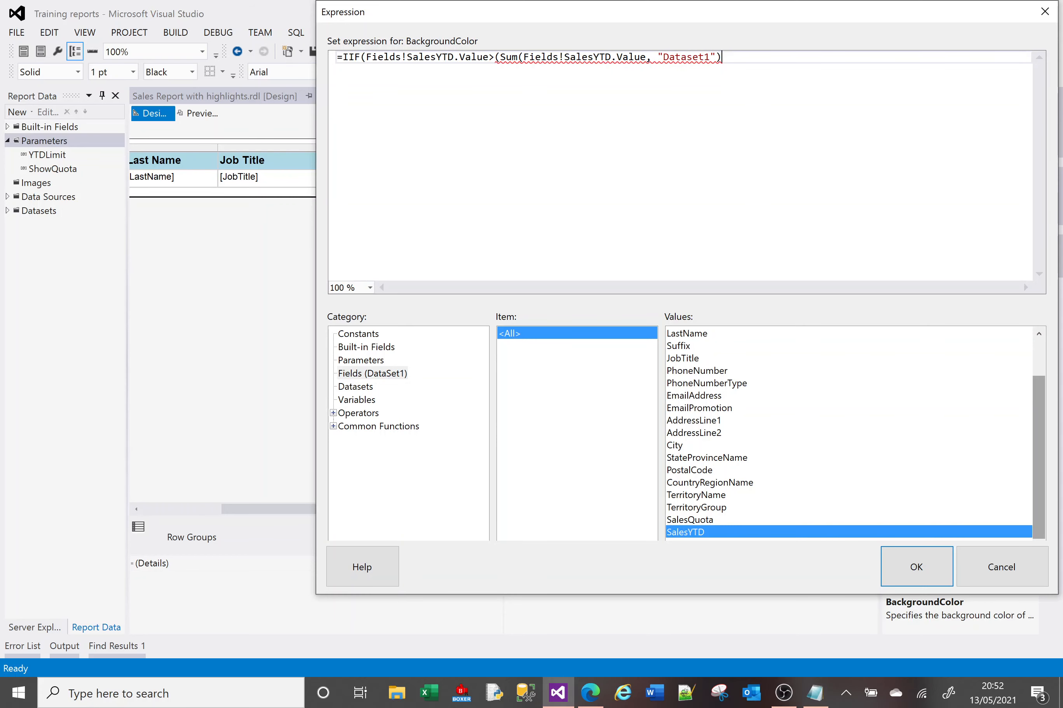
Step: Divide the sum by the dataset's row count with \CountRows("DataSet1")) and close the IIF condition with a comma
type(" \\CountRo")
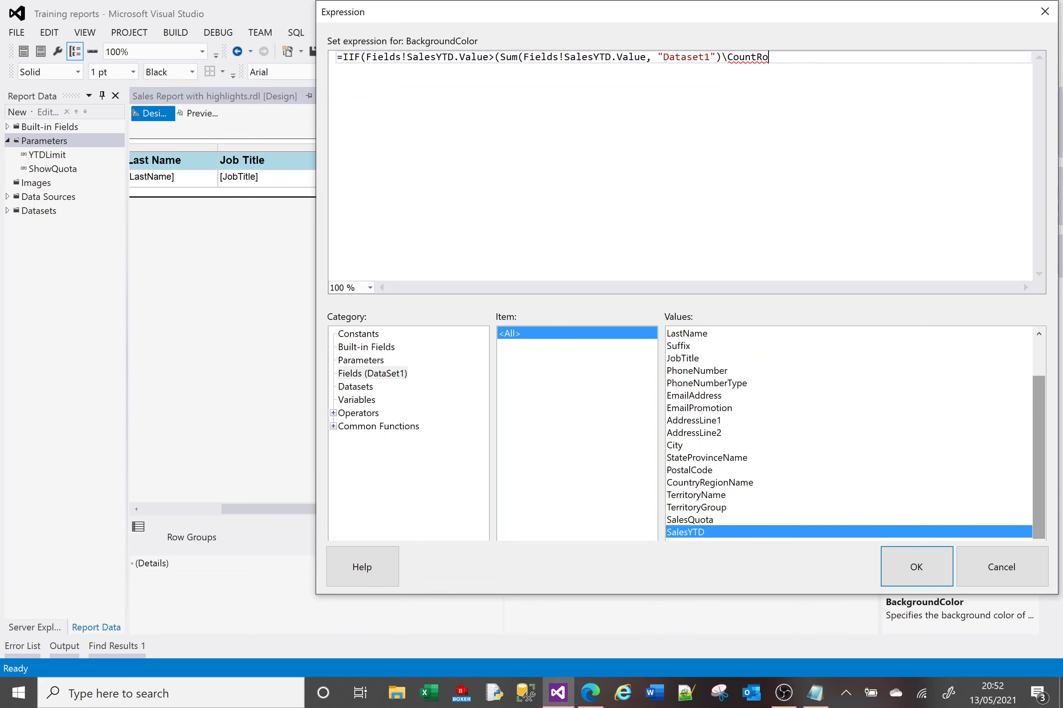
type("ws(\"DataS")
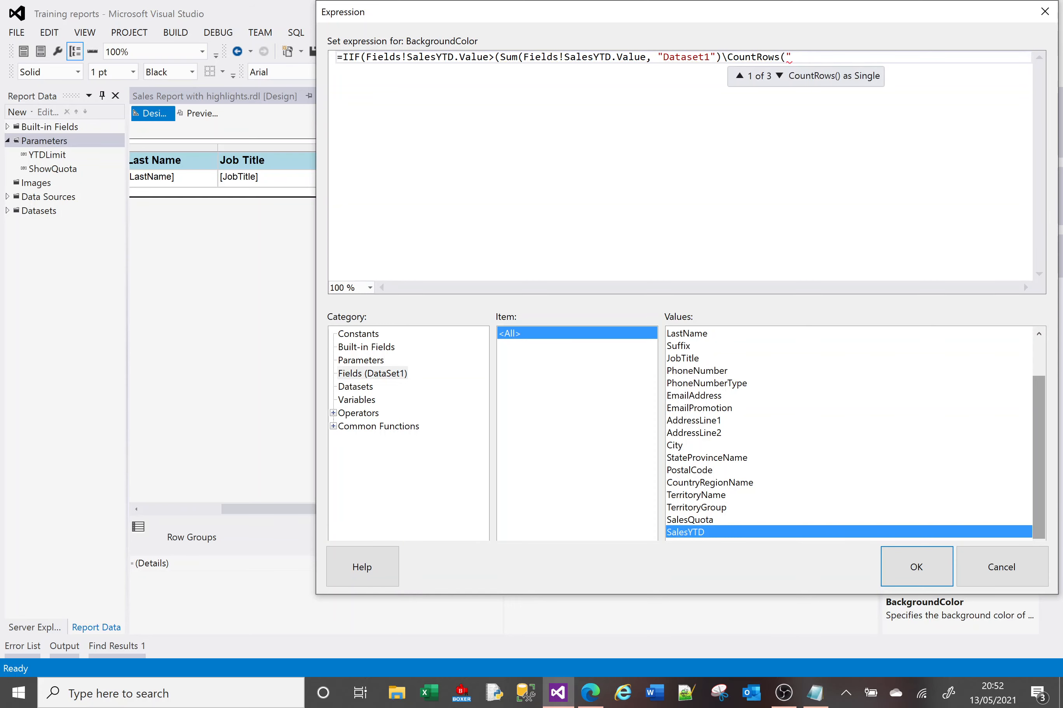
type("et1\")),")
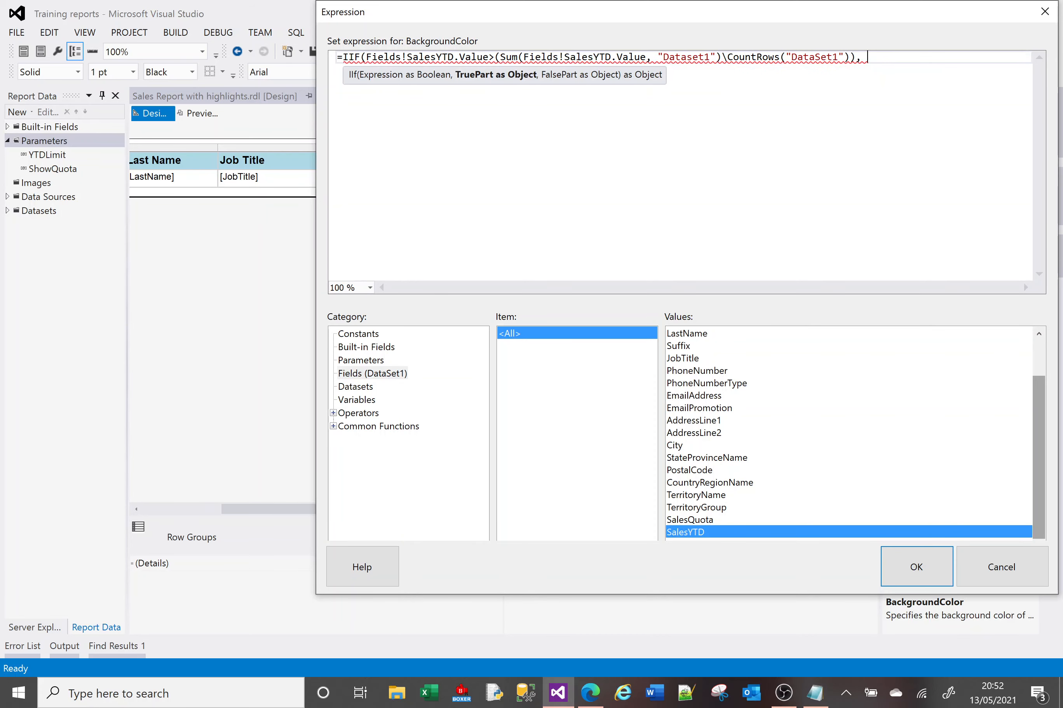
Step: Finish the expression with "SlateBlue" as the true result and "no color" as the false result, apply it and preview the report
type(" \"Sal")
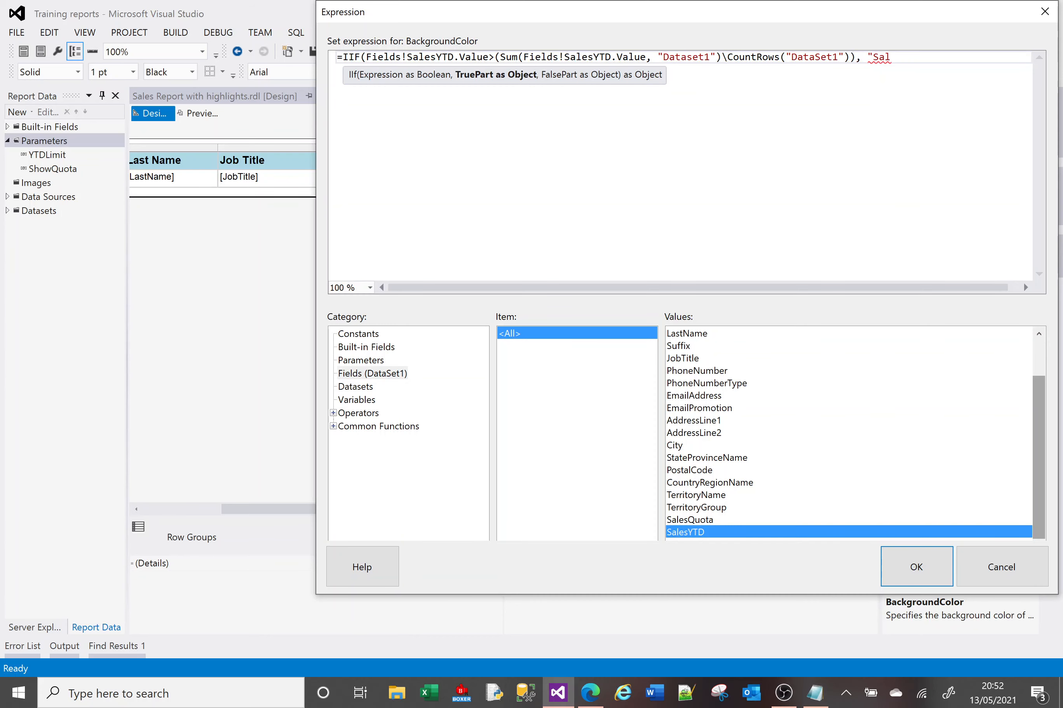
key("BackSpace")
key("BackSpace")
type("late")
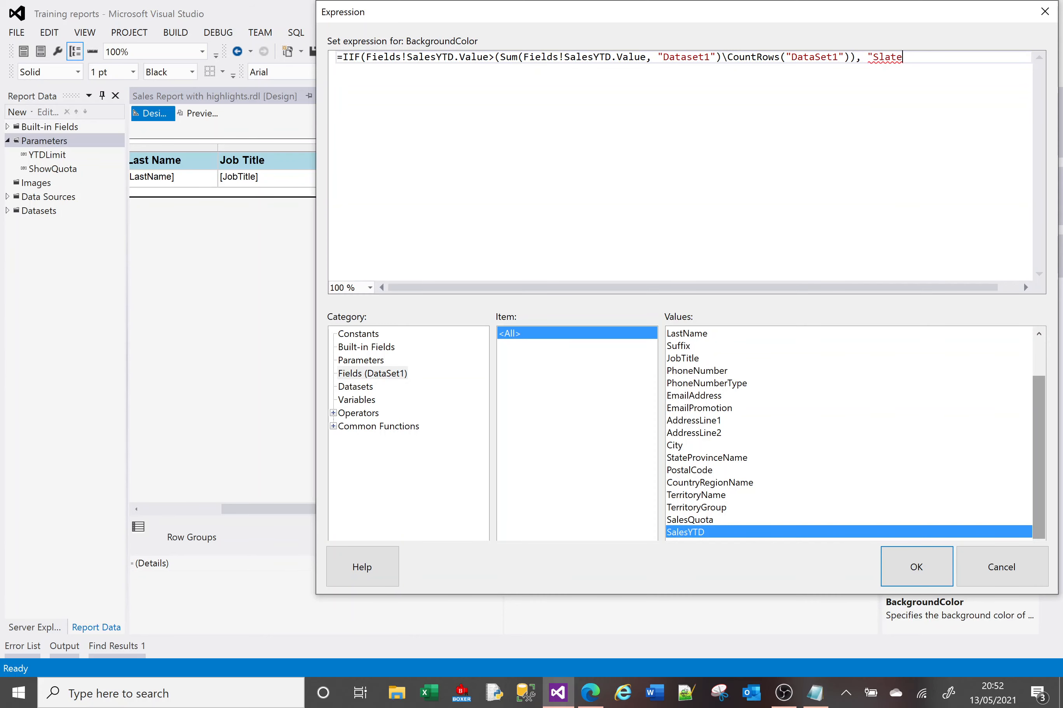
type("Blue\", ")
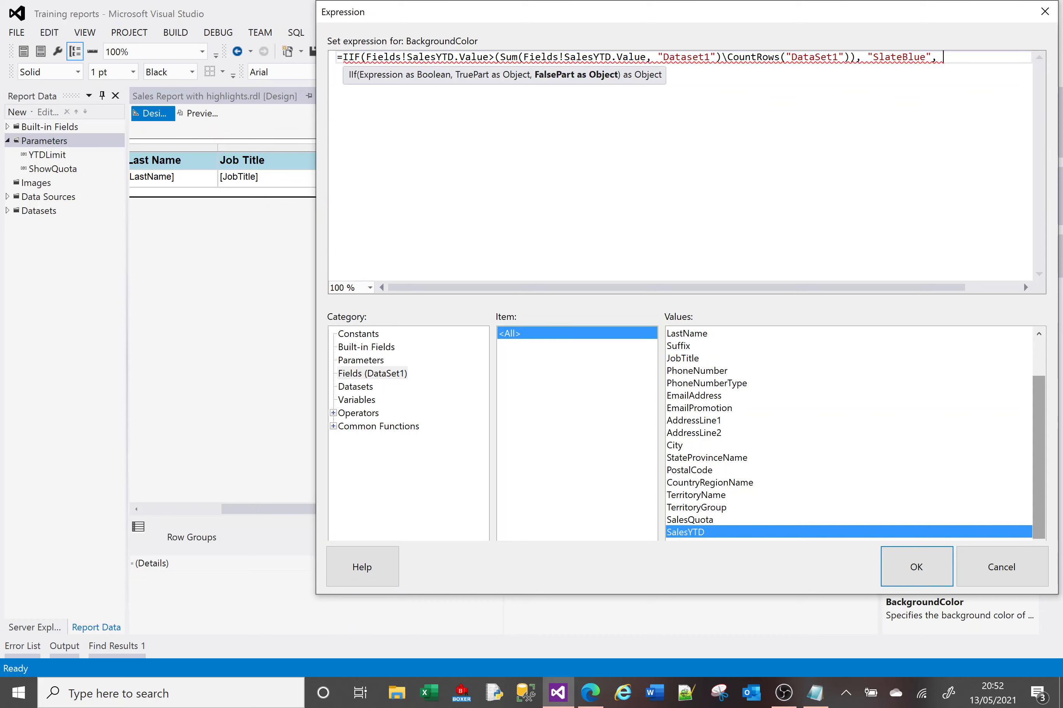
type("\"no col")
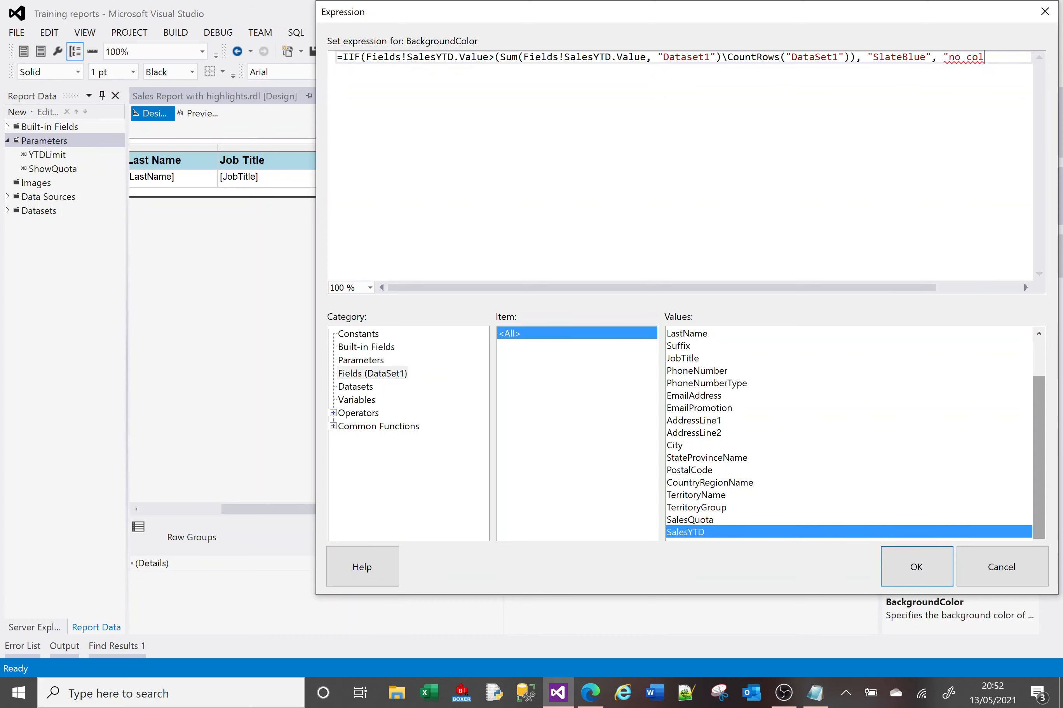
type("or\")")
left_click(910, 567)
left_click(201, 115)
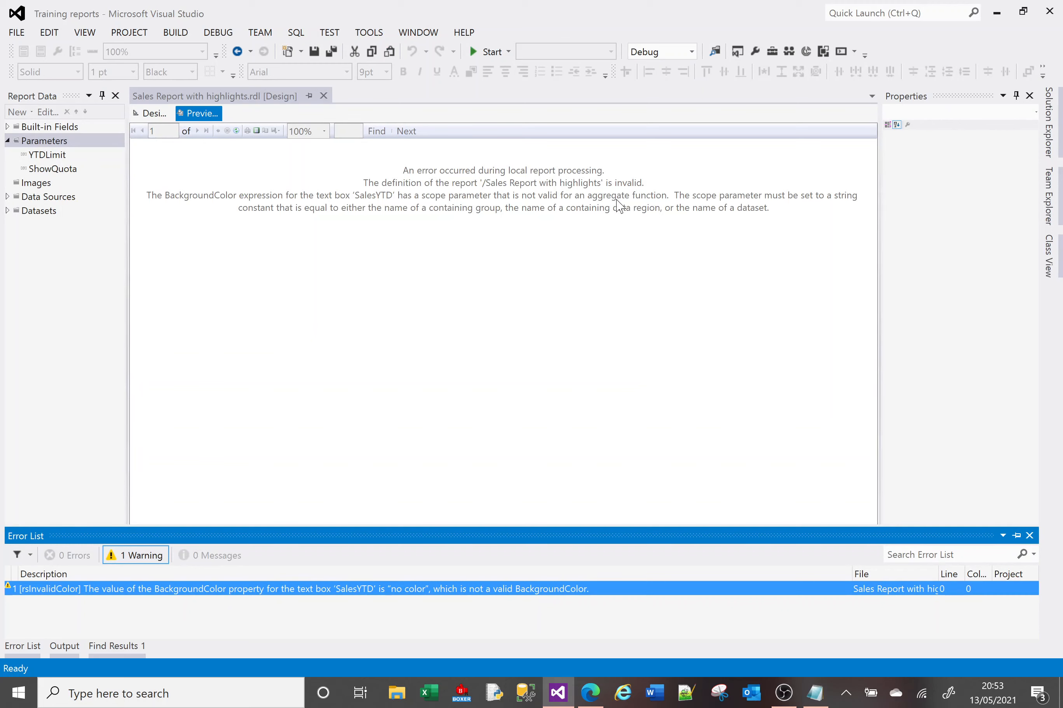
Step: Return to the report design and reopen the SalesYTD cell's background color expression
left_click(153, 114)
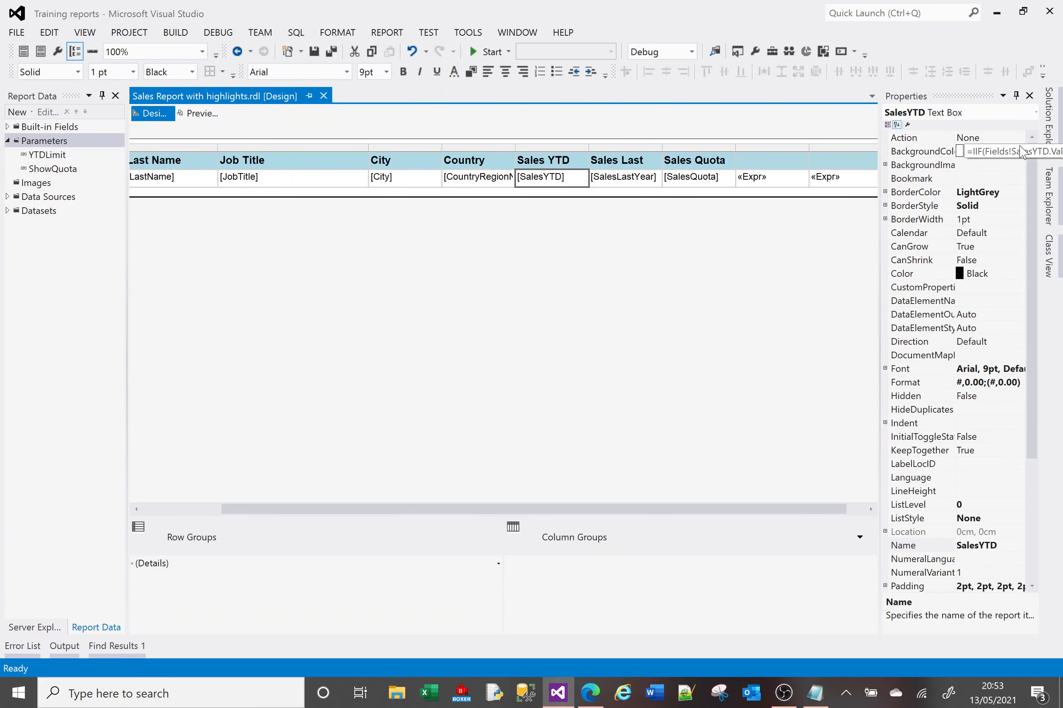
left_click(1002, 152)
left_click(1019, 152)
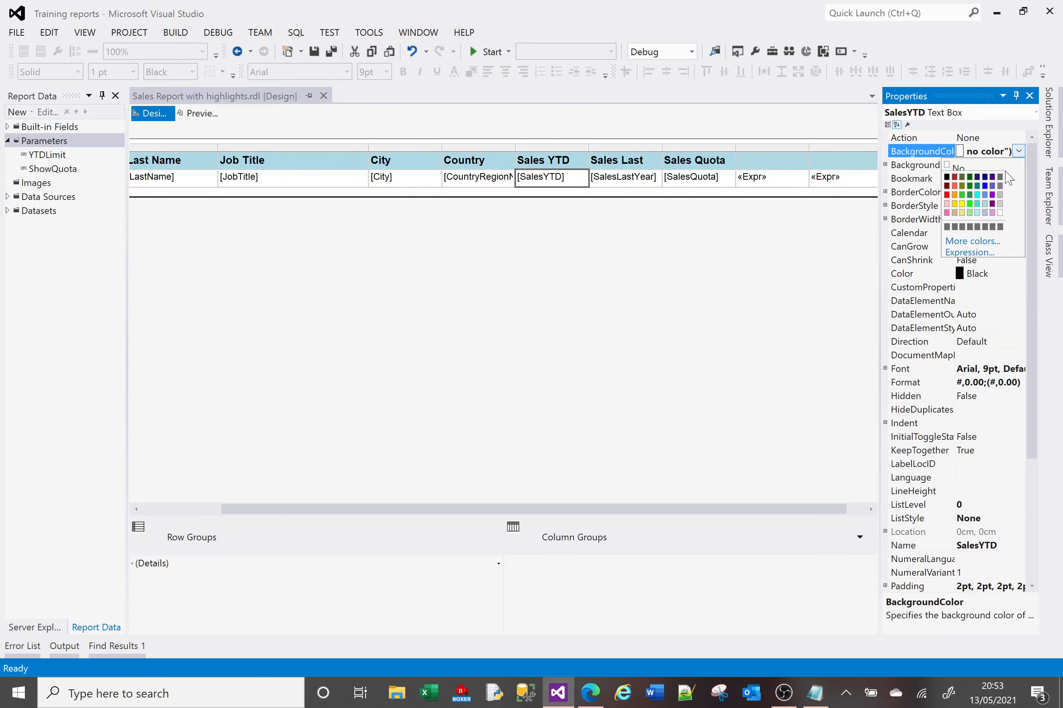
left_click(965, 253)
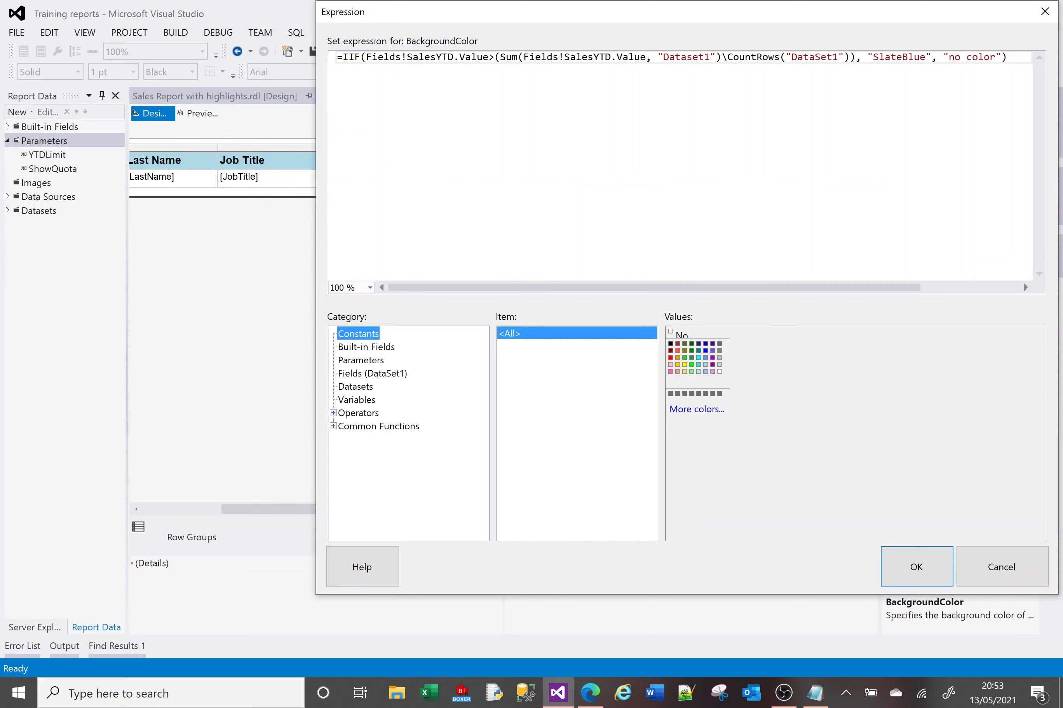
Step: Paste the reference expression from the text editor on a second line, compare its dataset names with the first line, and remove it
left_click(1009, 57)
key("Return")
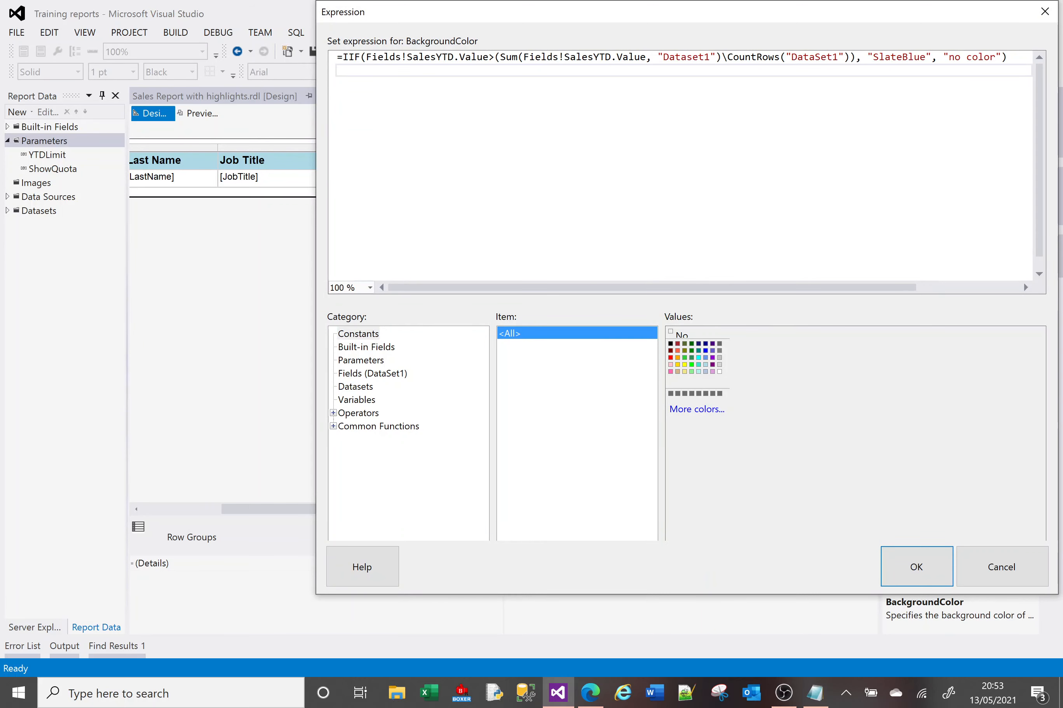
key("alt+Tab")
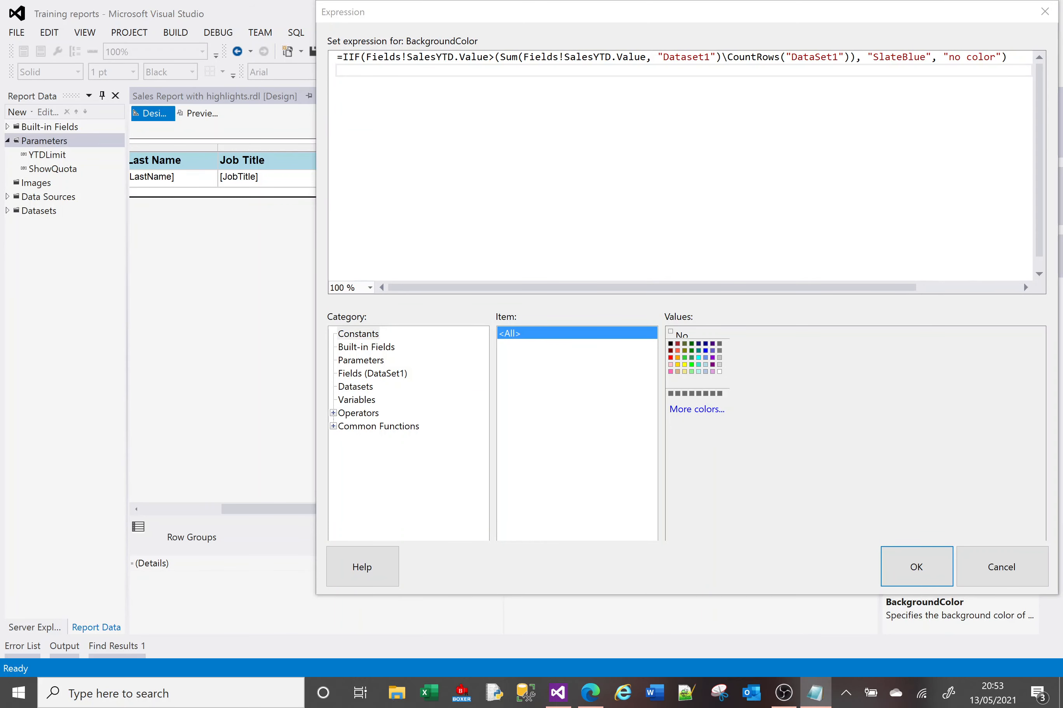
left_click(467, 13)
type("=IIF(Fields!SalesYTD.Value>(Sum(Fields!SalesYTD.Value, \"DataSet1\")\\CountRows(\"DataSet1\")), \"SlateBlue\", \"no color\")")
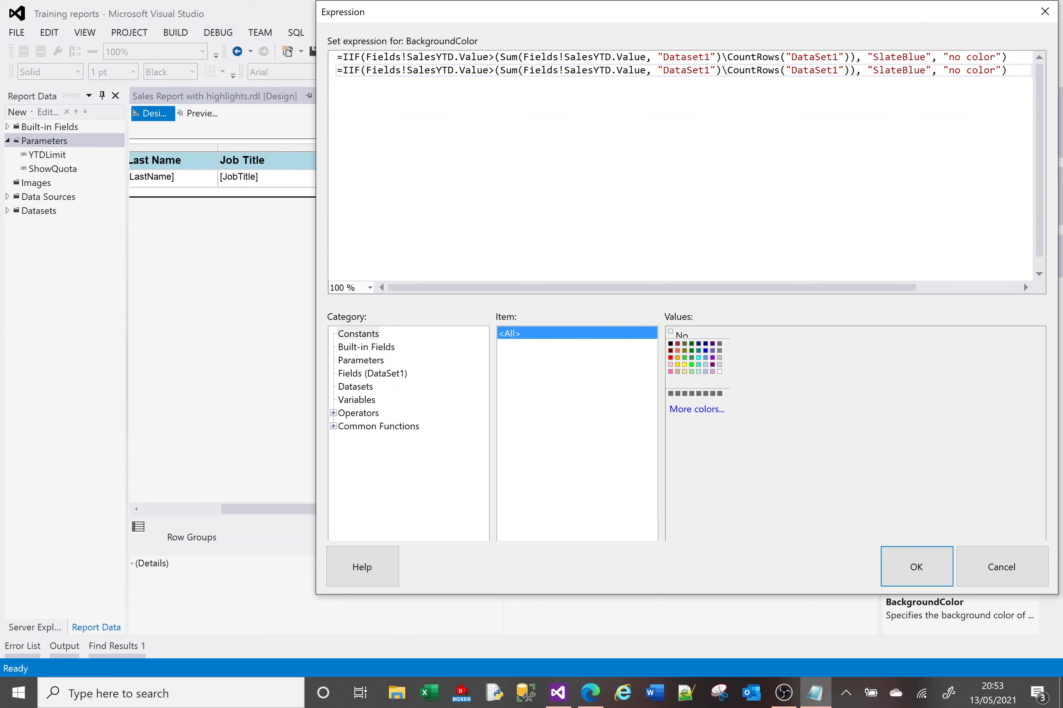
double_click(688, 59)
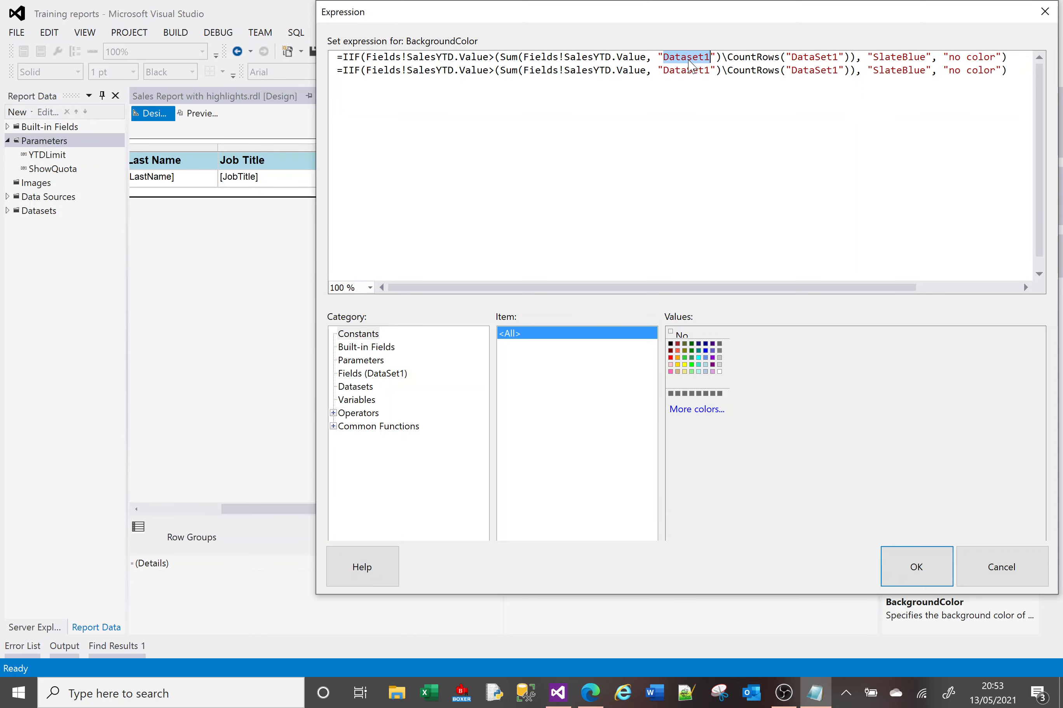
left_click(832, 69)
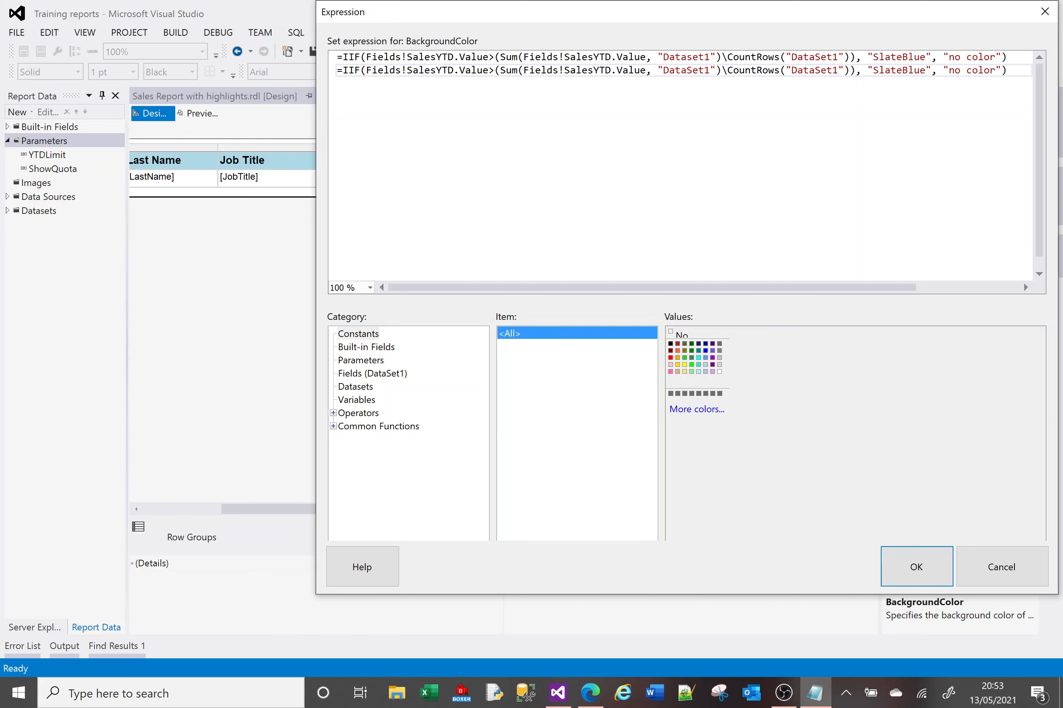
key("shift+Up")
key("Delete")
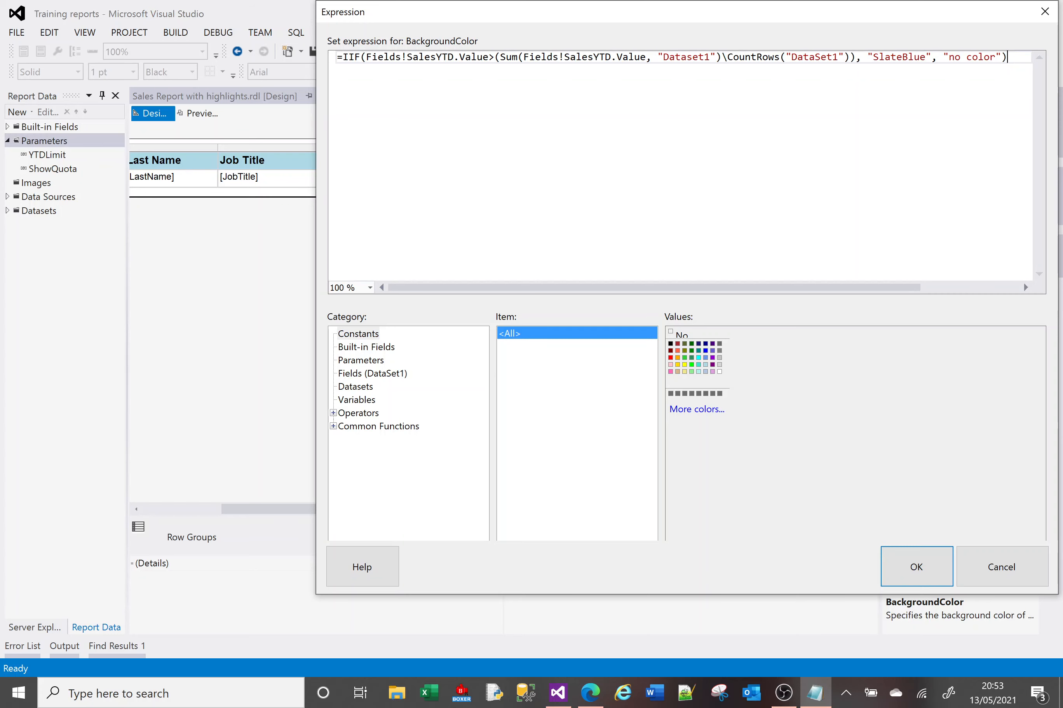
Step: Correct the Sum function's scope to "DataSet1", apply the expression and preview the SalesYTD highlighting in the report
key("BackSpace")
type("S")
left_click(910, 569)
left_click(198, 114)
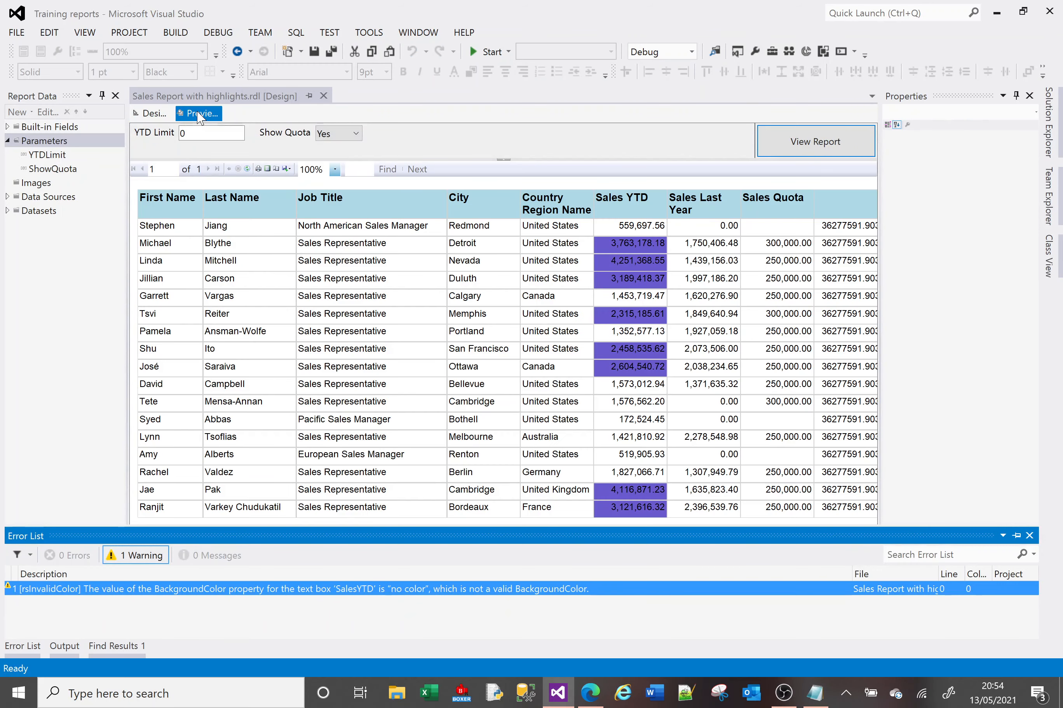
left_click(326, 246)
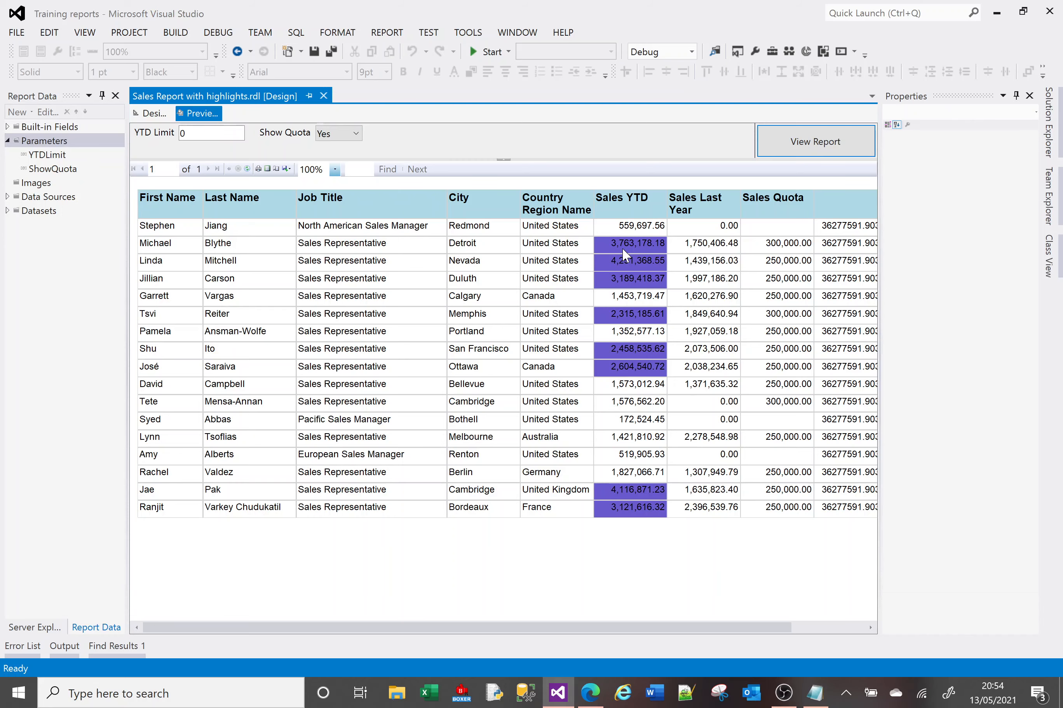
Step: In the report design, open the JobTitle detail cell's background color expression and clear its existing contents
left_click(158, 117)
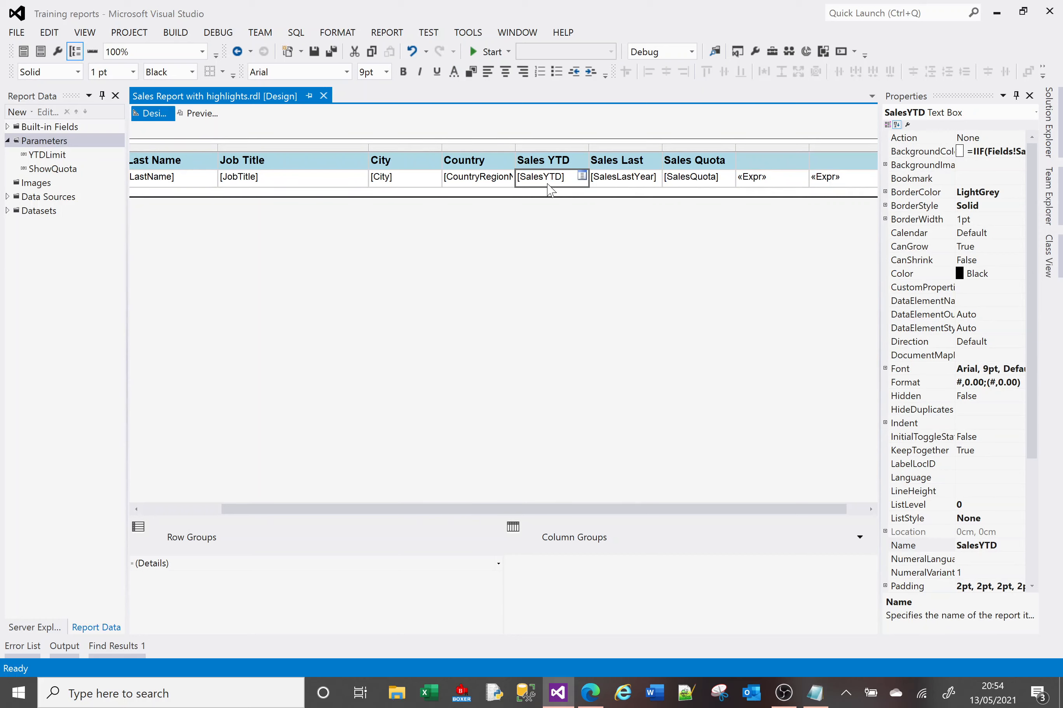
left_click(322, 189)
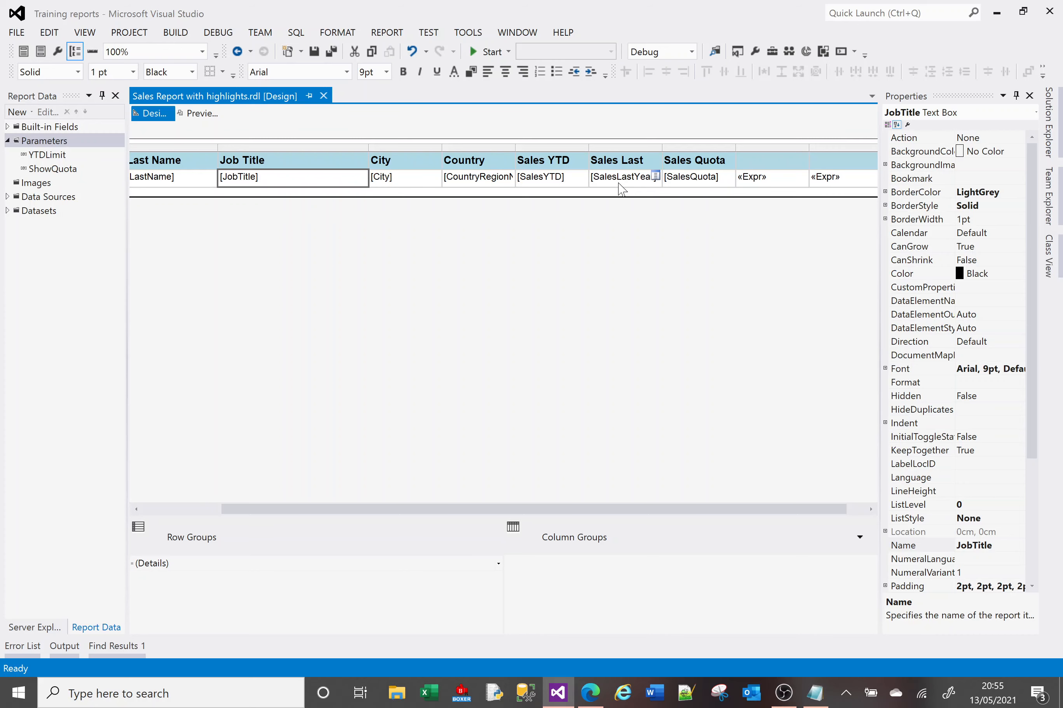
left_click(1020, 154)
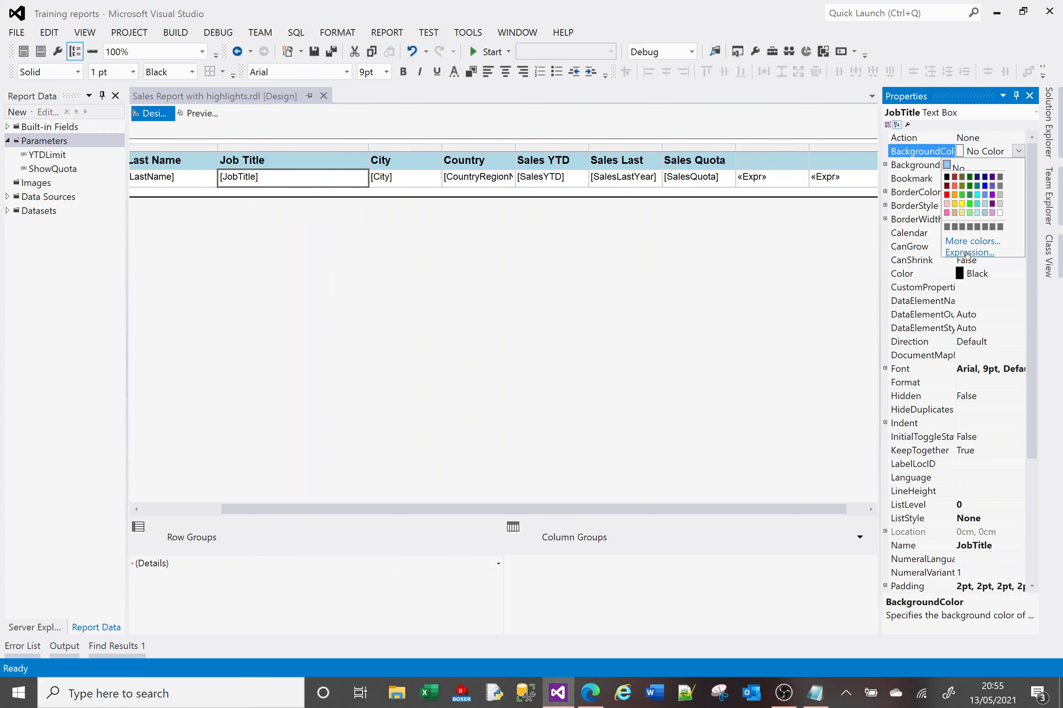
left_click(967, 252)
key("BackSpace")
key("BackSpace")
key("BackSpace")
key("BackSpace")
key("BackSpace")
key("BackSpace")
key("BackSpace")
key("BackSpace")
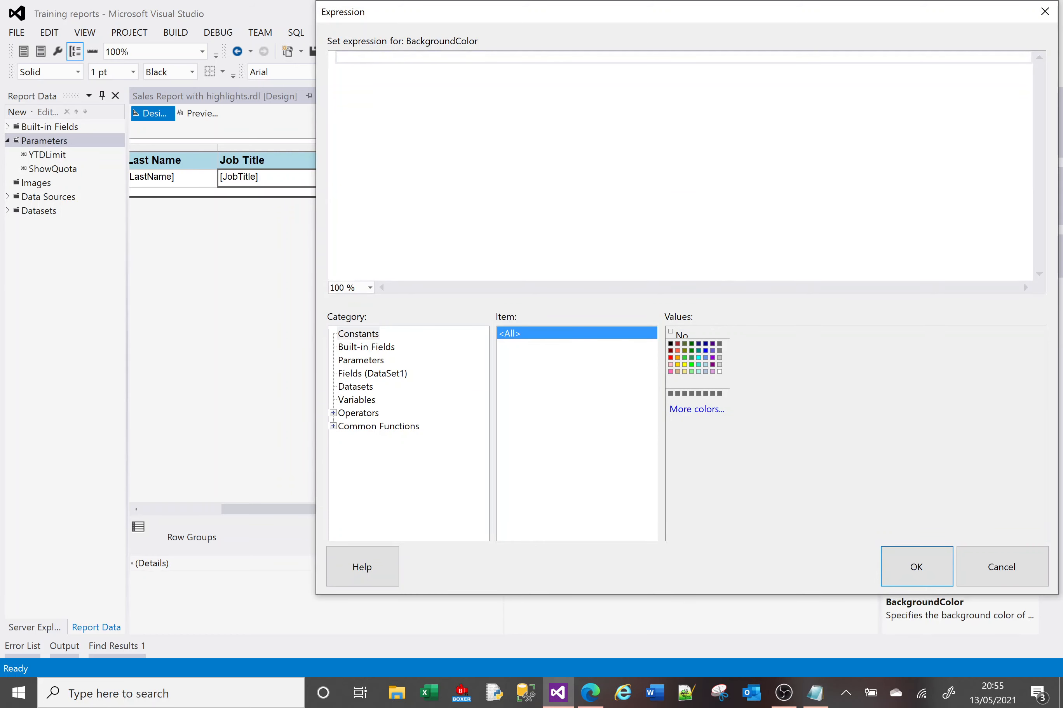
Step: Begin the JobTitle background expression with an IIF that returns "Orange" when Fields!SalesLastYear.Value is greater than 1500000
type("=IIF(")
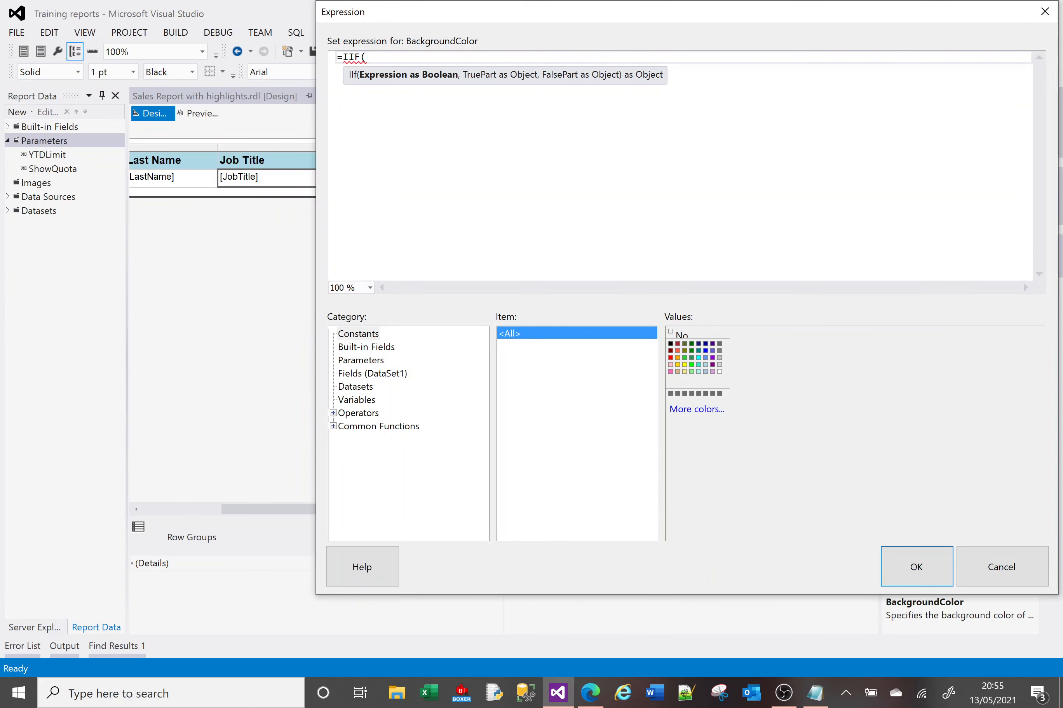
type("Fields!sa")
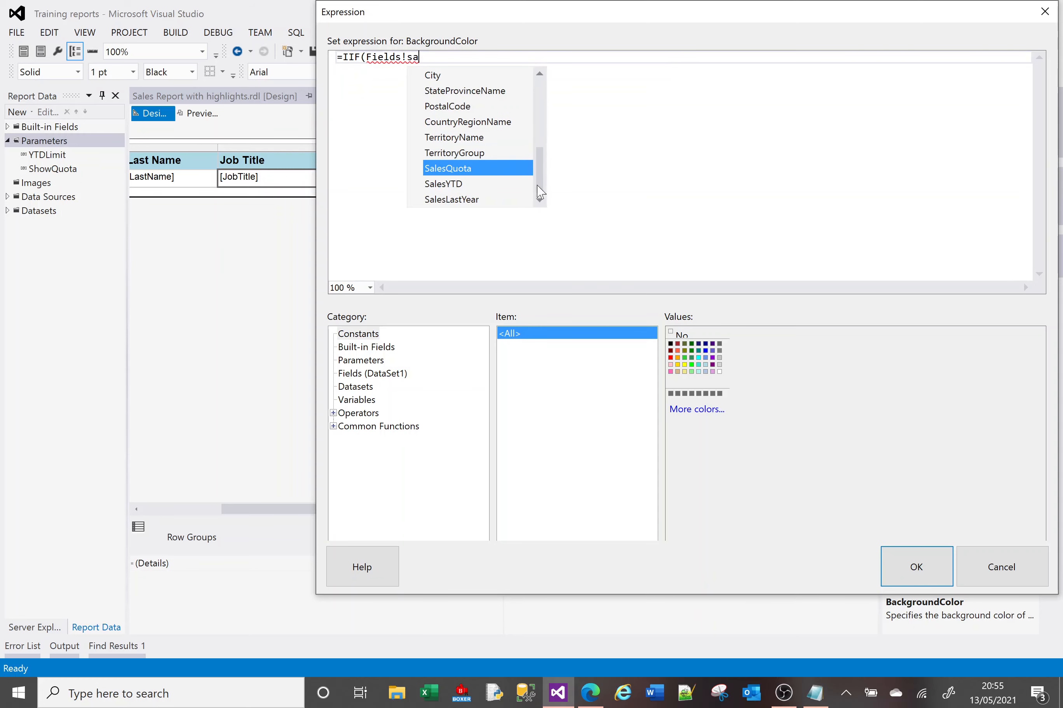
left_click(482, 204)
double_click(482, 204)
type(".")
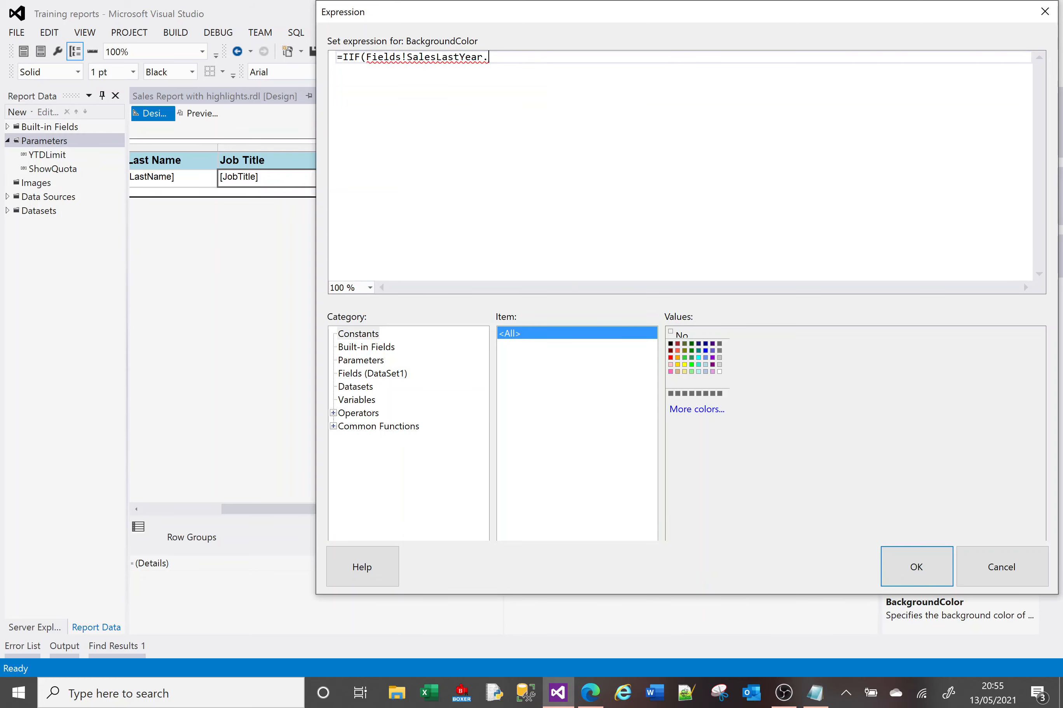
type("va")
key("Tab")
type(">1500000")
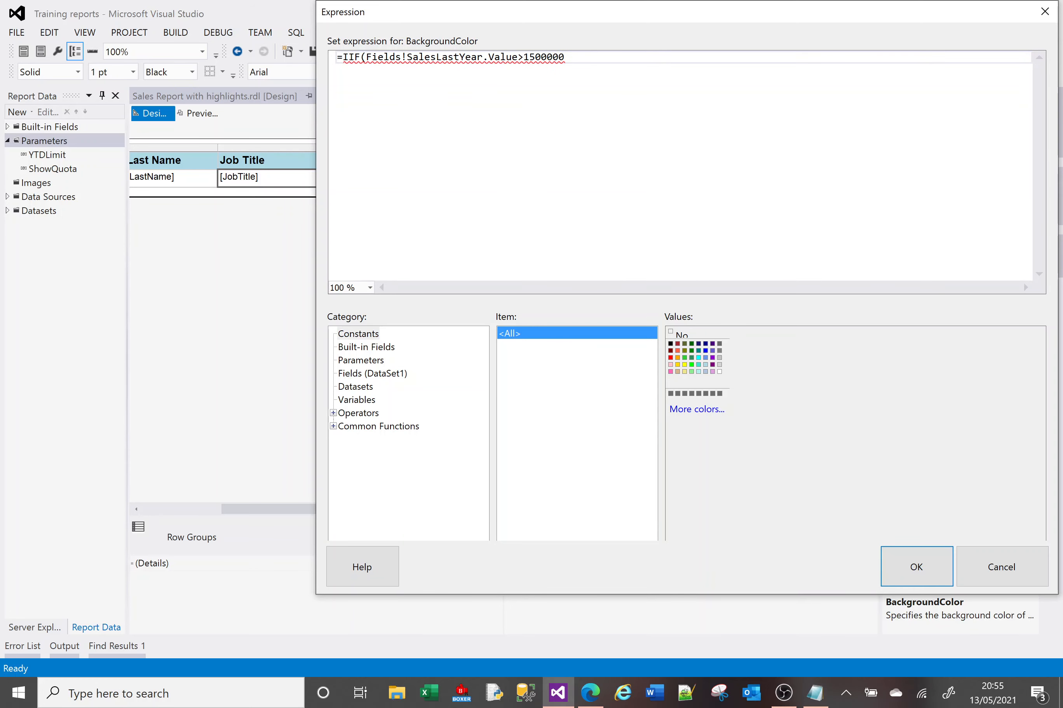
type(", ")
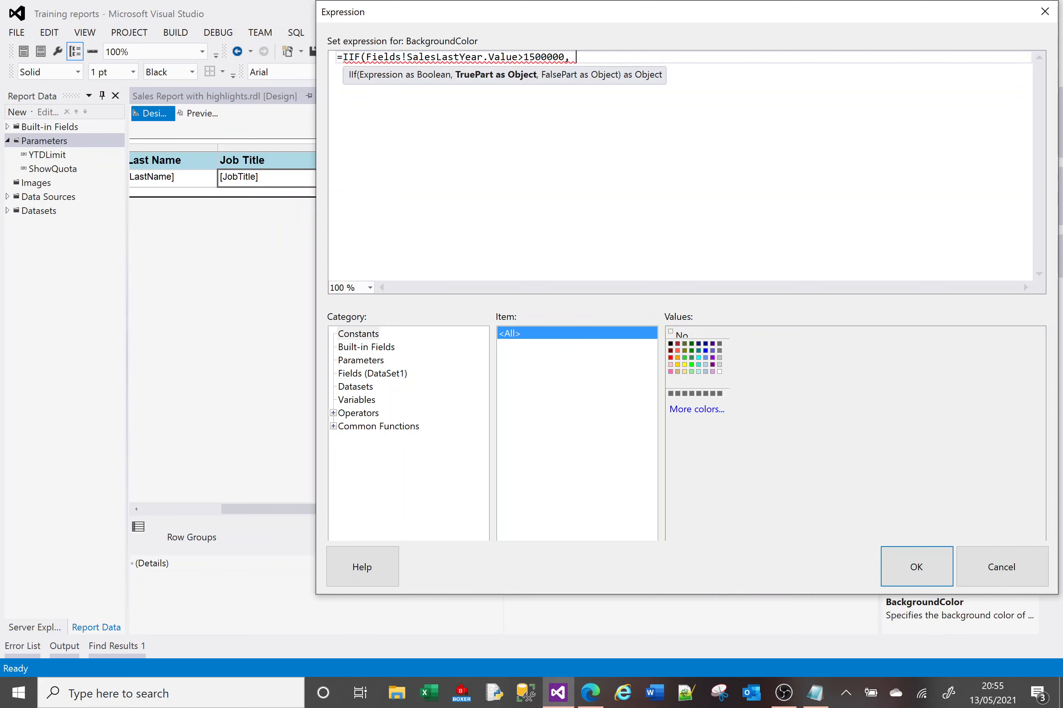
type("\"Orange\", ")
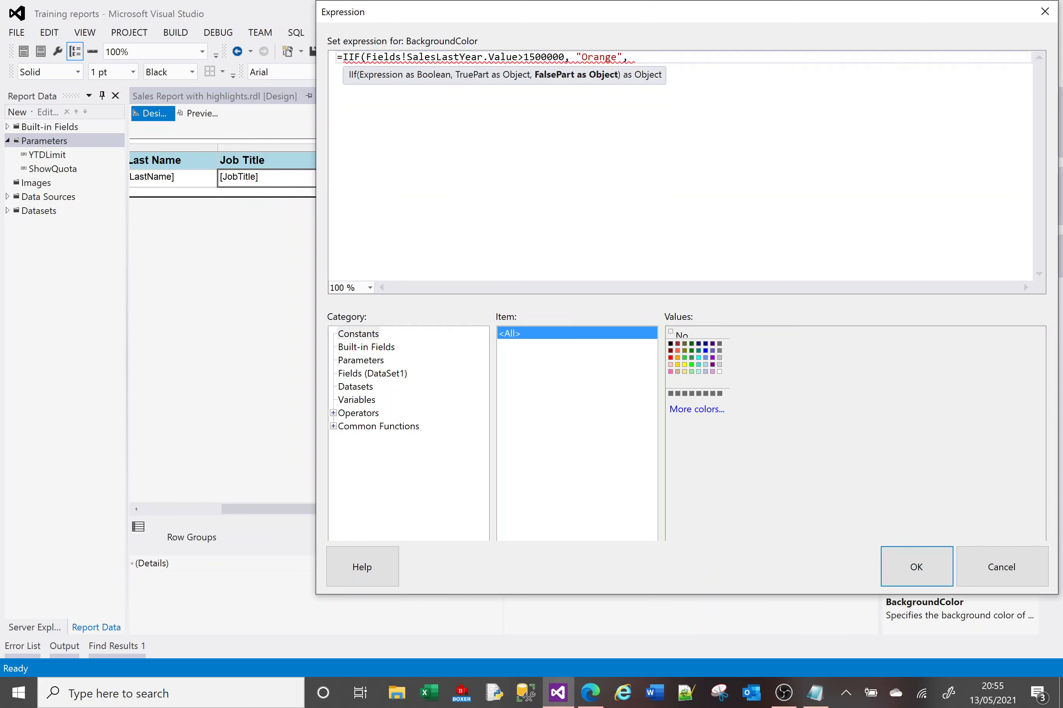
Step: As the false part, nest a second IIF that returns "Blue" when Fields!SalesLastYear.Value is greater than 1000000
type("IIF(Fields")
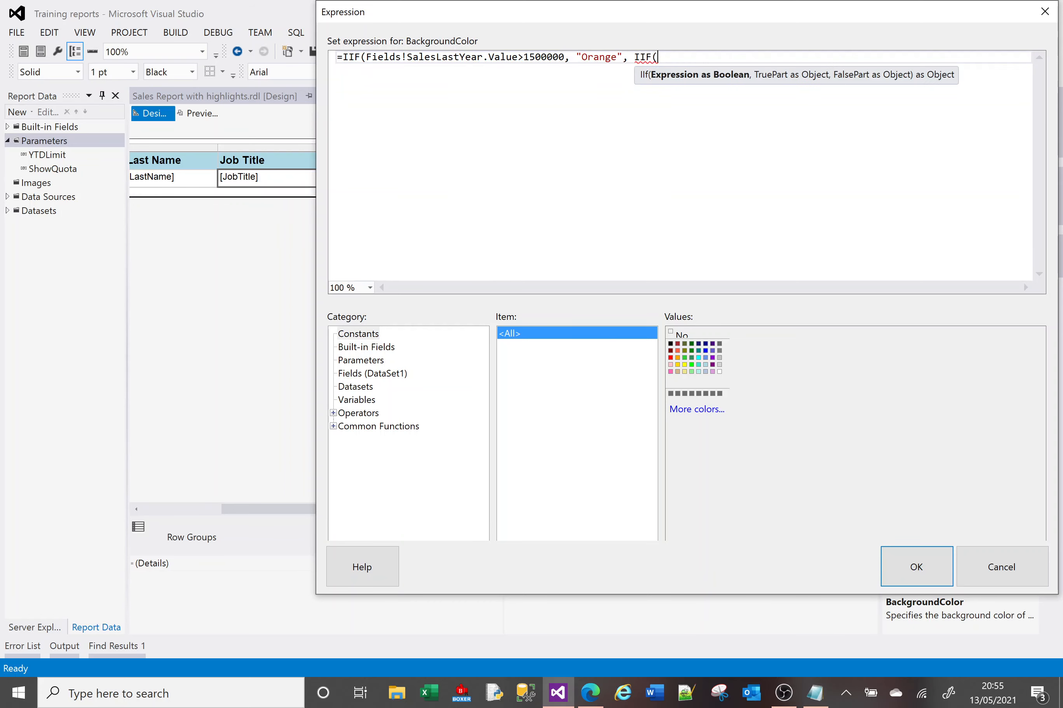
type("!sa")
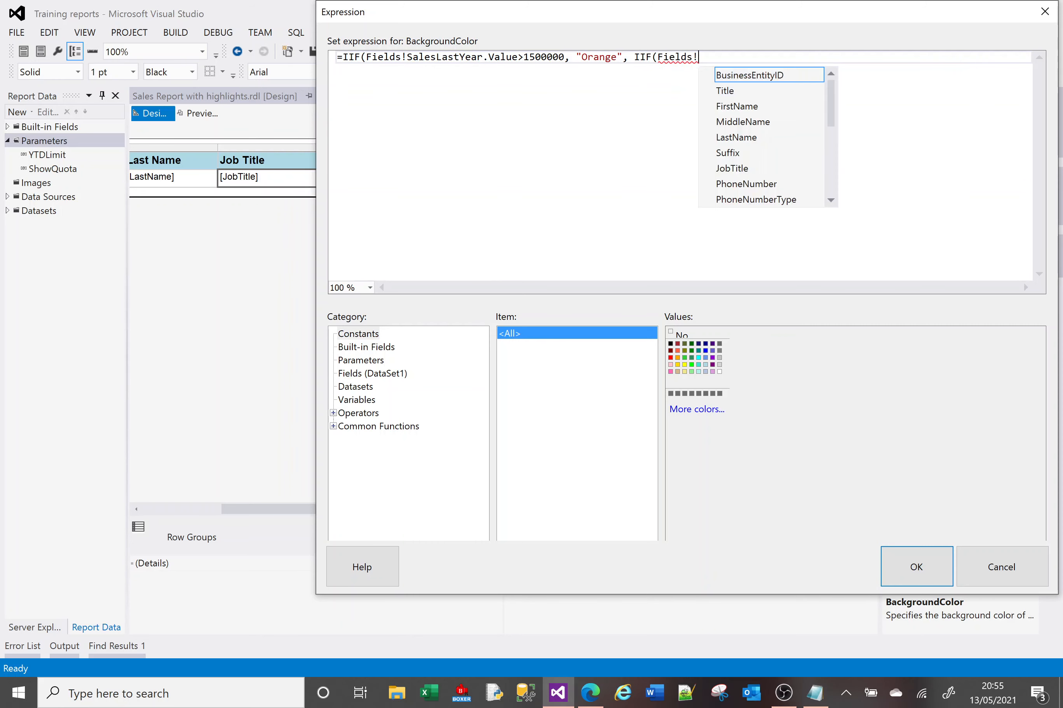
key("Down")
key("Down")
key("Tab")
type(".val")
key("Tab")
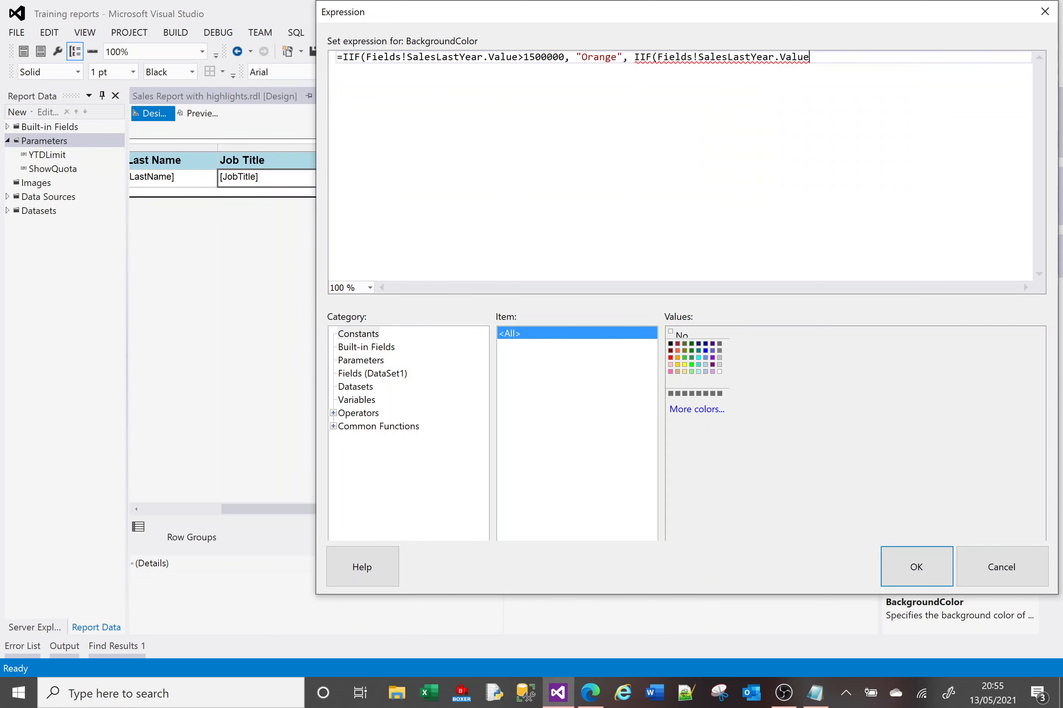
type(">1000000, \"Blue\"")
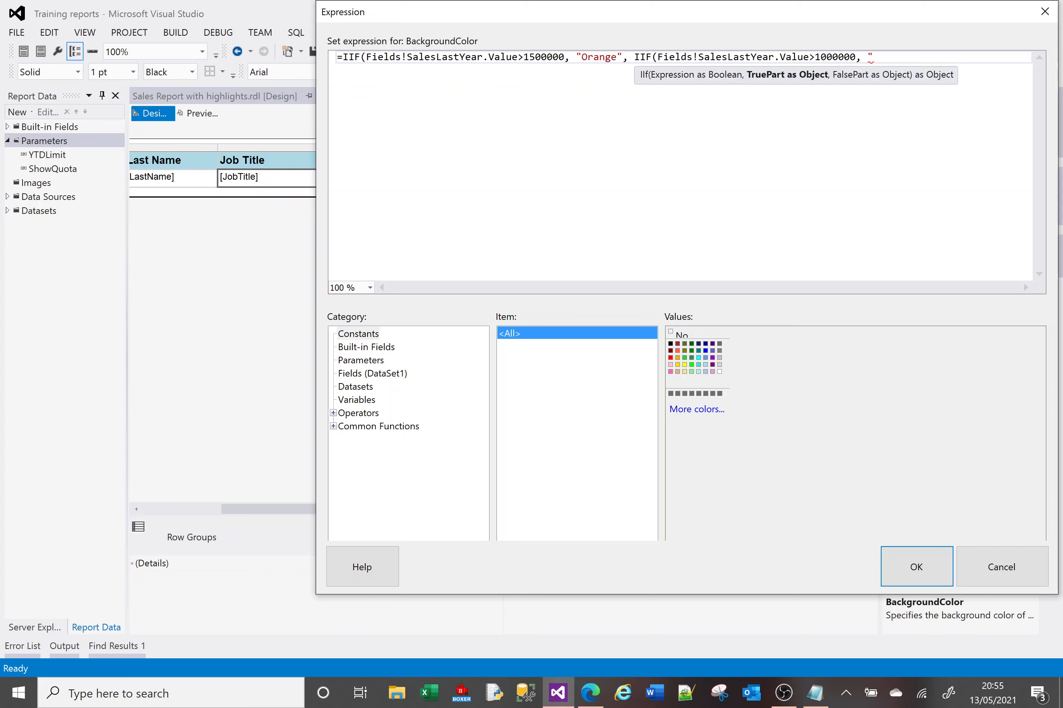
type(", ")
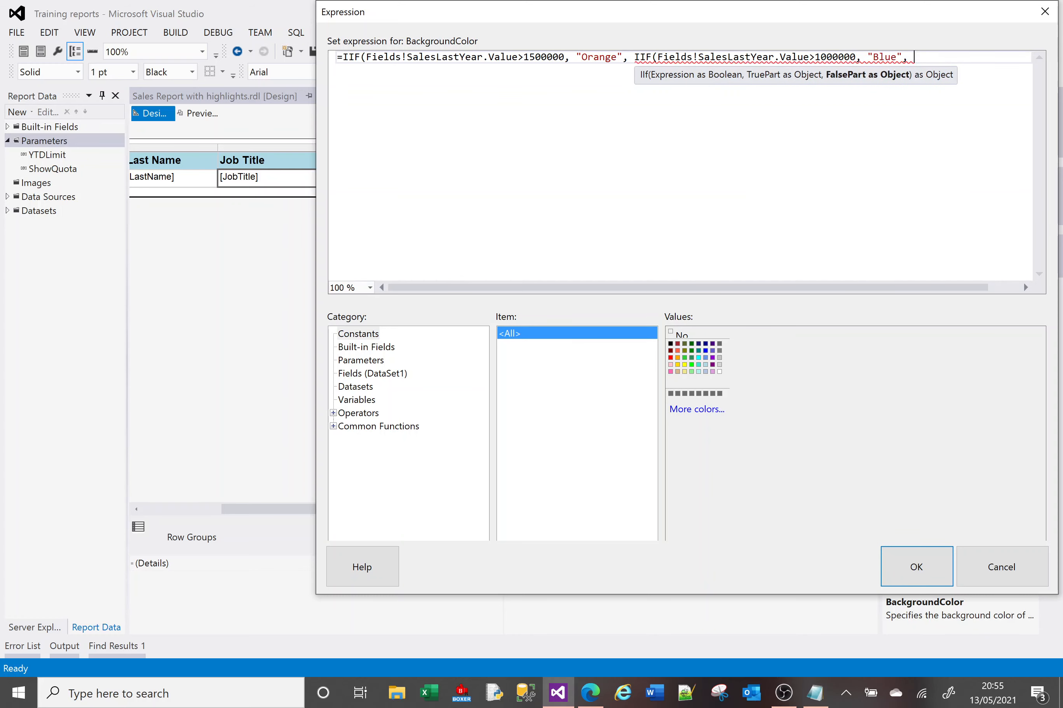
Step: Set "Red" as the nested IIF's false value and close both IIF functions
type("\"Red")
key("BackSpace")
key("BackSpace")
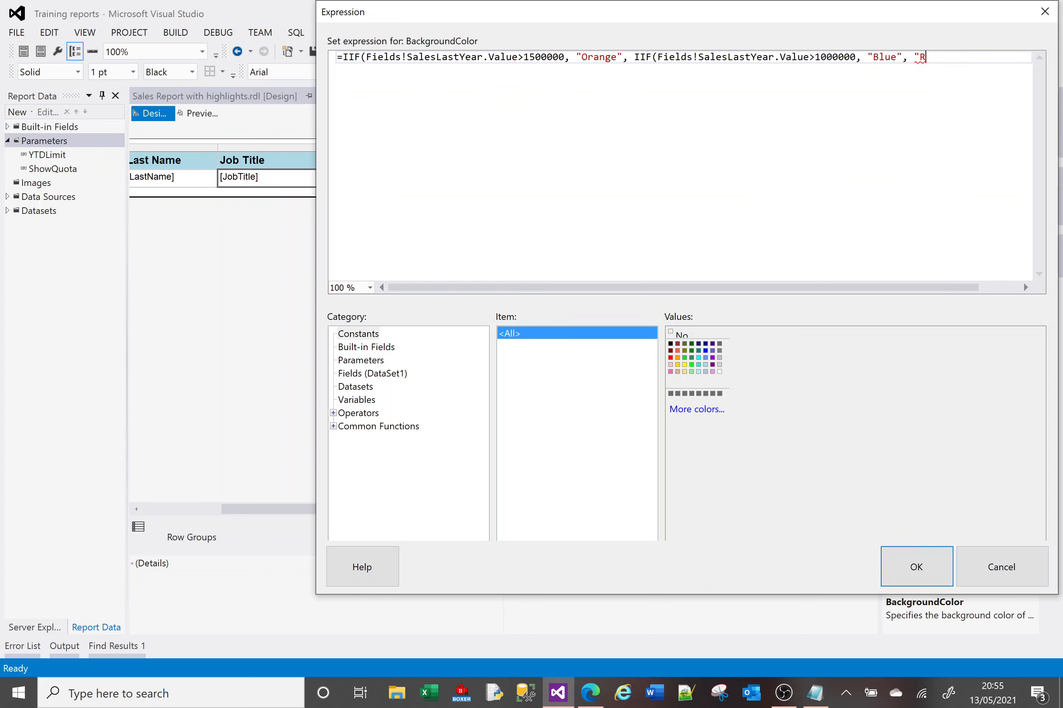
type("ed\")")
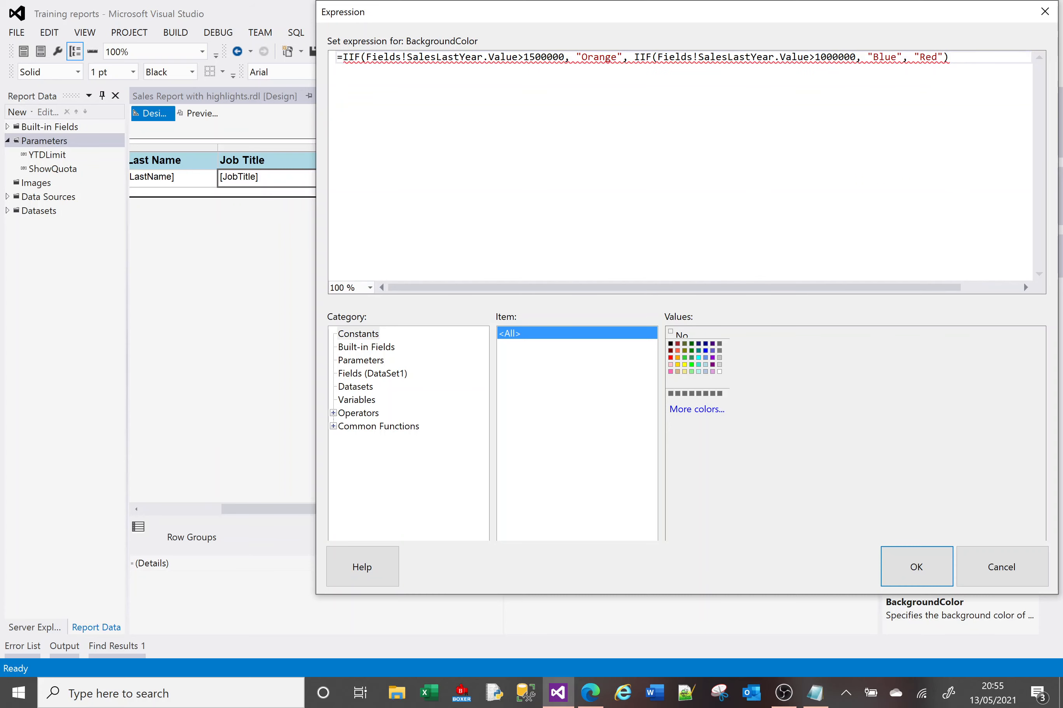
type(")")
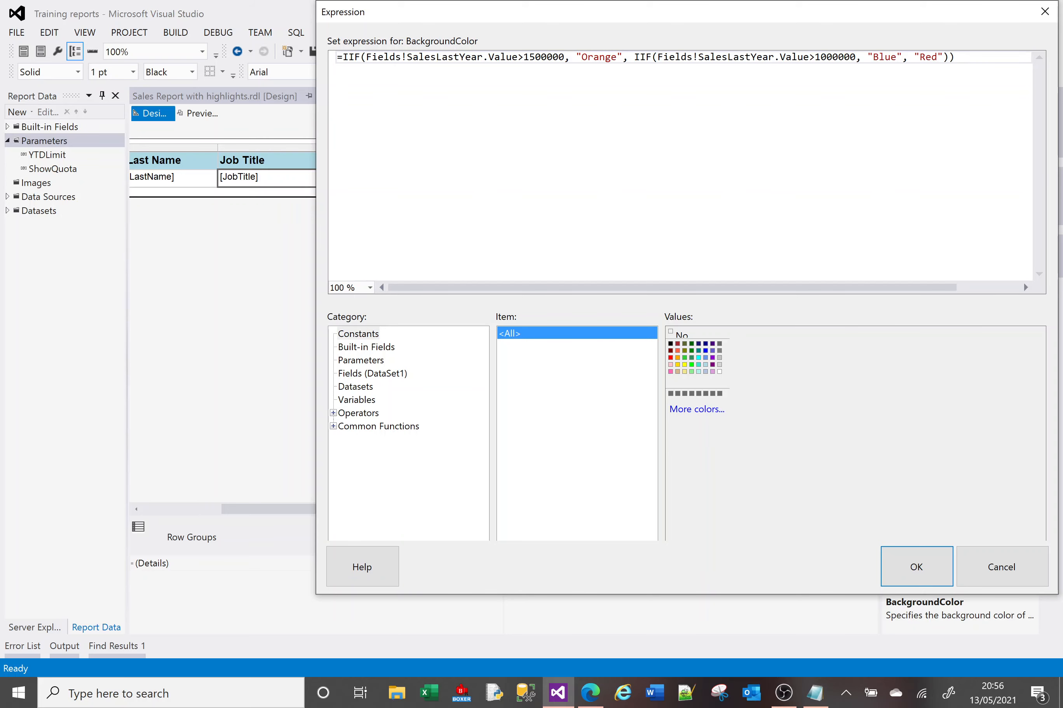
Step: Apply the JobTitle background color expression and preview the report with its highlights
left_click(907, 567)
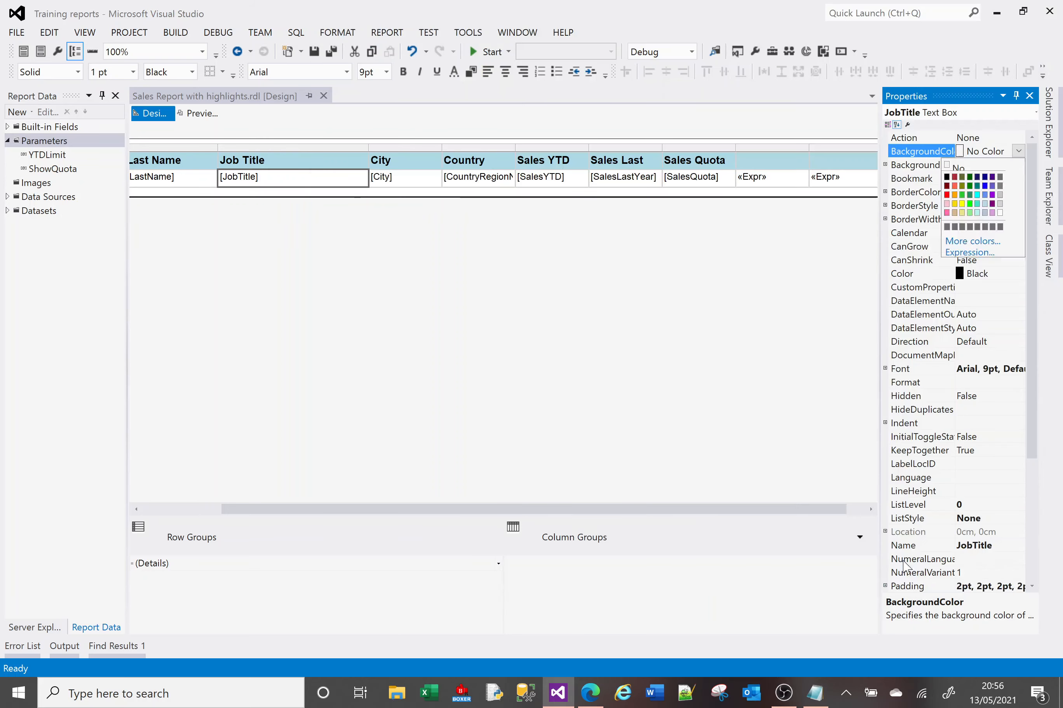
left_click(204, 114)
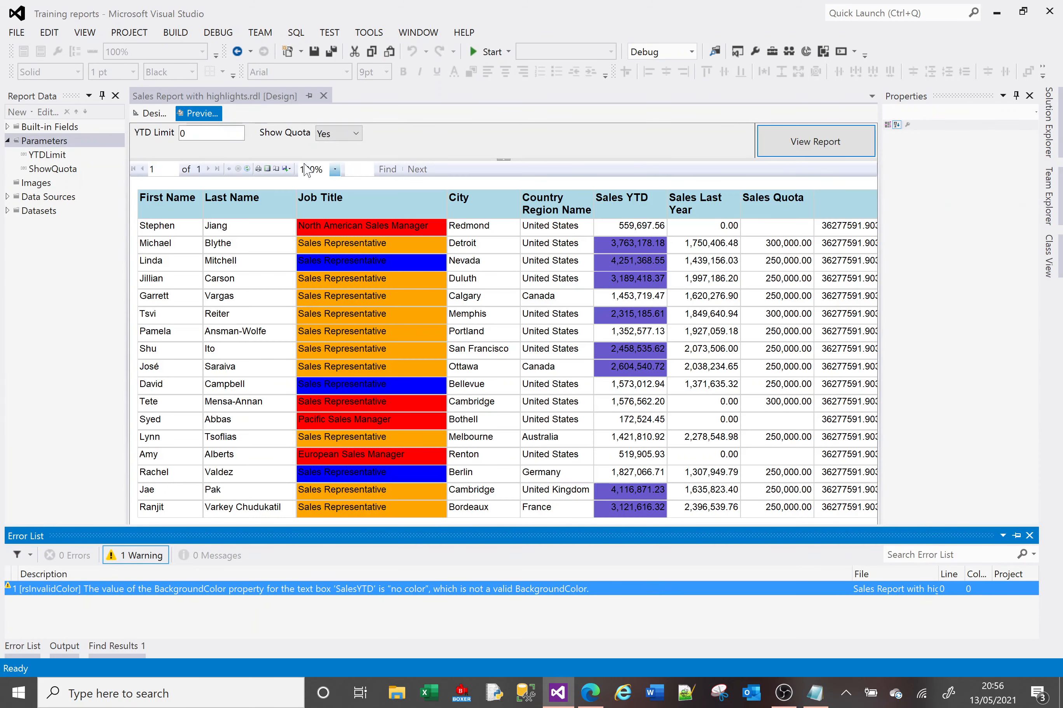
left_click(339, 253)
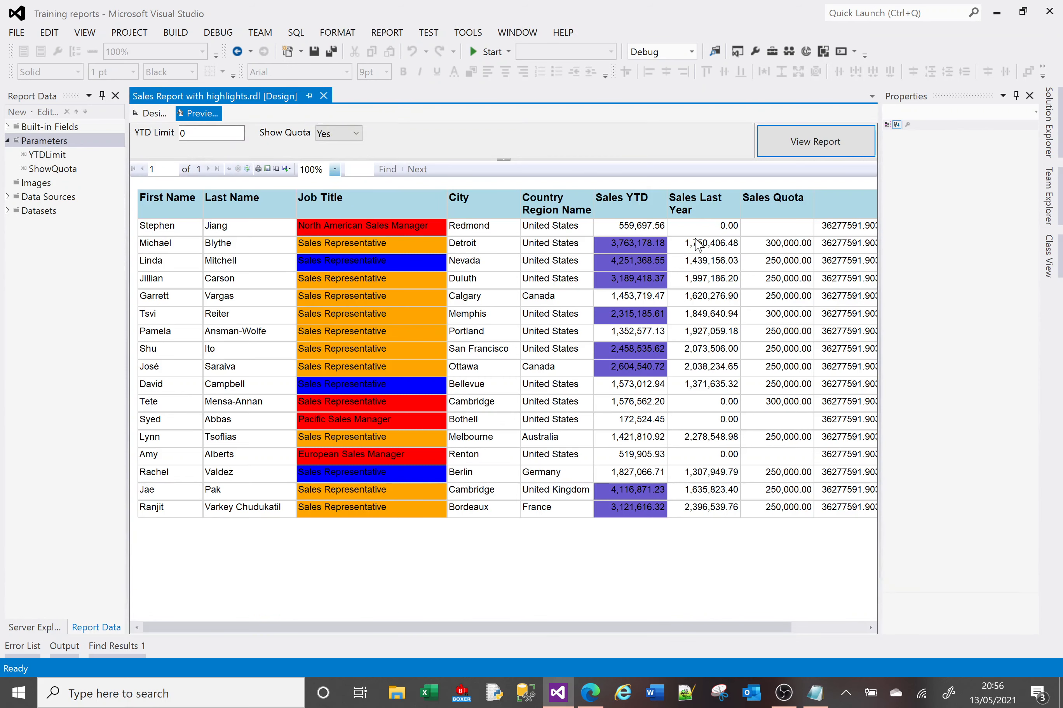